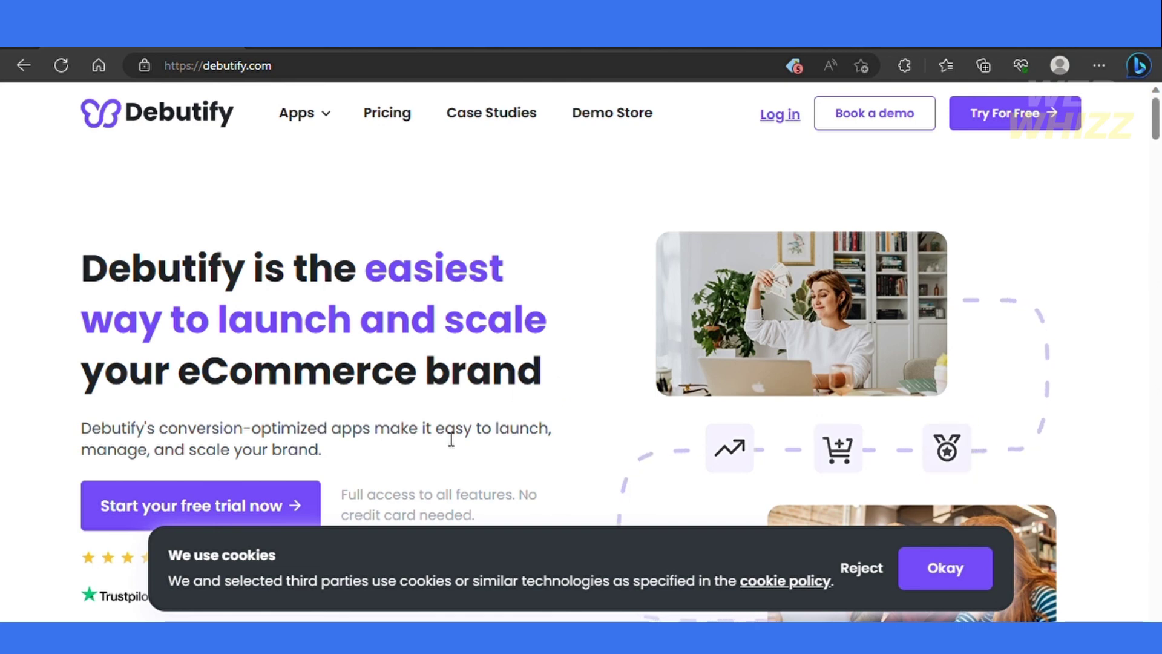
- Open the pricing page of the Debutify website
scroll(528, 391, "down", 2)
scroll(527, 392, "up", 3)
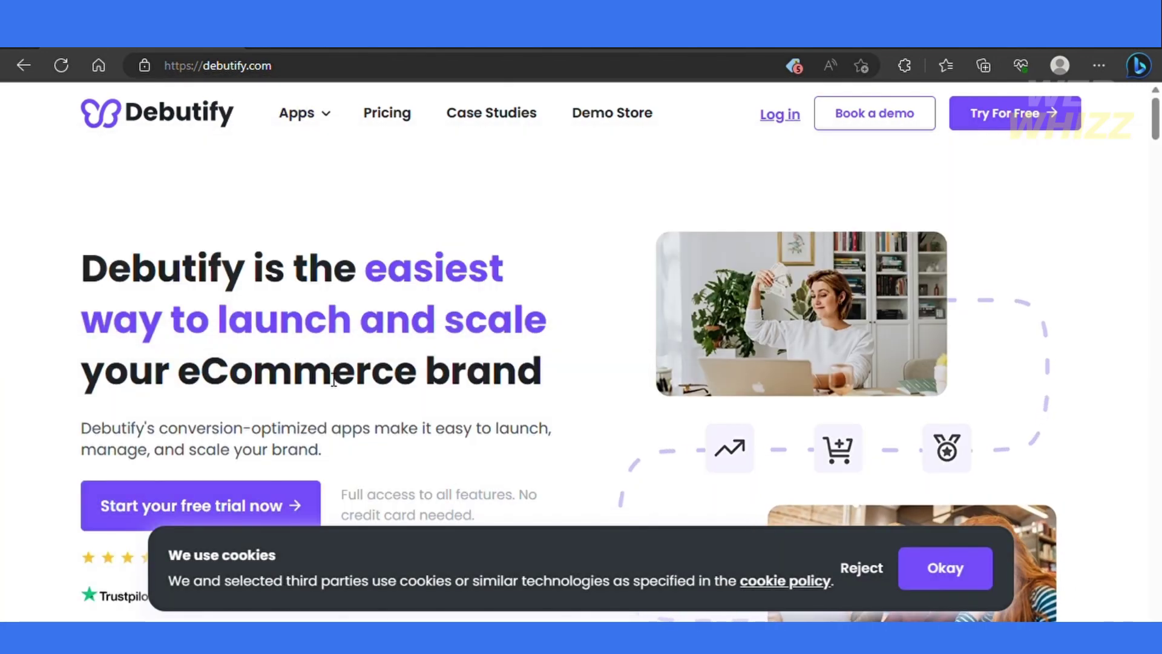
scroll(334, 380, "down", 1)
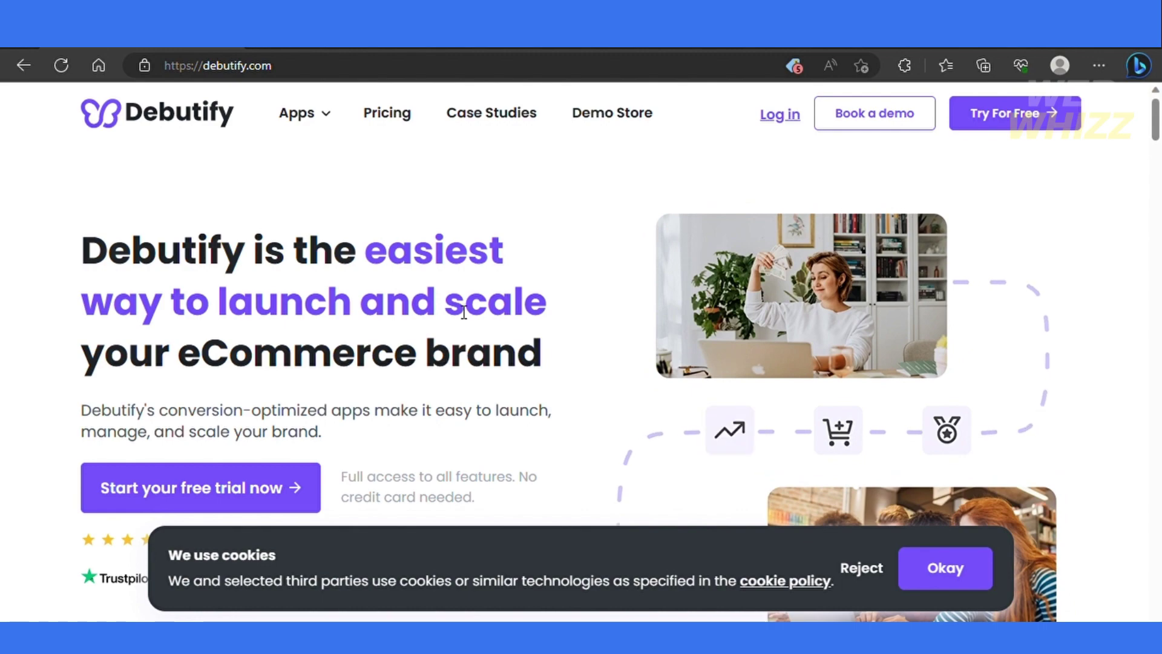
left_click(405, 121)
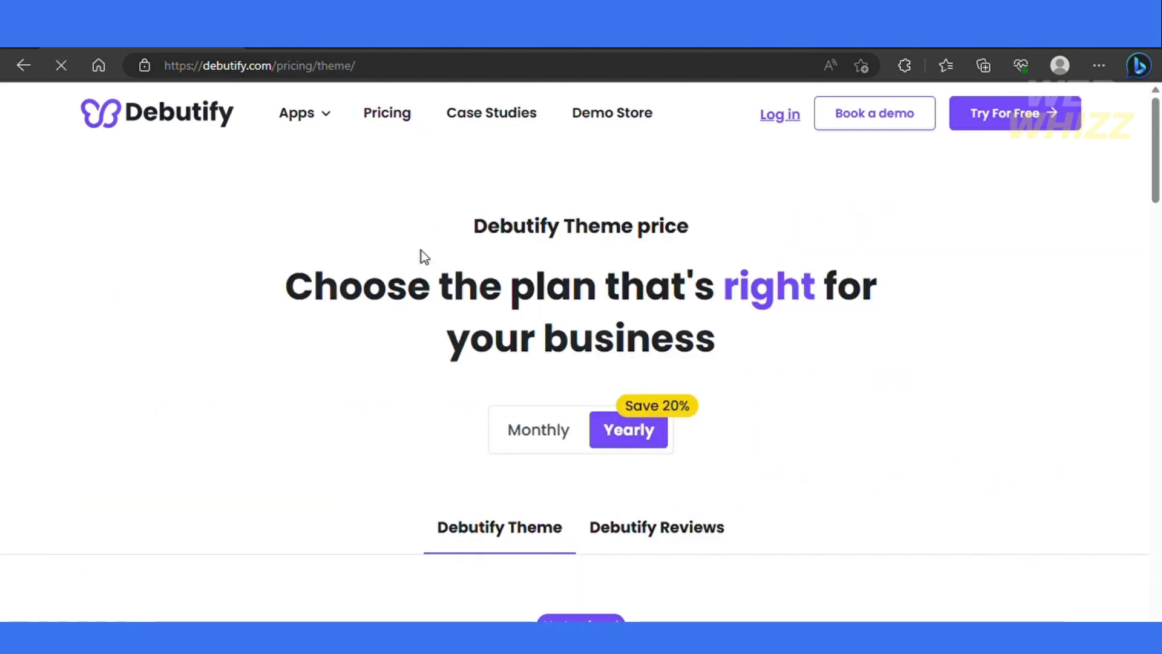
- Examine the yearly theme plans, focusing on the Free plan's price, store license and included features
scroll(420, 257, "down", 5)
scroll(424, 257, "down", 1)
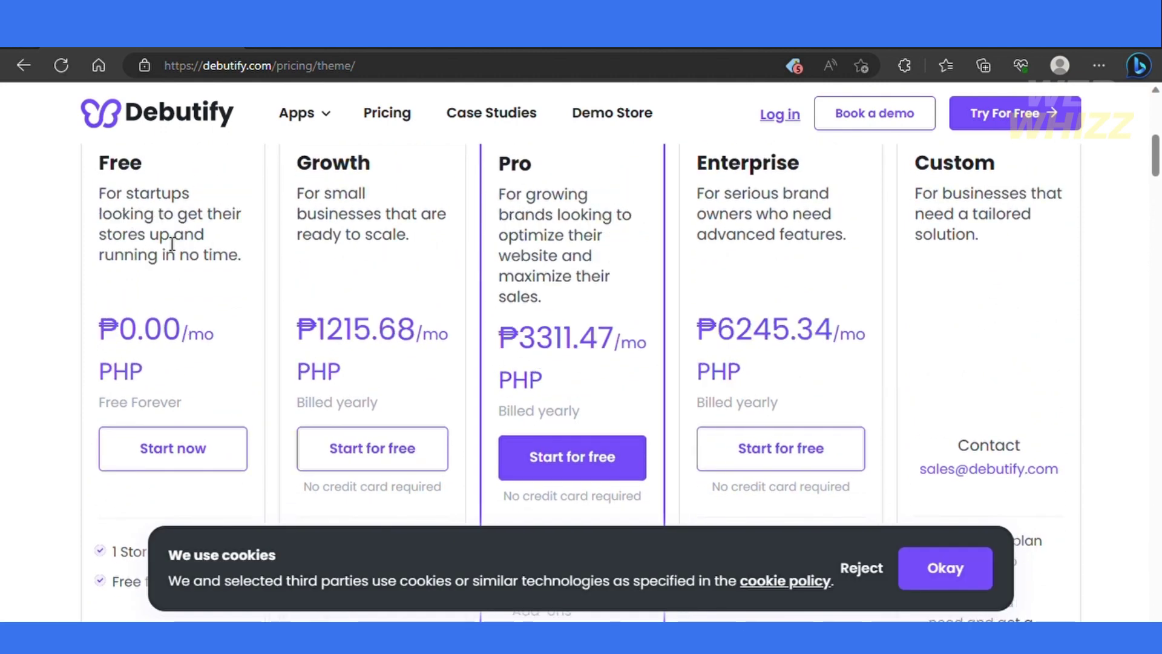
scroll(178, 269, "down", 2)
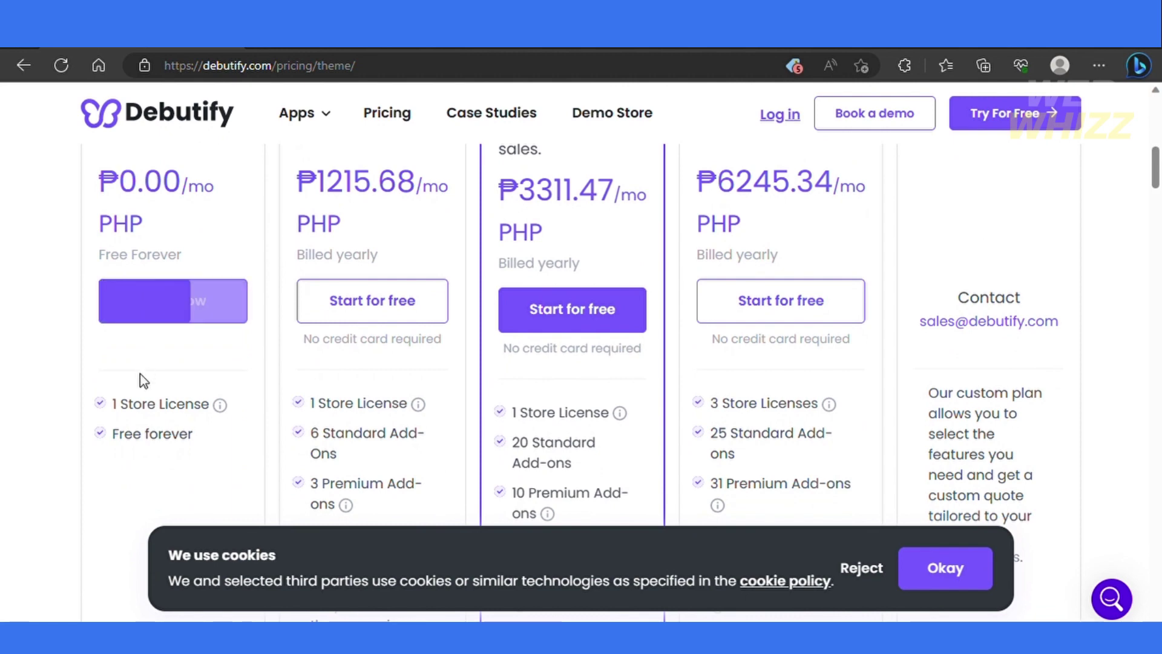
scroll(160, 332, "up", 2)
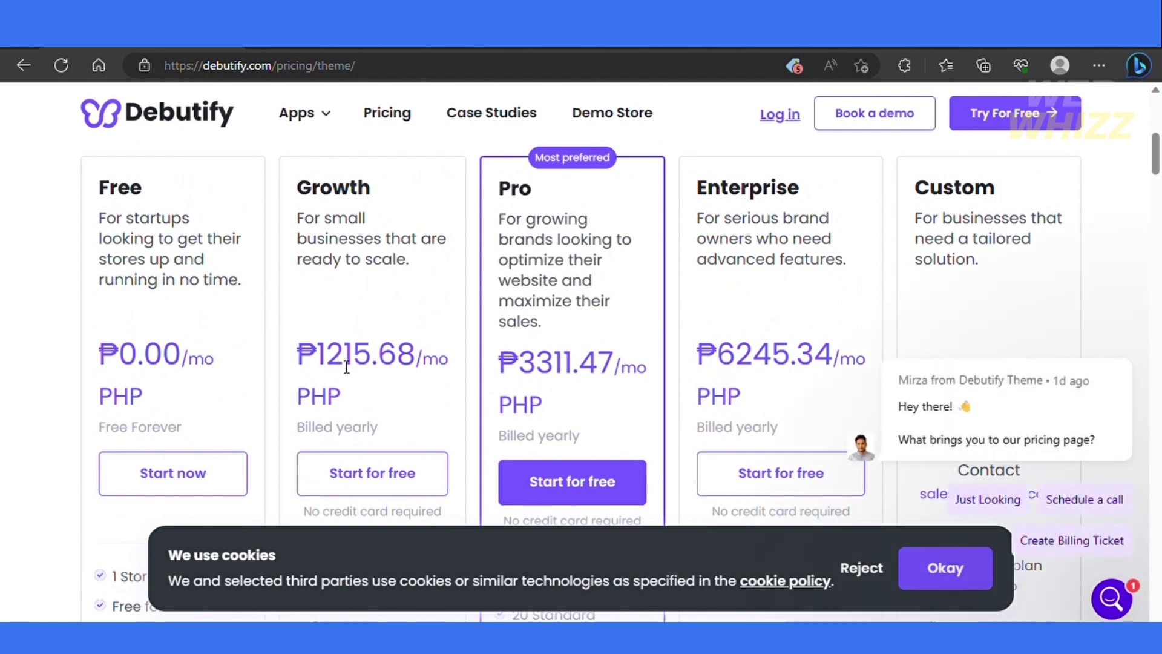
scroll(346, 366, "down", 2)
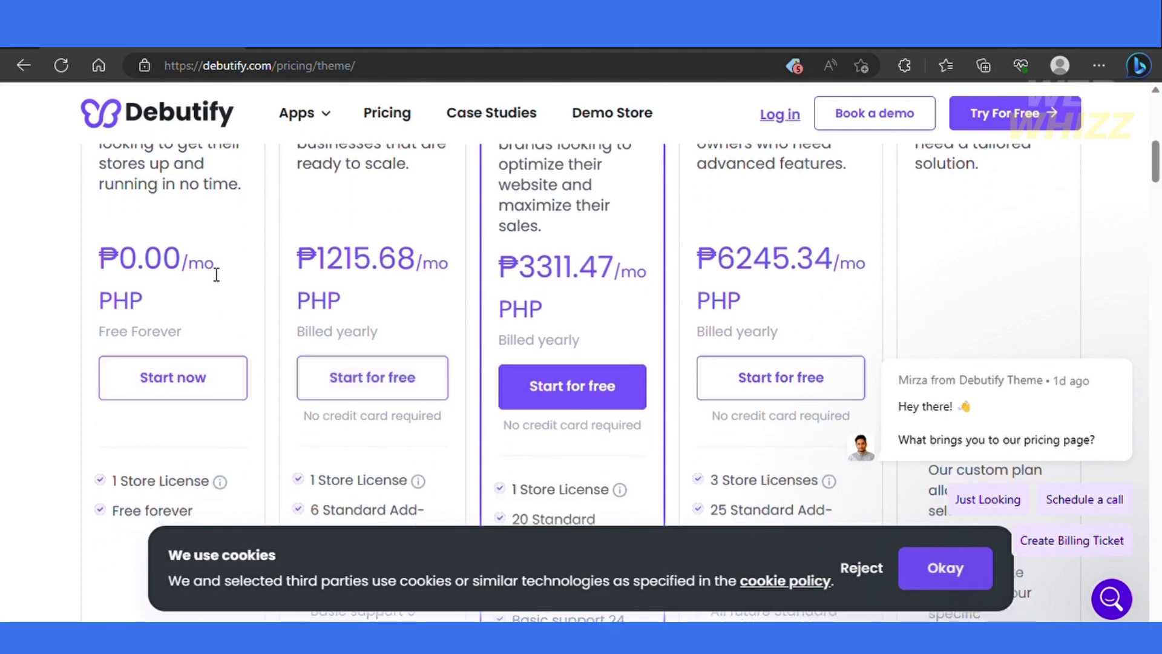
scroll(176, 417, "down", 1)
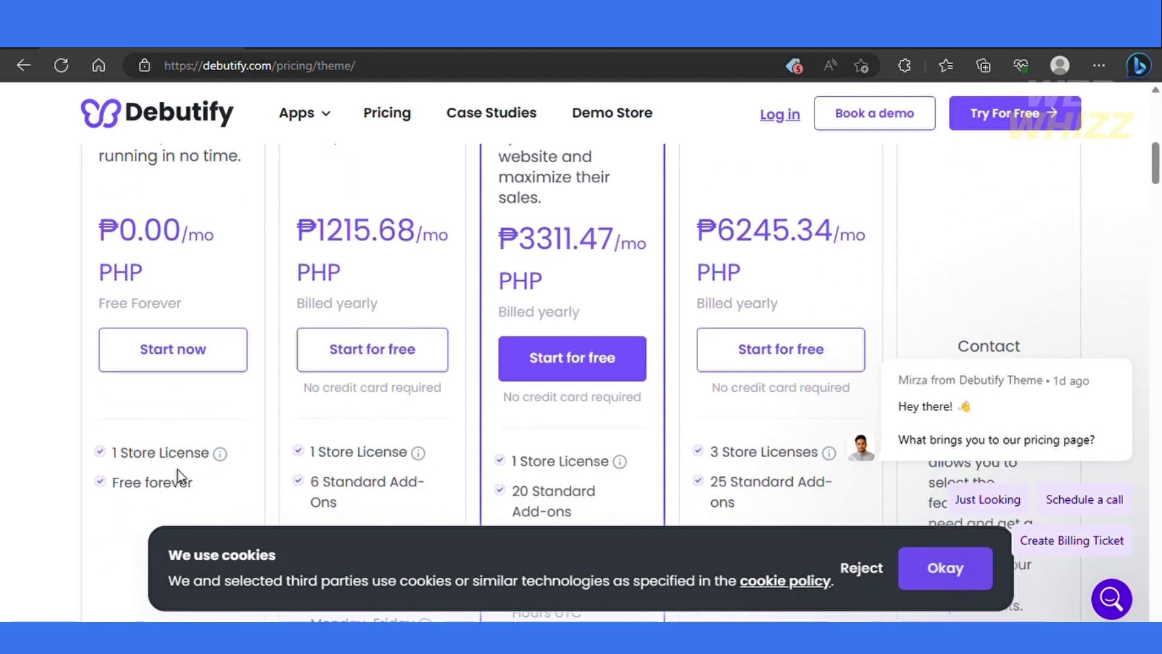
scroll(264, 389, "up", 3)
scroll(264, 389, "down", 1)
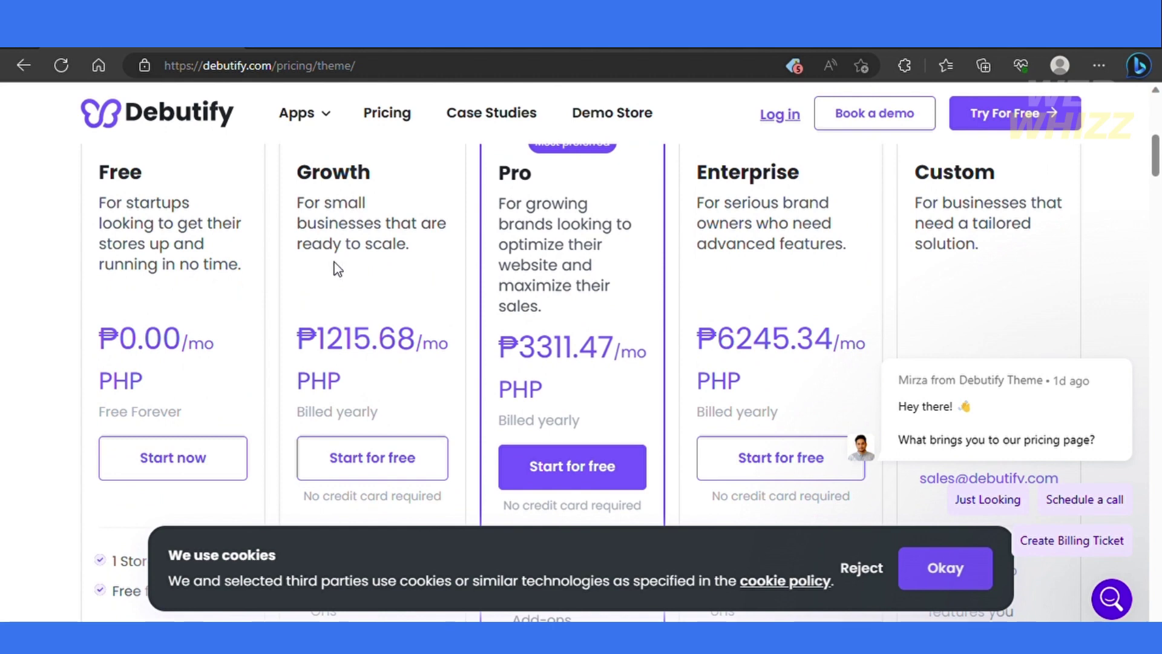
- Compare the prices, store licenses, add-ons and support included in the Growth and Pro plans
scroll(342, 290, "down", 1)
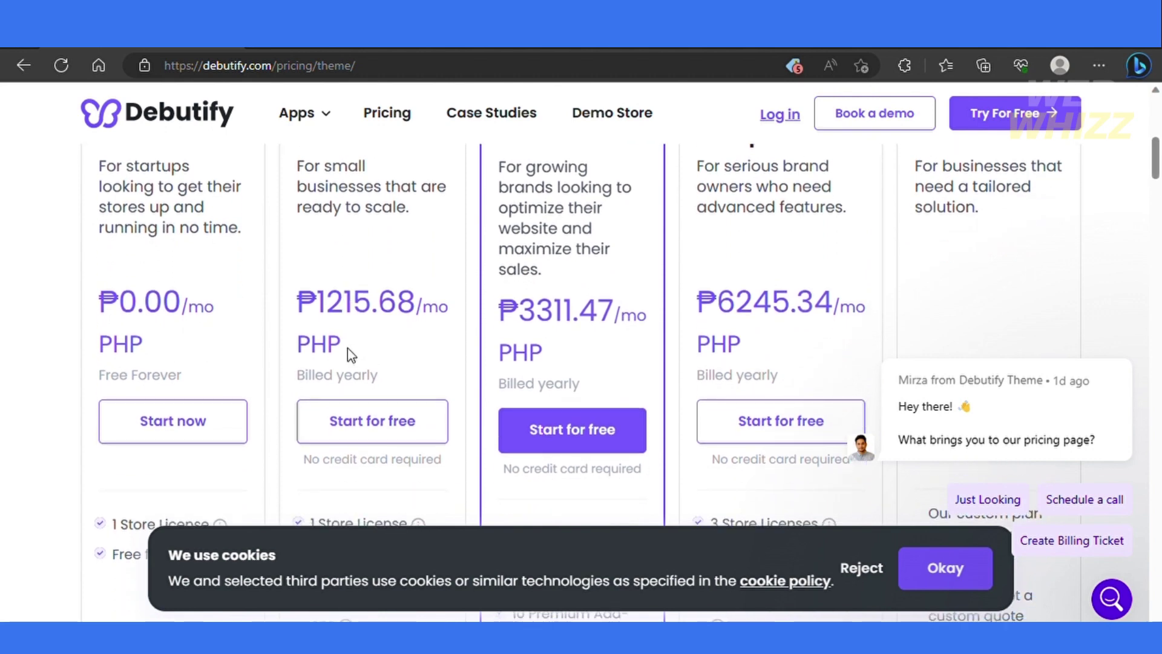
scroll(351, 353, "down", 3)
scroll(353, 352, "down", 1)
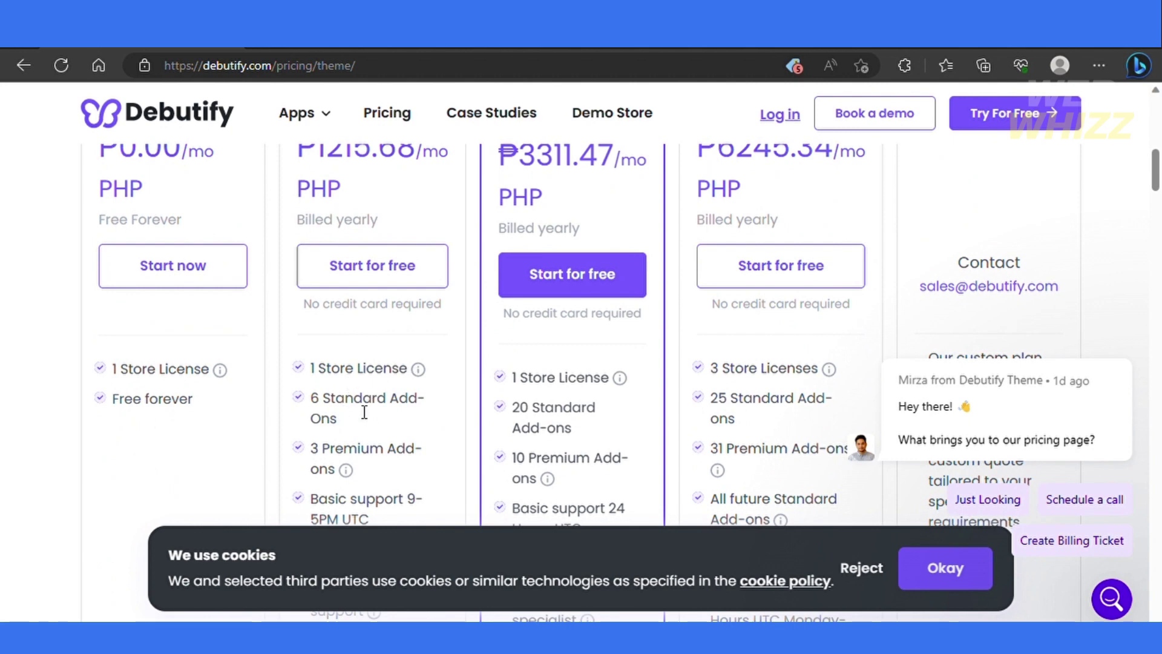
scroll(375, 410, "down", 1)
scroll(366, 414, "down", 1)
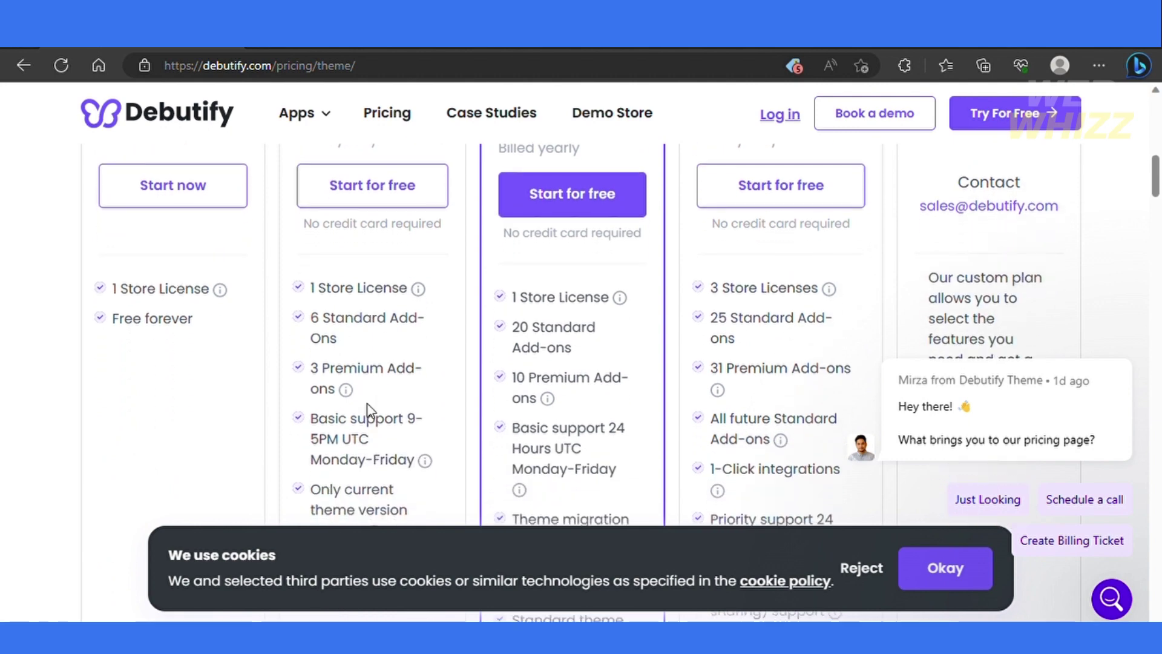
scroll(367, 411, "down", 3)
scroll(376, 410, "up", 2)
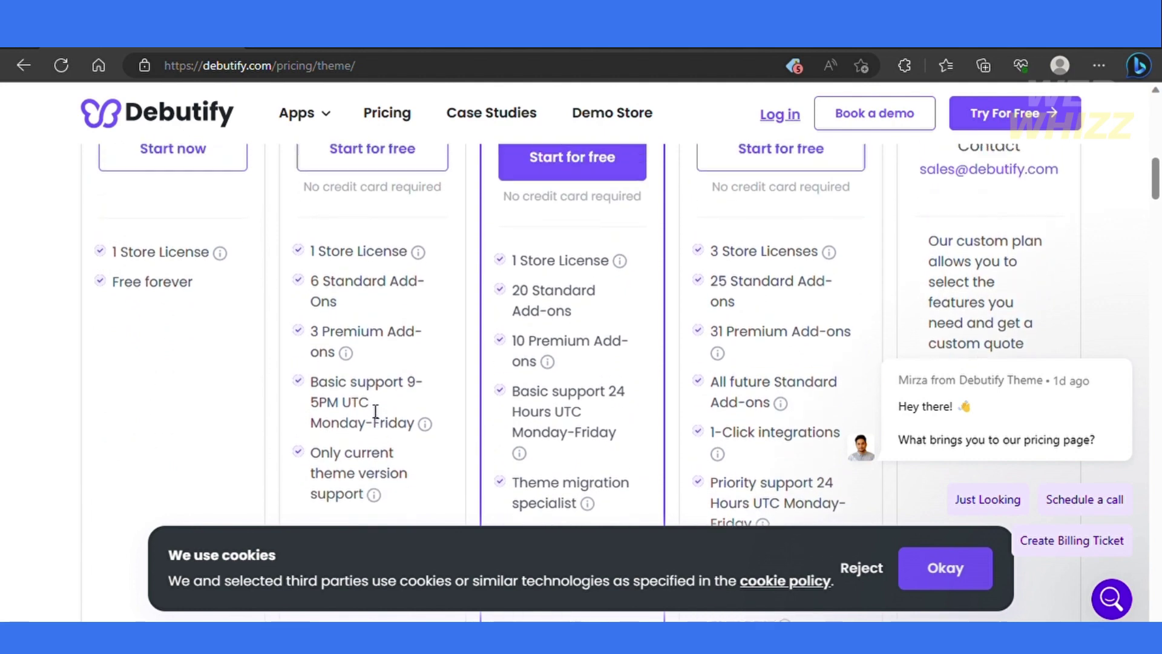
scroll(375, 411, "up", 2)
scroll(367, 409, "down", 1)
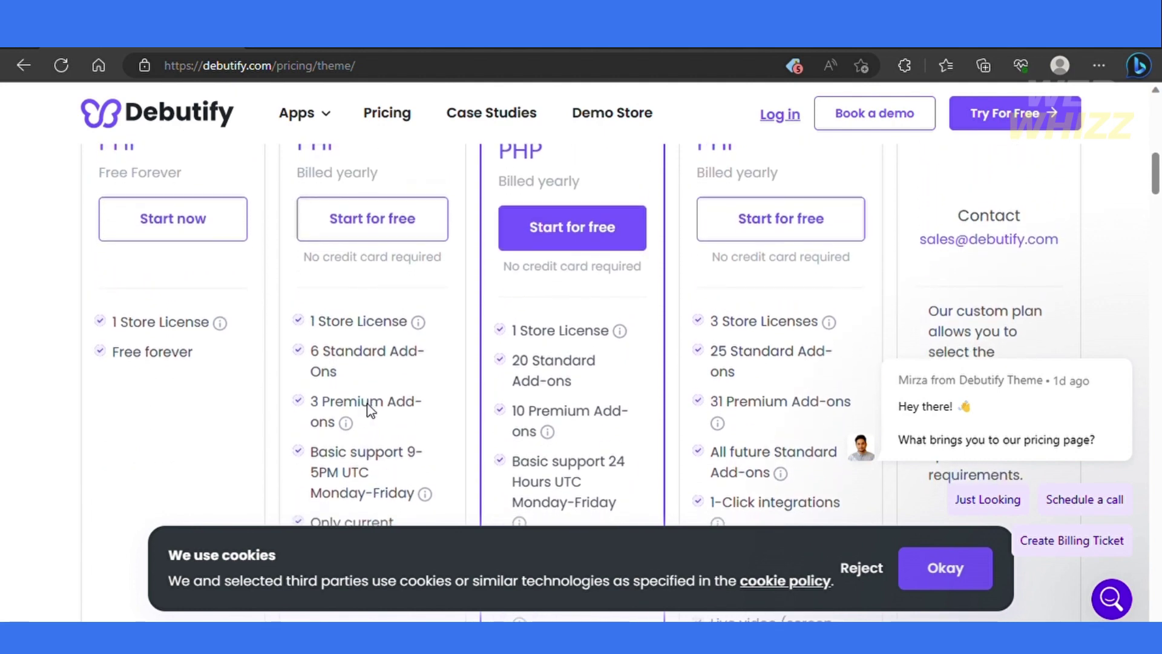
scroll(370, 410, "up", 3)
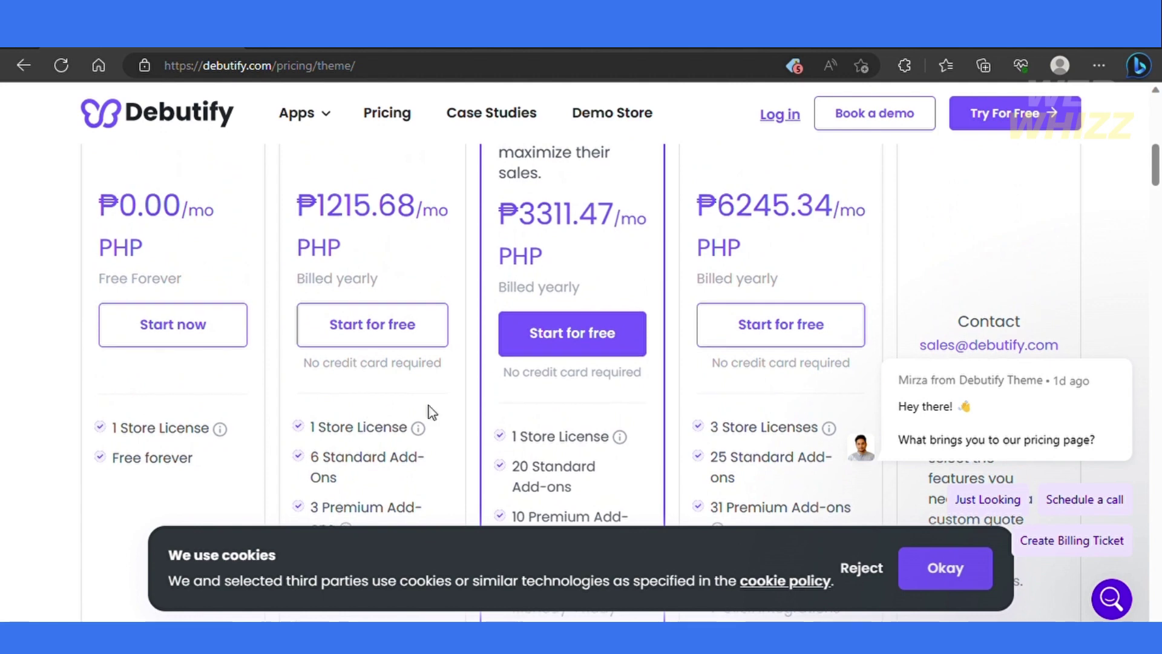
scroll(458, 413, "down", 1)
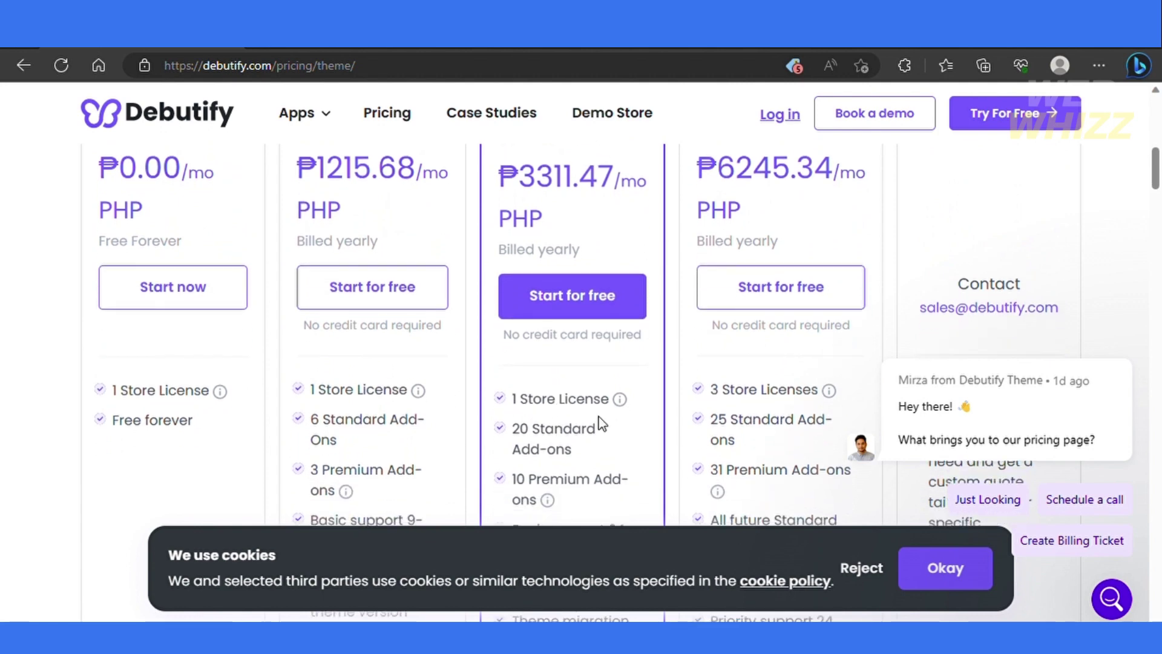
scroll(579, 460, "down", 2)
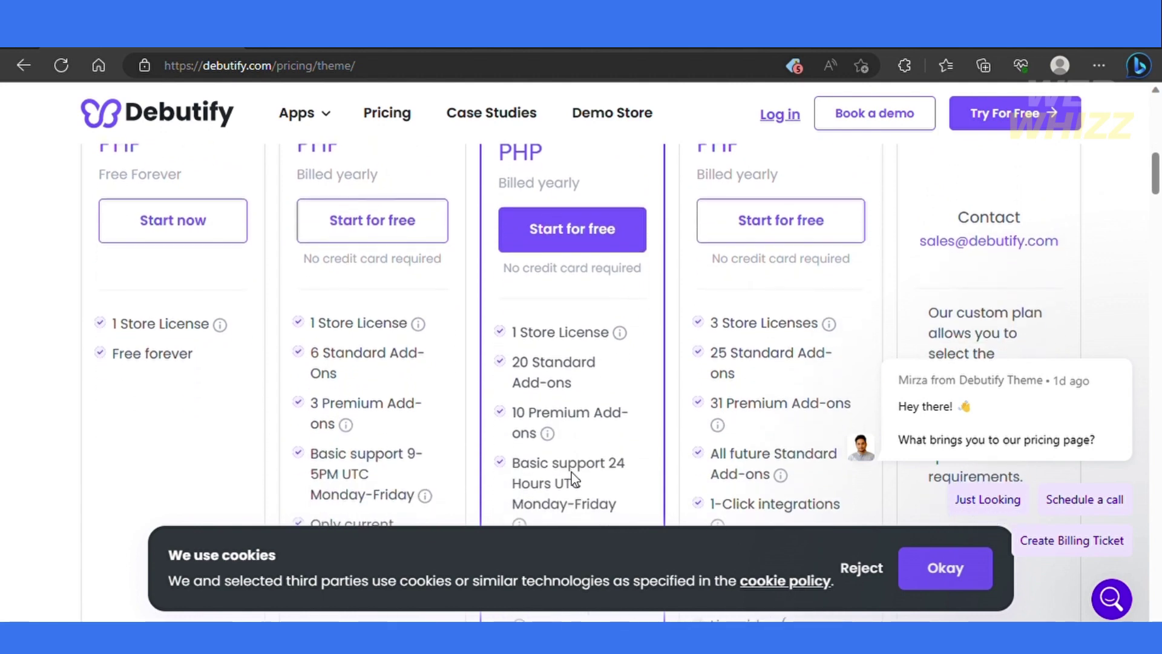
scroll(587, 406, "down", 1)
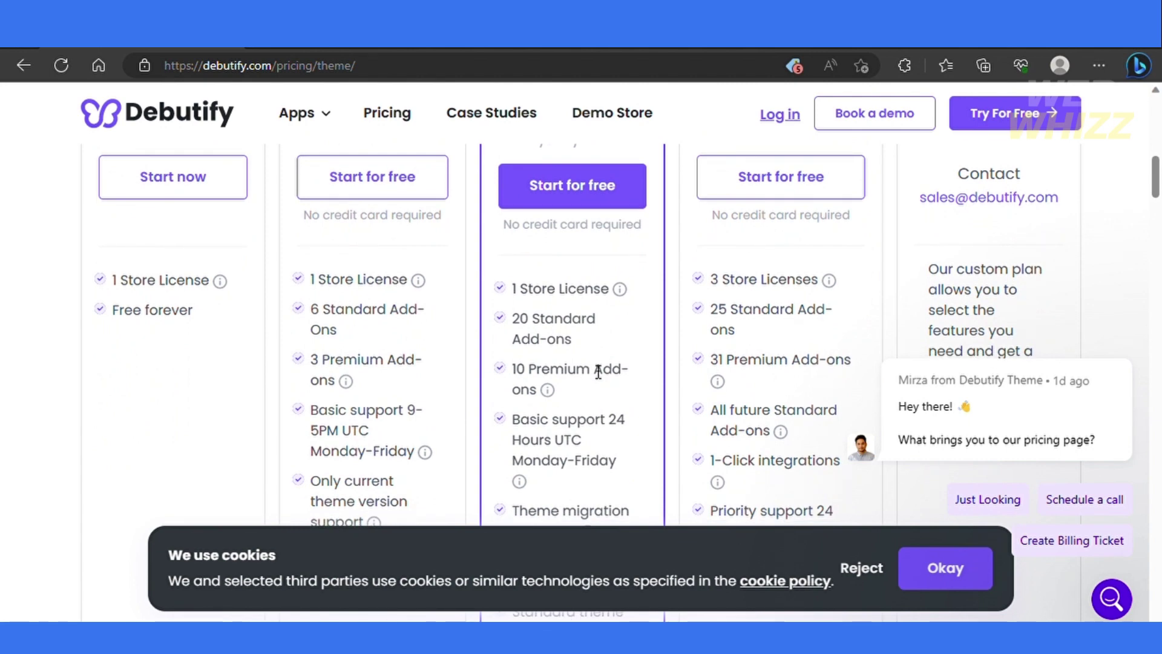
scroll(636, 387, "up", 2)
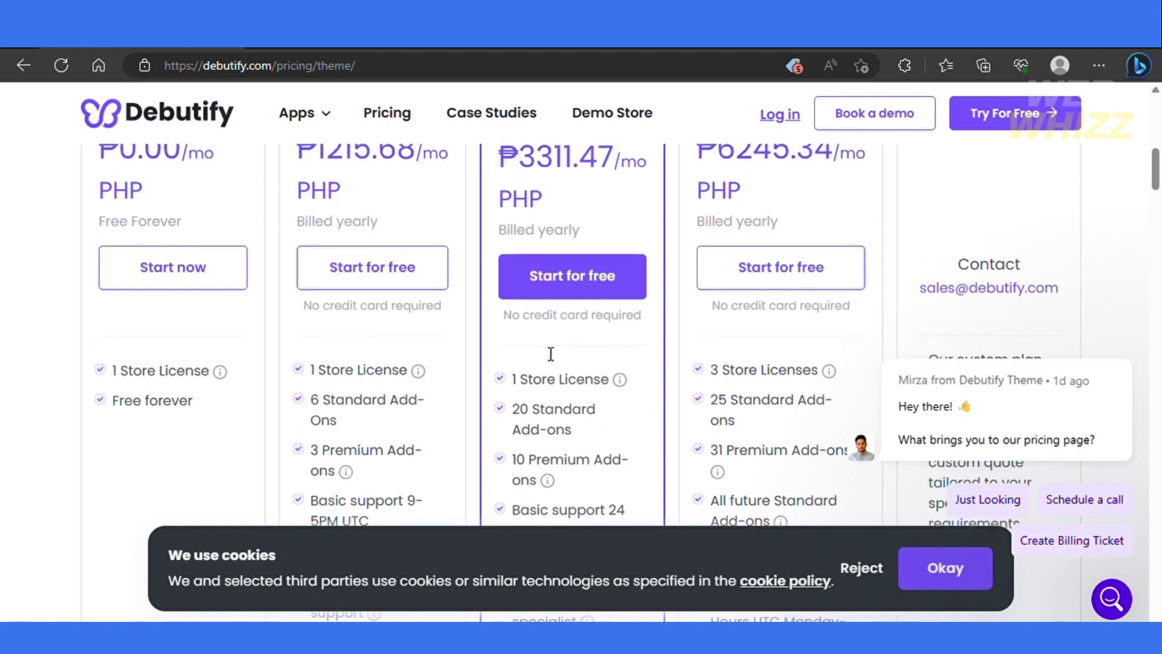
scroll(201, 277, "up", 1)
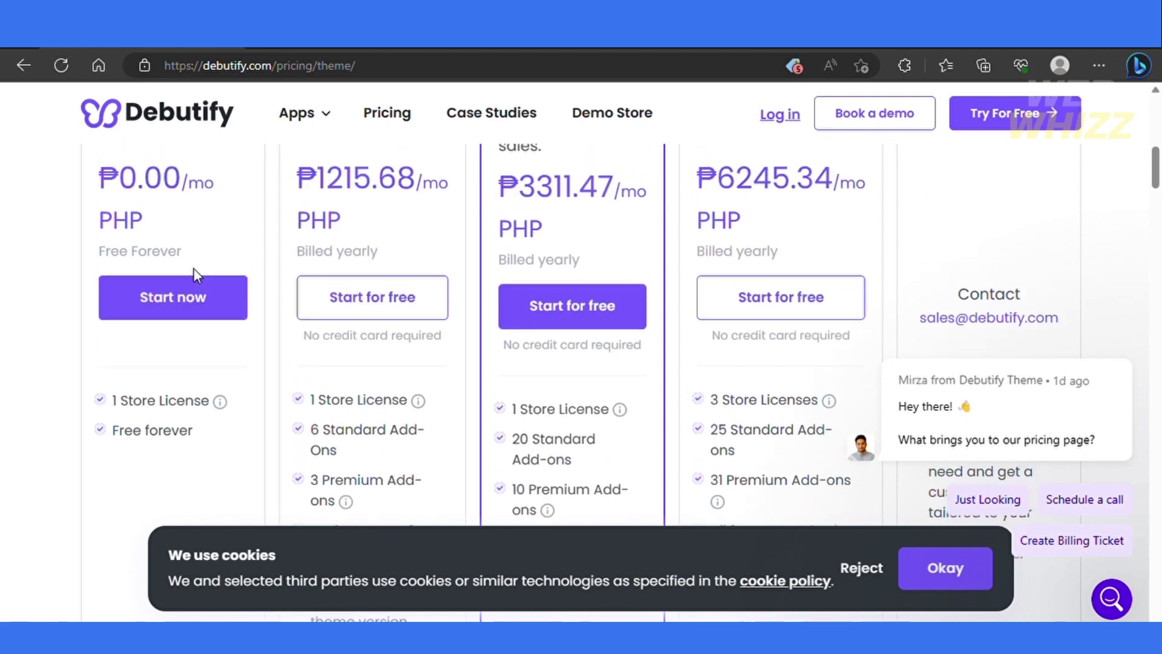
- Choose the Free plan and look over the fields required in the sign-up form
left_click(186, 303)
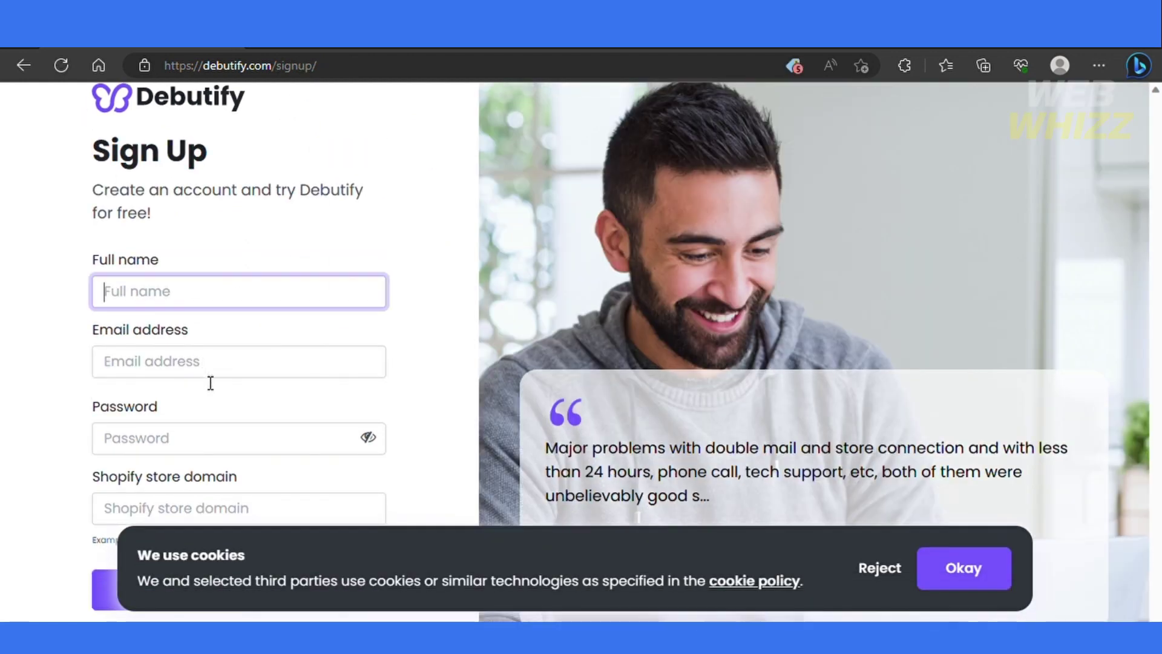
scroll(210, 383, "down", 3)
scroll(205, 379, "down", 2)
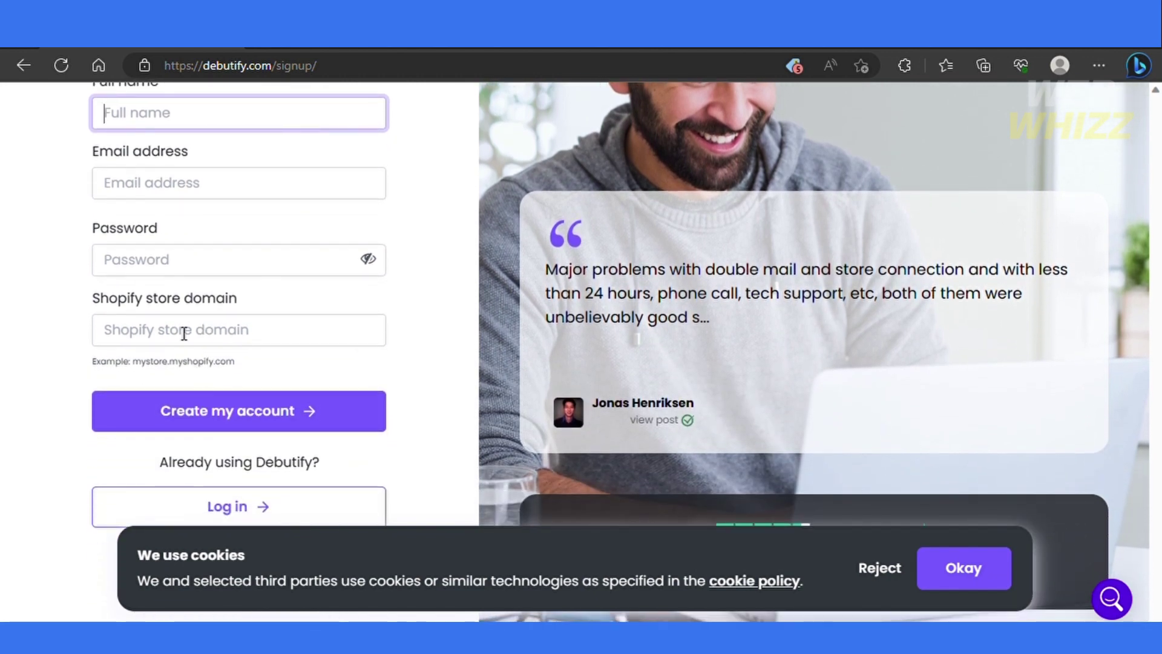
scroll(230, 416, "up", 1)
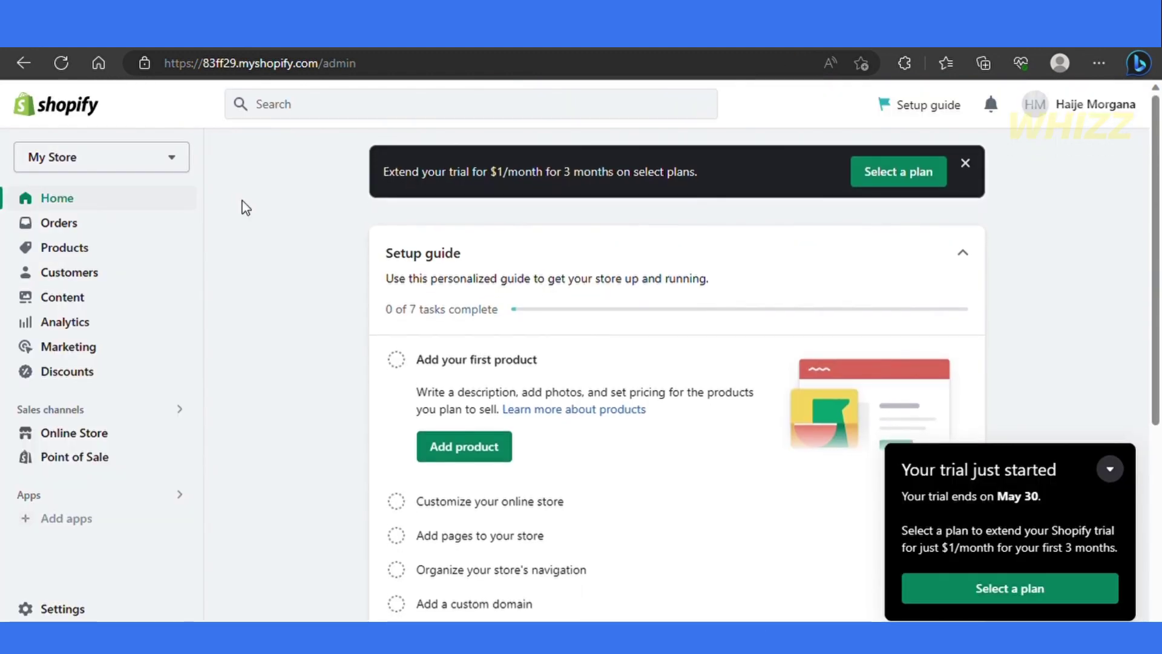
- Copy the Shopify store's admin address and paste it as the Shopify store domain in the Debutify sign-up form
left_click(369, 69)
key("ctrl+c")
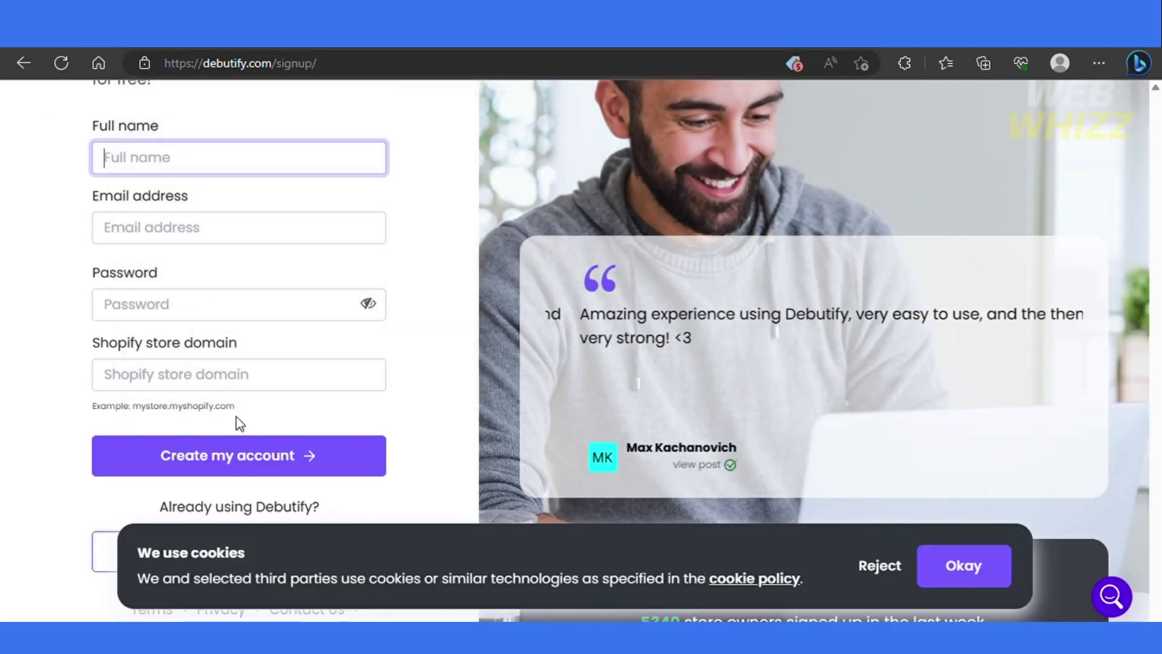
left_click(207, 389)
key("ctrl+v")
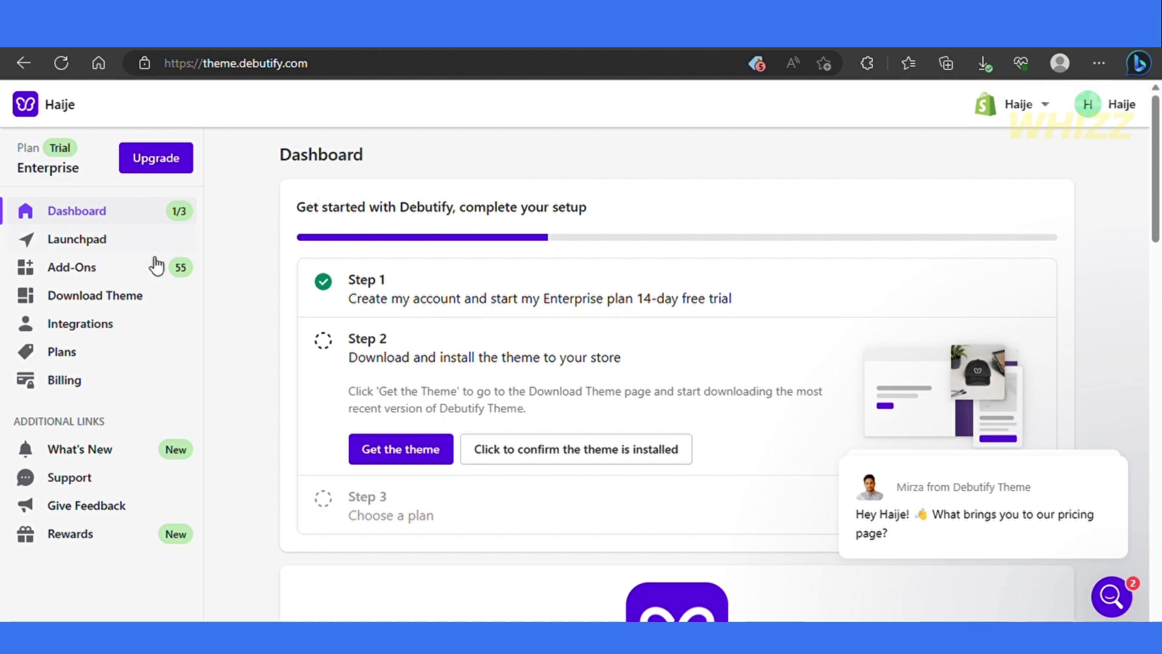
- Look over the setup steps on the Debutify dashboard and open the Download Theme page
scroll(230, 394, "down", 1)
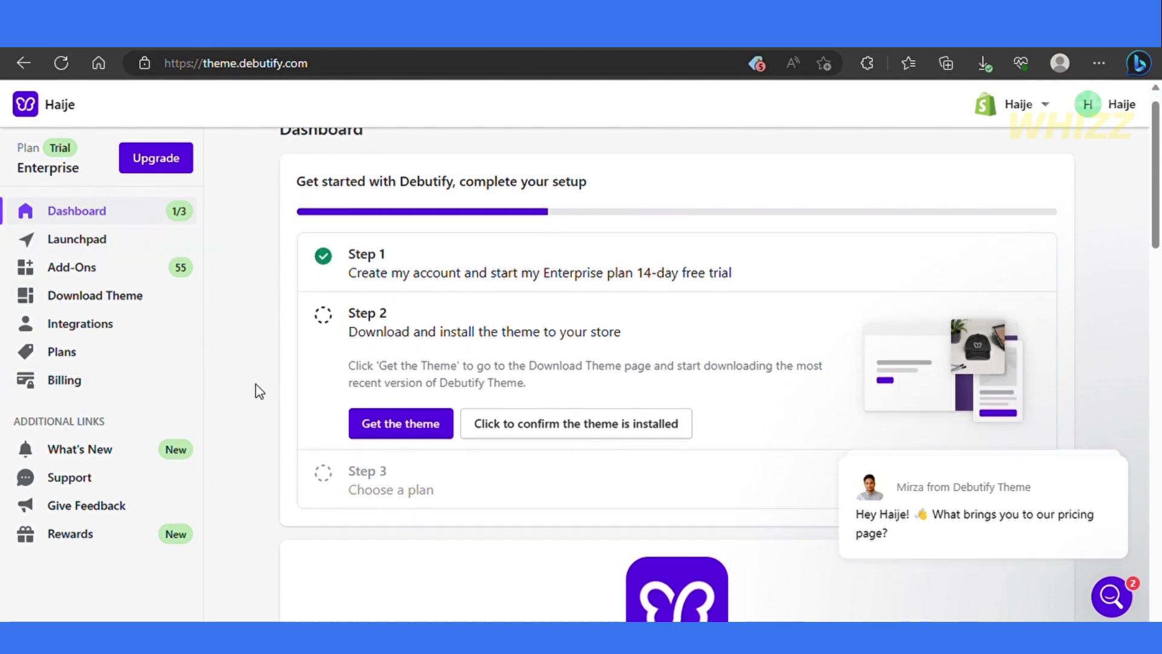
scroll(278, 409, "up", 1)
scroll(254, 399, "down", 1)
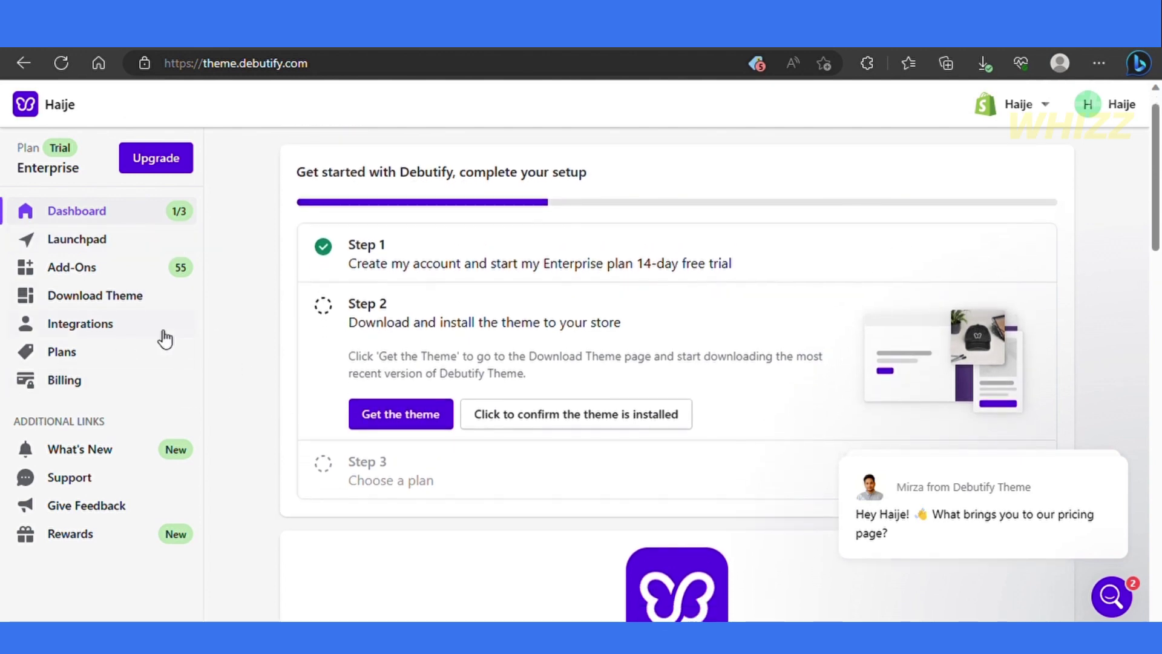
left_click(101, 297)
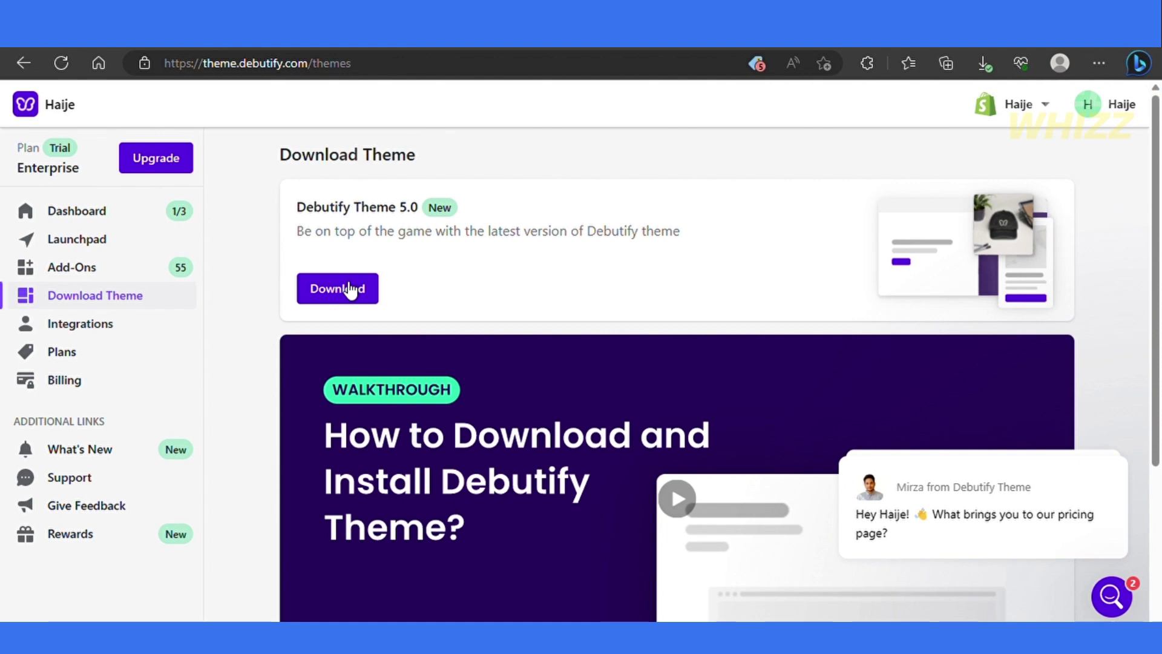
- Look over the Debutify Theme 5.0 download and its walkthrough, and return to the dashboard
scroll(455, 388, "down", 3)
scroll(455, 387, "up", 4)
scroll(455, 387, "down", 1)
left_click(97, 220)
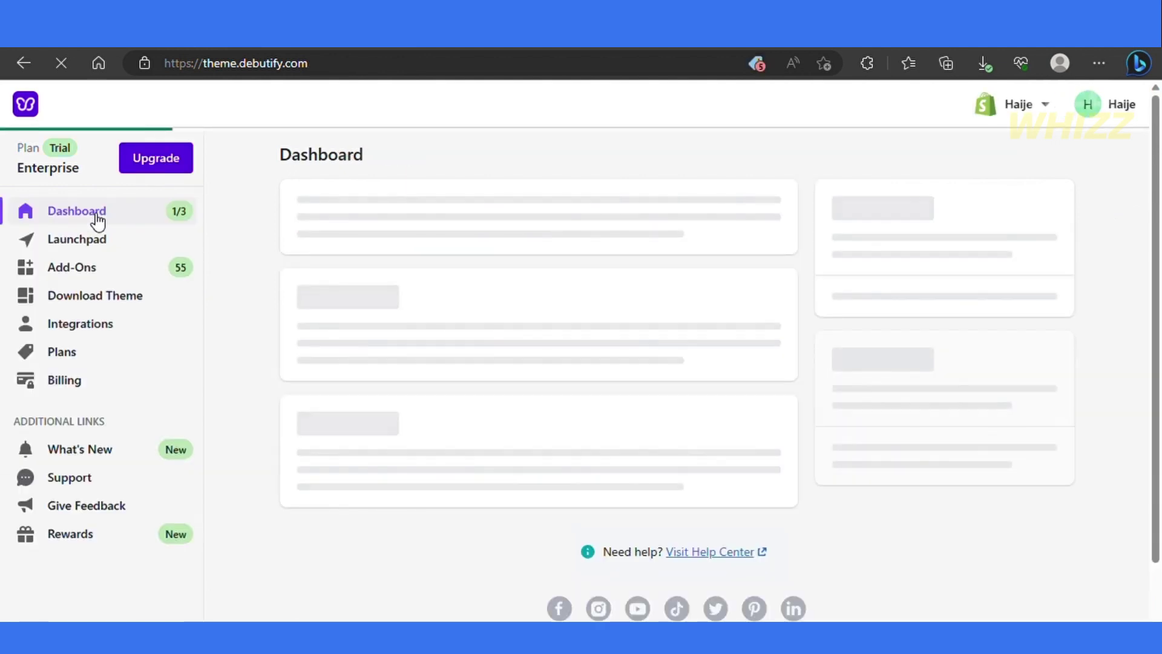
scroll(454, 370, "down", 1)
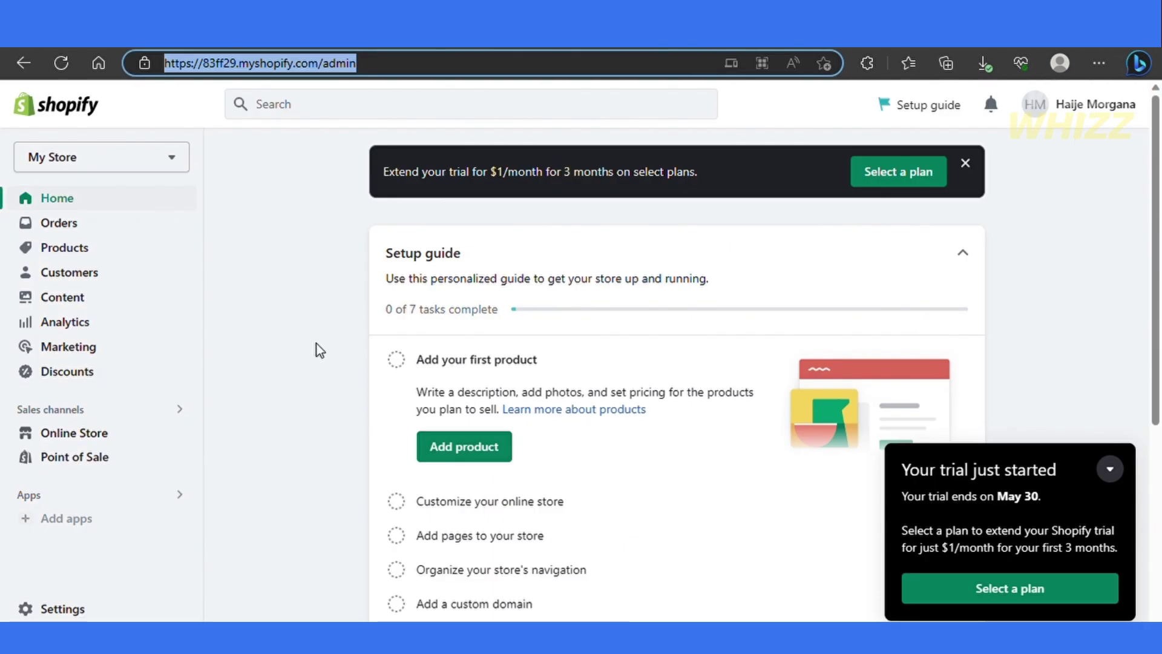
- Open the online store's themes and upload the Debutify zip file 83ff29.myshopify.com(debutify-theme-5.0) (1).zip to the theme library
left_click(300, 339)
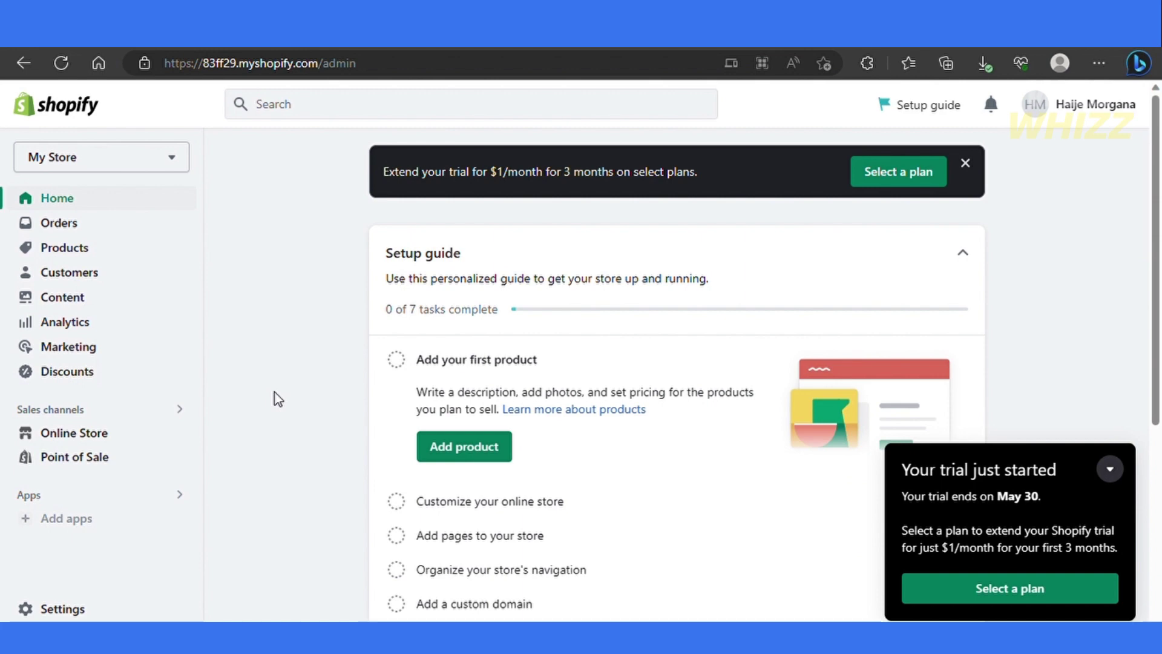
left_click(118, 440)
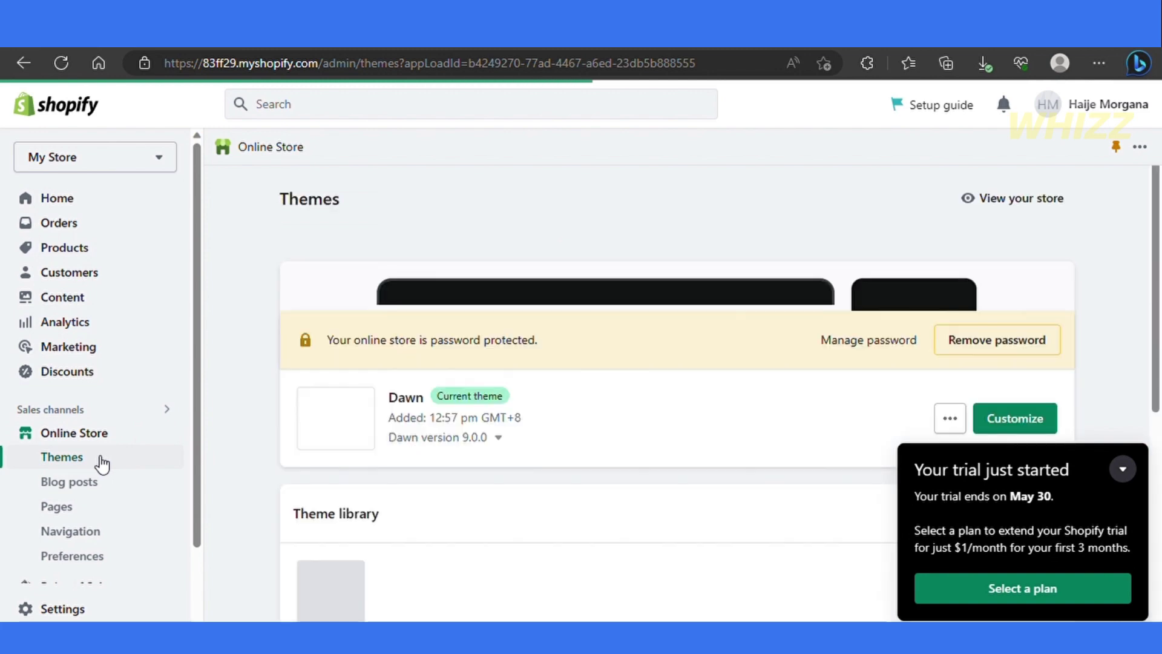
scroll(405, 434, "down", 5)
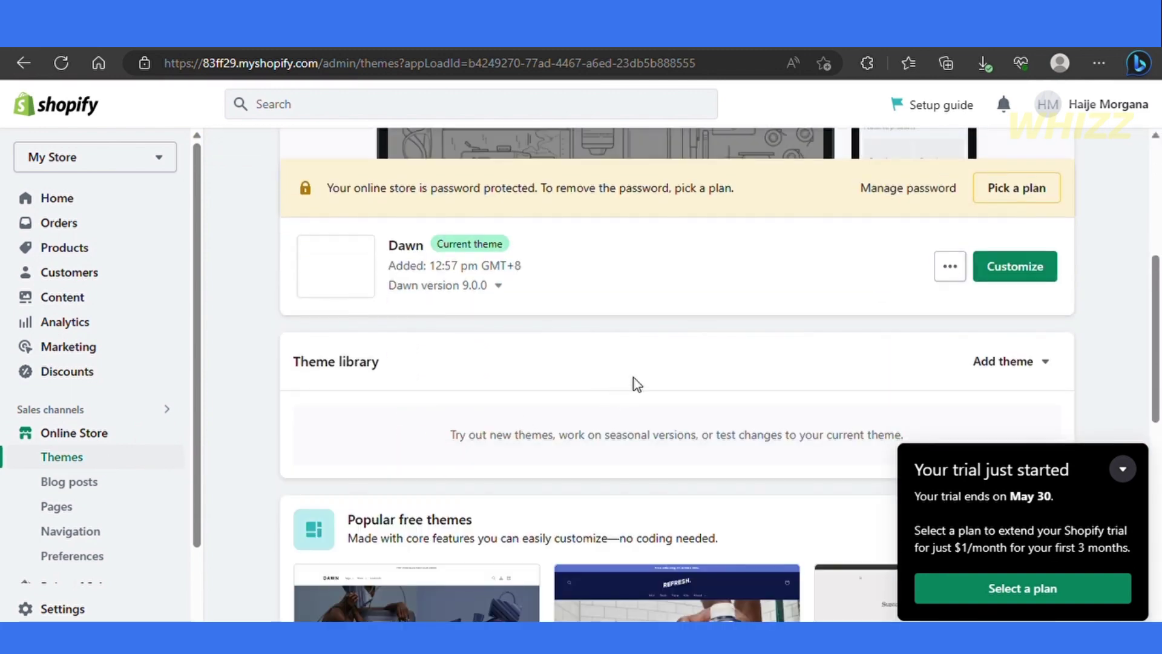
left_click(1005, 363)
scroll(1004, 362, "down", 2)
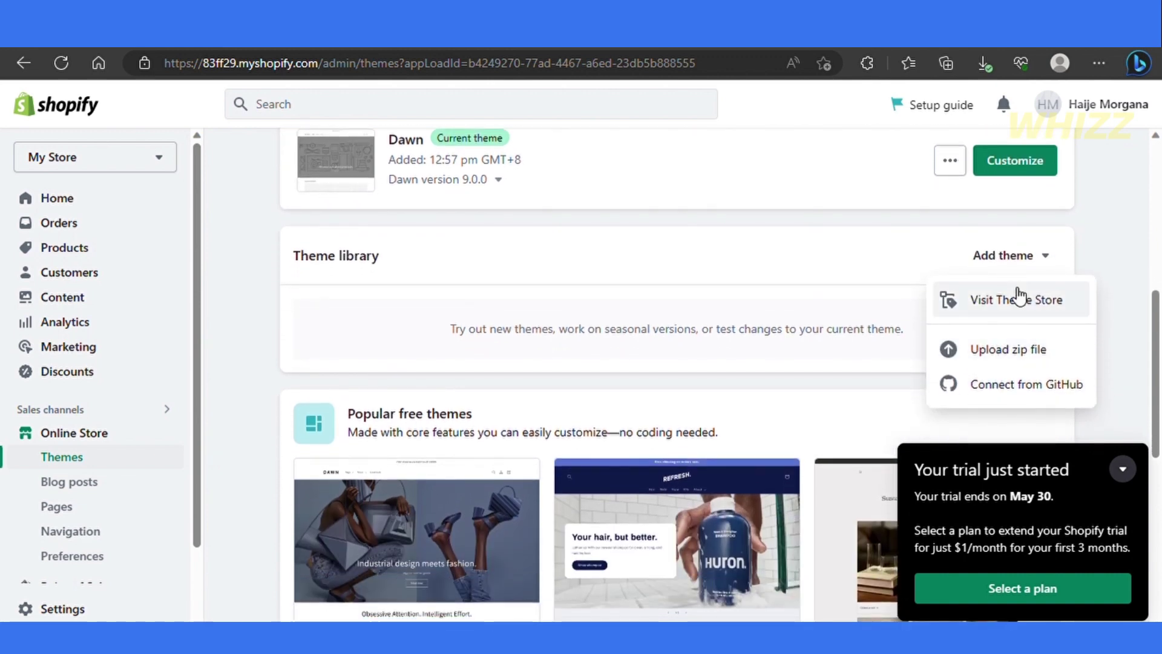
left_click(1014, 349)
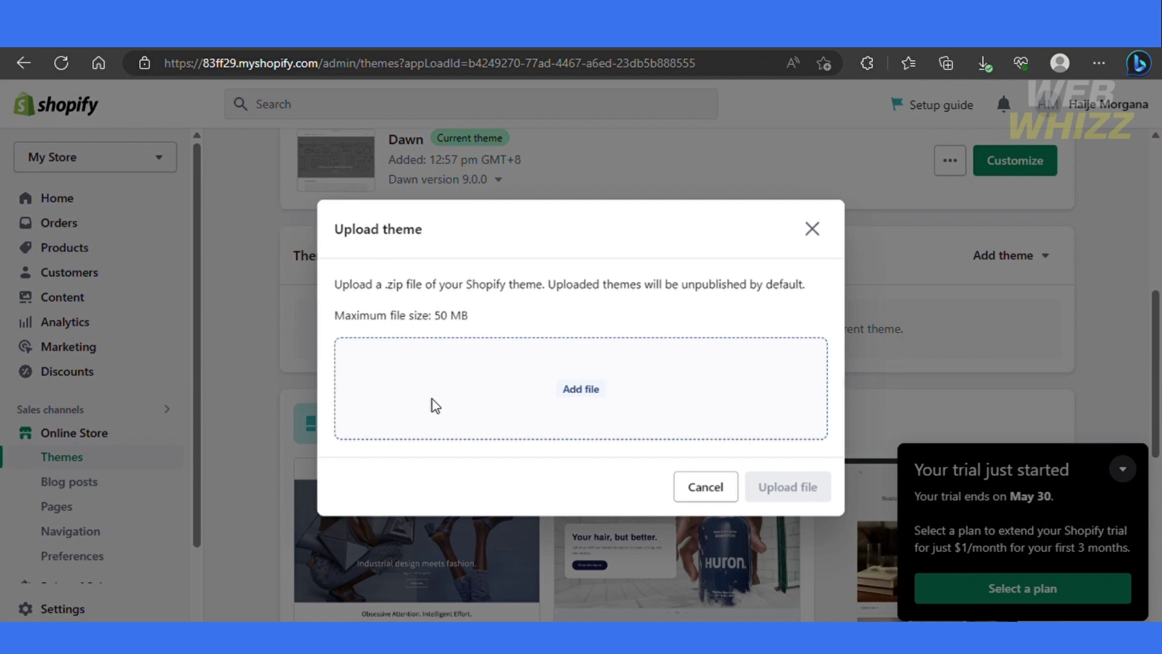
left_click_drag(435, 406, 442, 406)
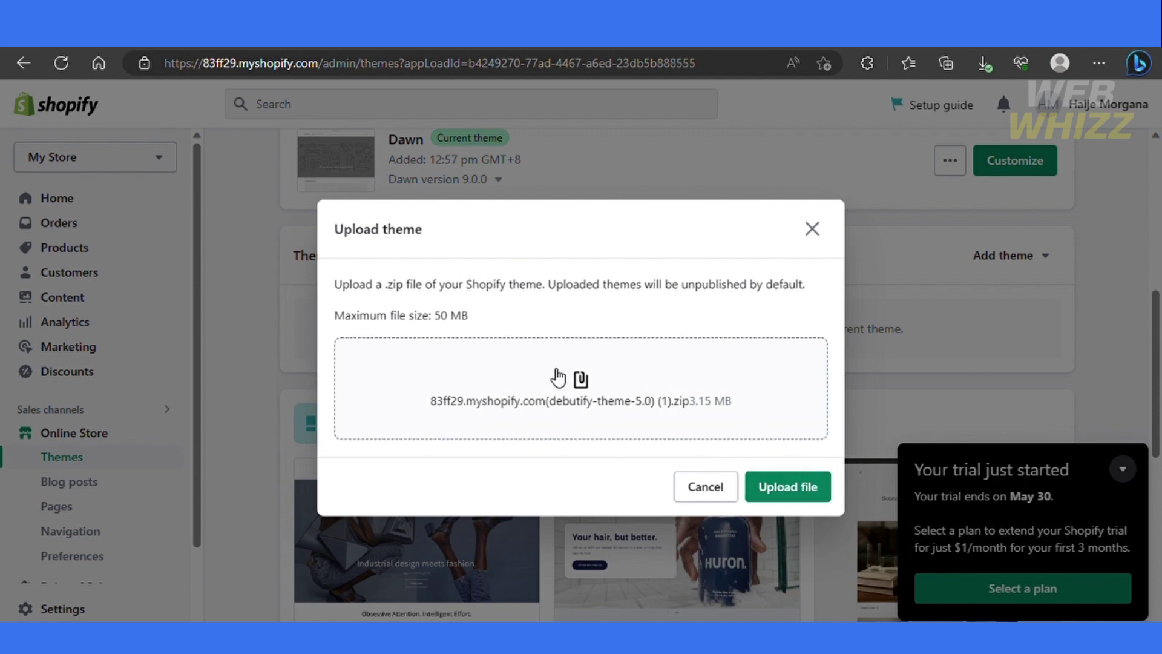
left_click(790, 490)
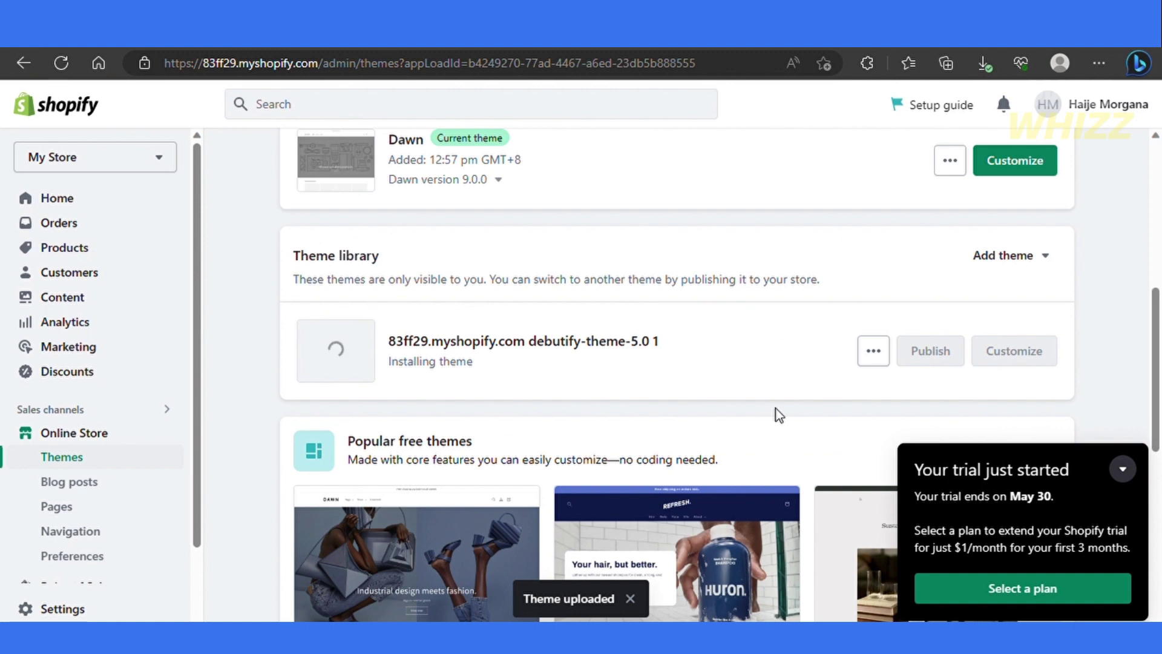
- Look over the current theme, the theme library and the popular free themes while the Debutify theme installs
scroll(775, 409, "up", 1)
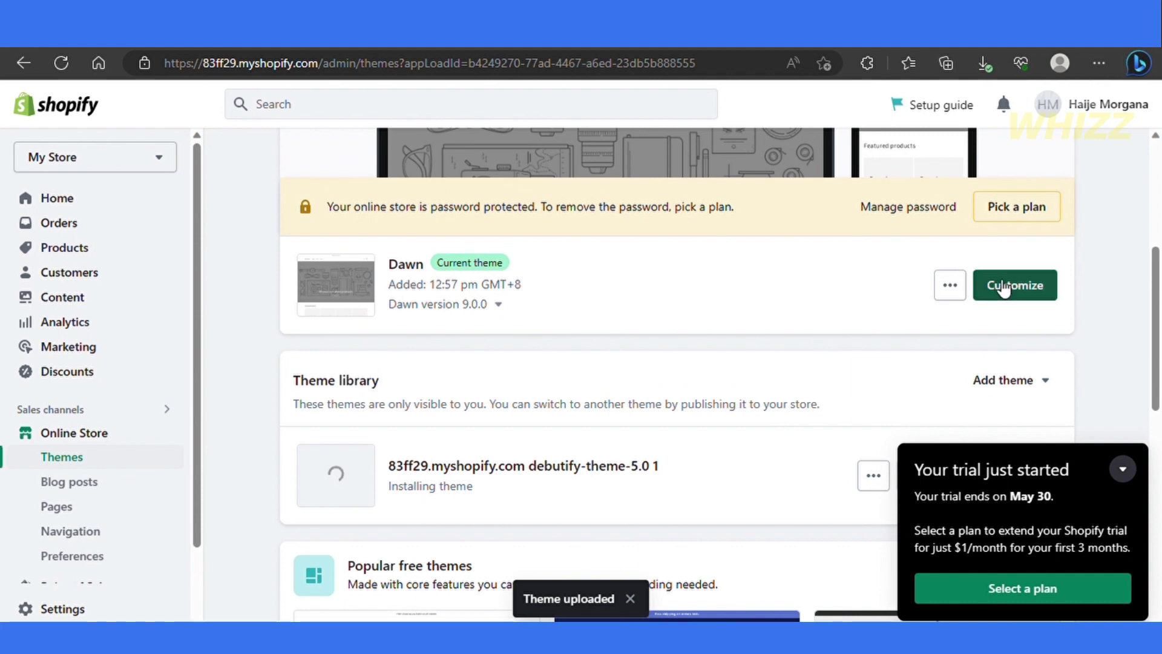
scroll(1003, 289, "down", 1)
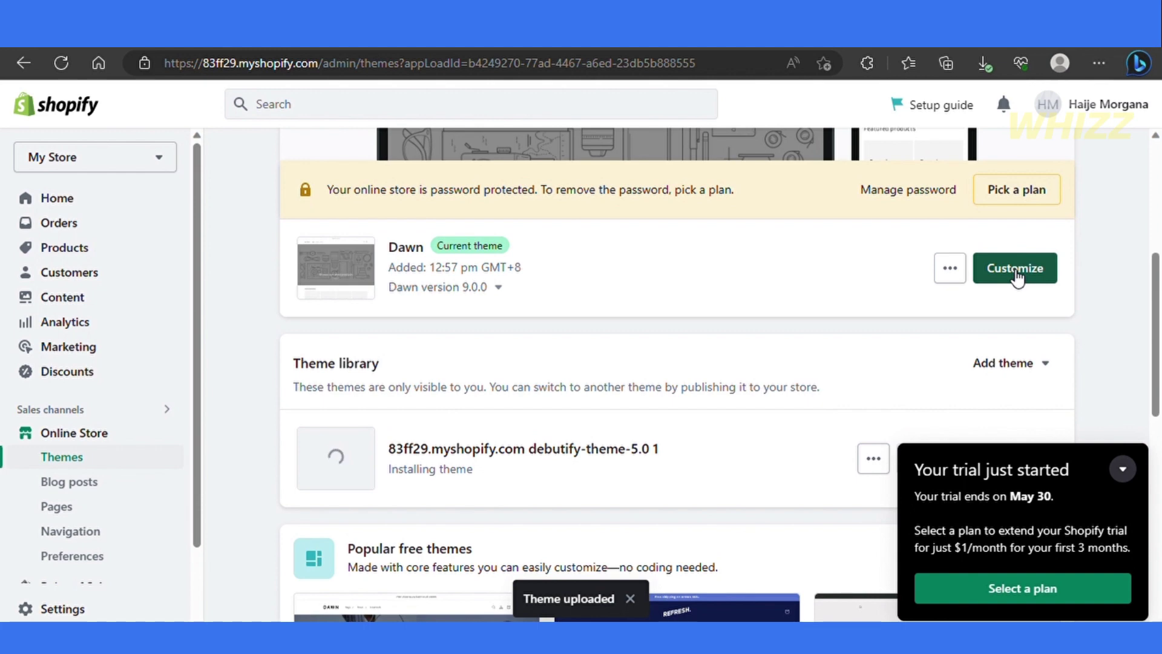
scroll(874, 324, "down", 2)
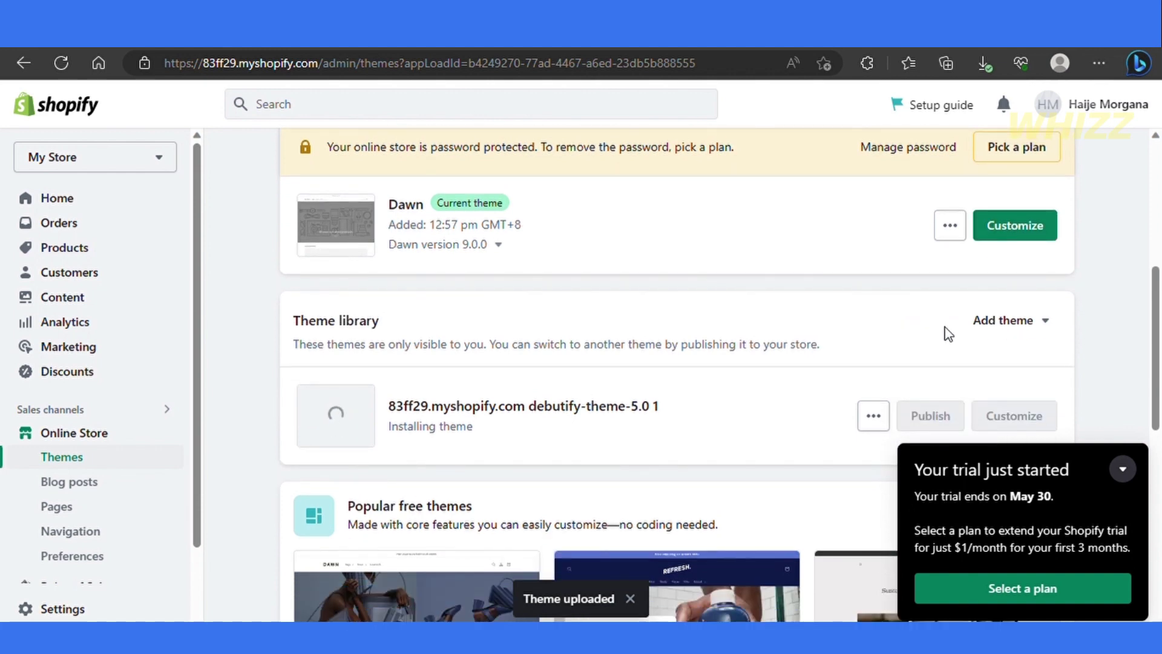
scroll(925, 412, "down", 1)
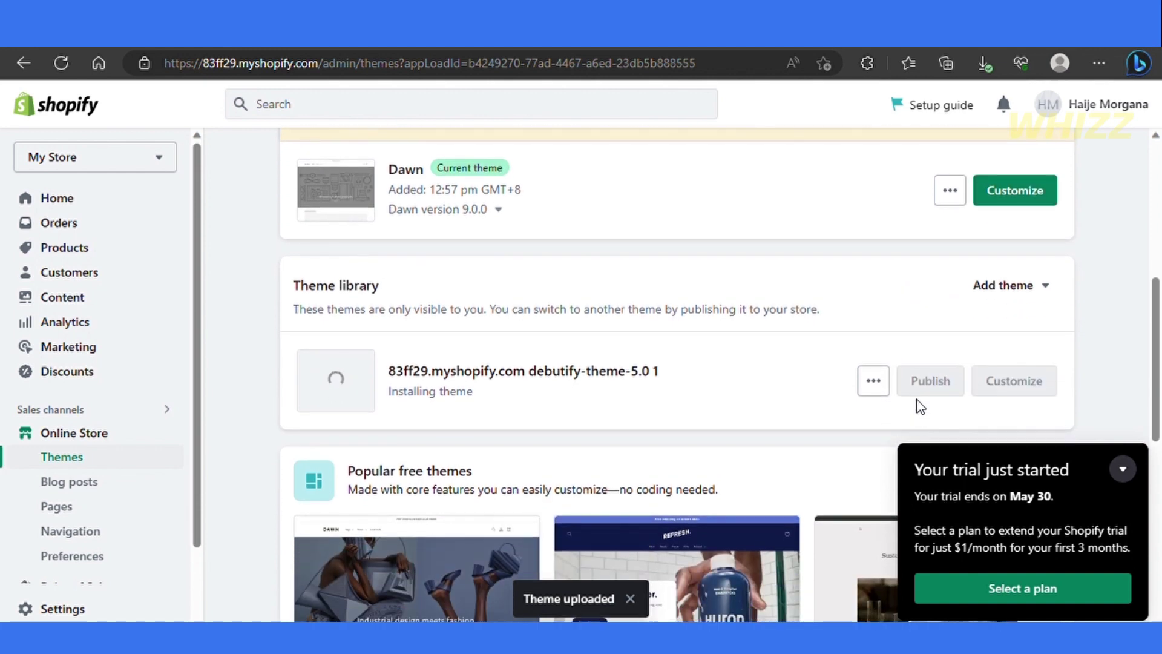
scroll(874, 402, "down", 3)
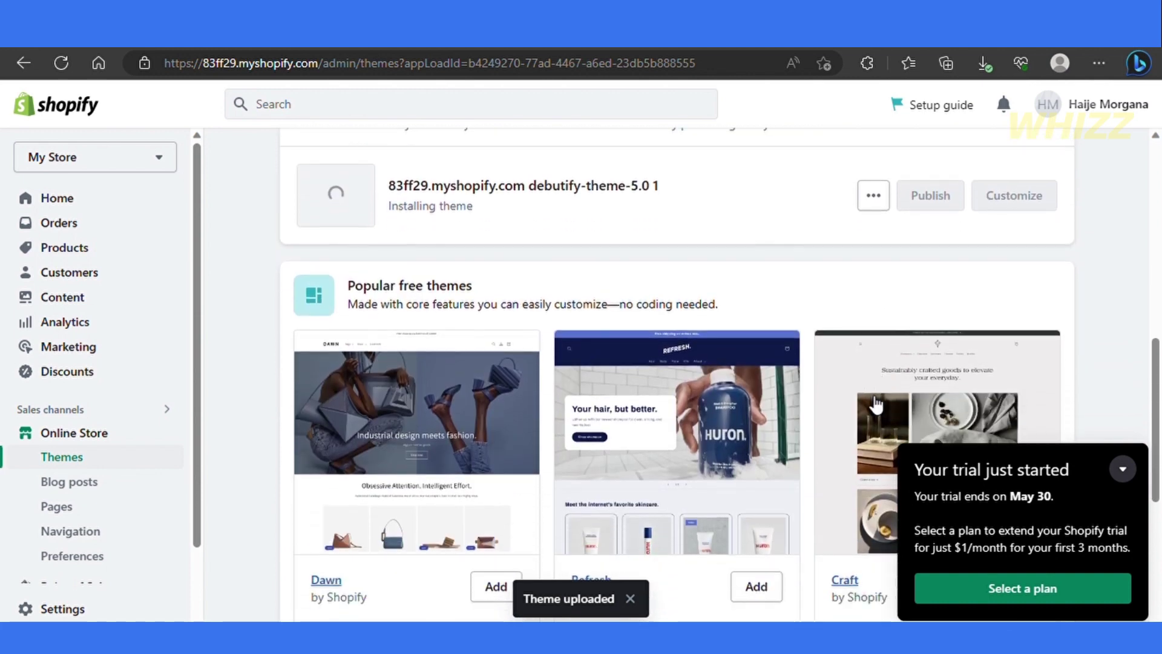
scroll(875, 404, "down", 2)
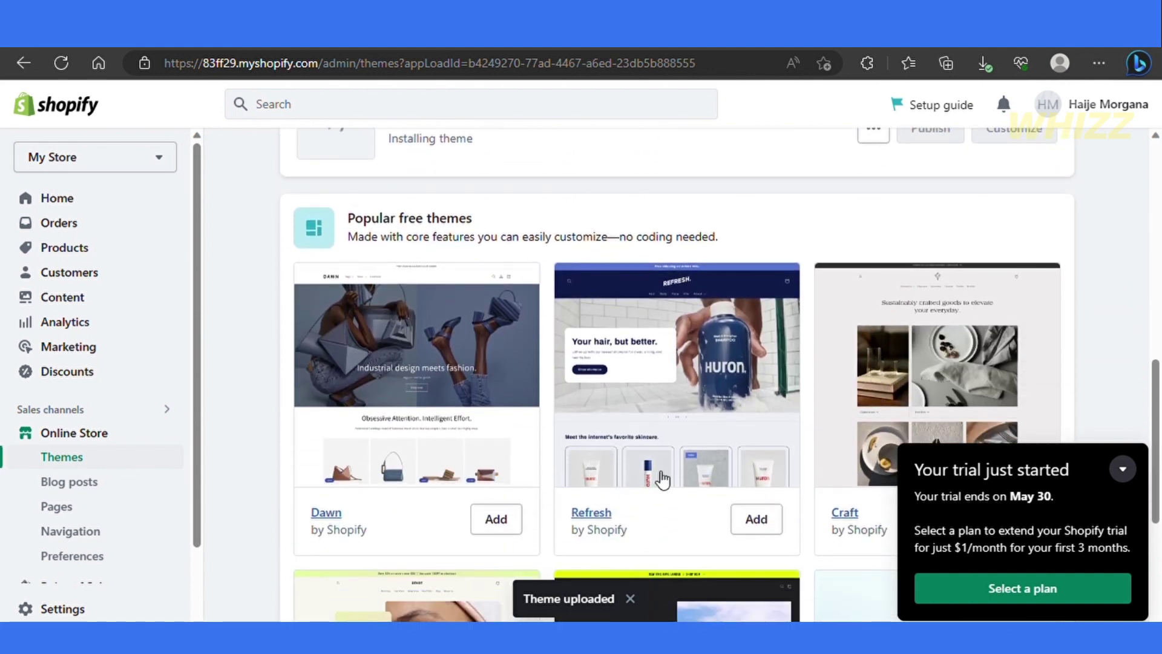
scroll(657, 477, "down", 1)
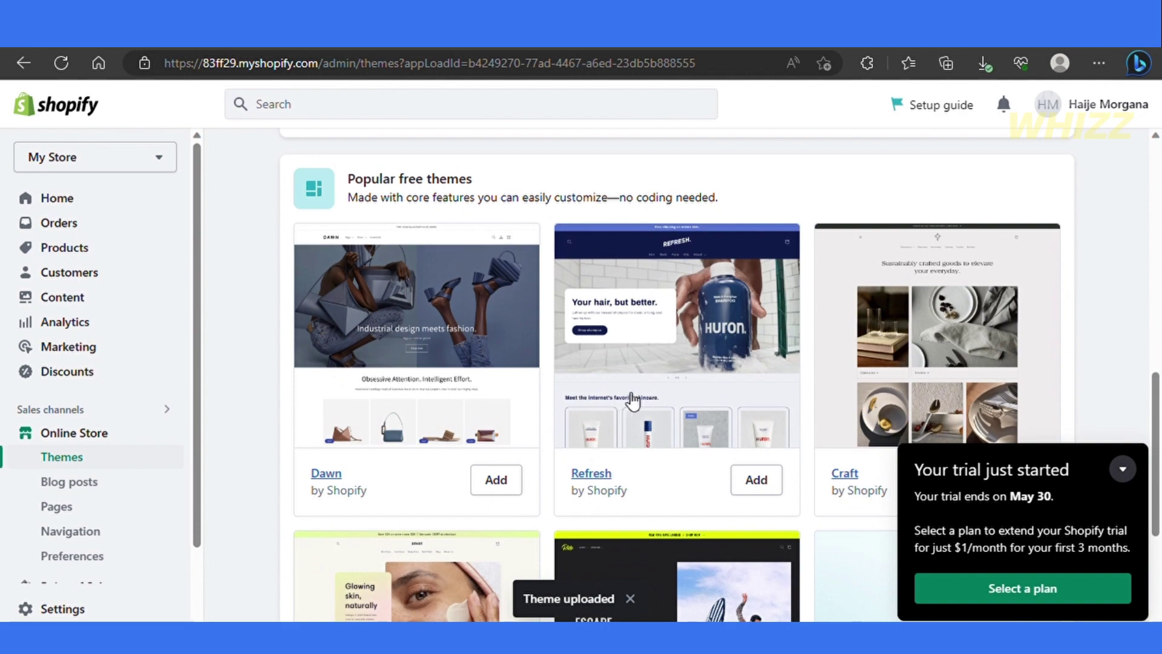
- Publish the uploaded debutify-theme-5.0 as the store's current theme and open it for customization
scroll(632, 399, "up", 4)
left_click(948, 307)
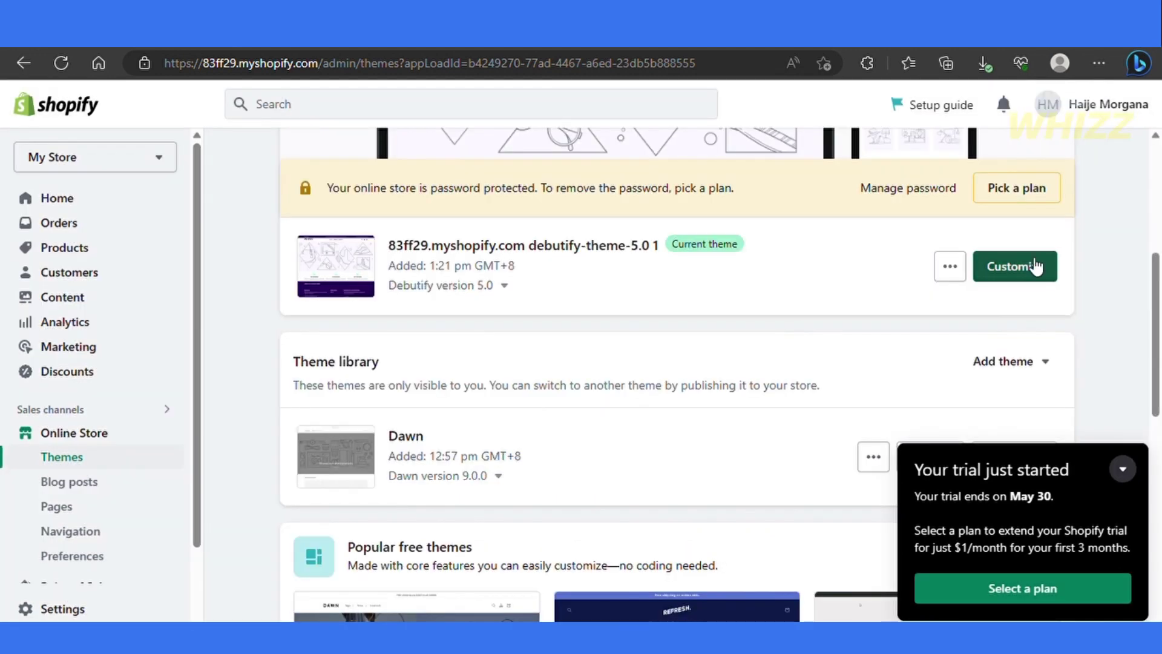
left_click(1033, 264)
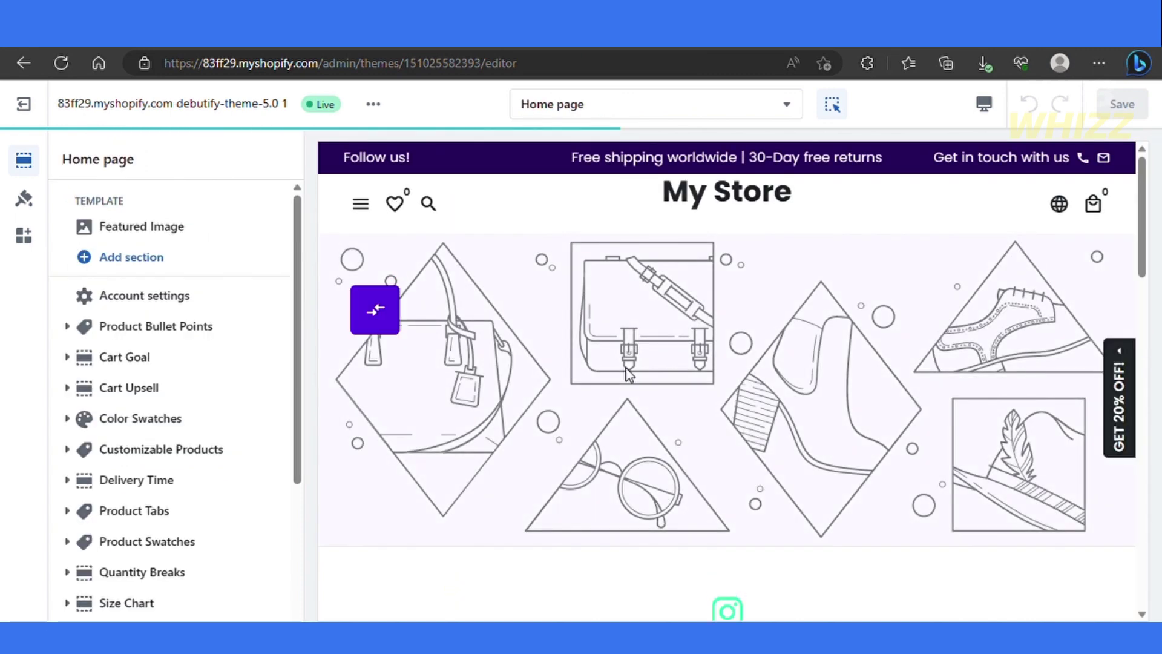
- Look over the home page sections and the Products and Pages templates that can be customized in the theme
scroll(162, 382, "down", 1)
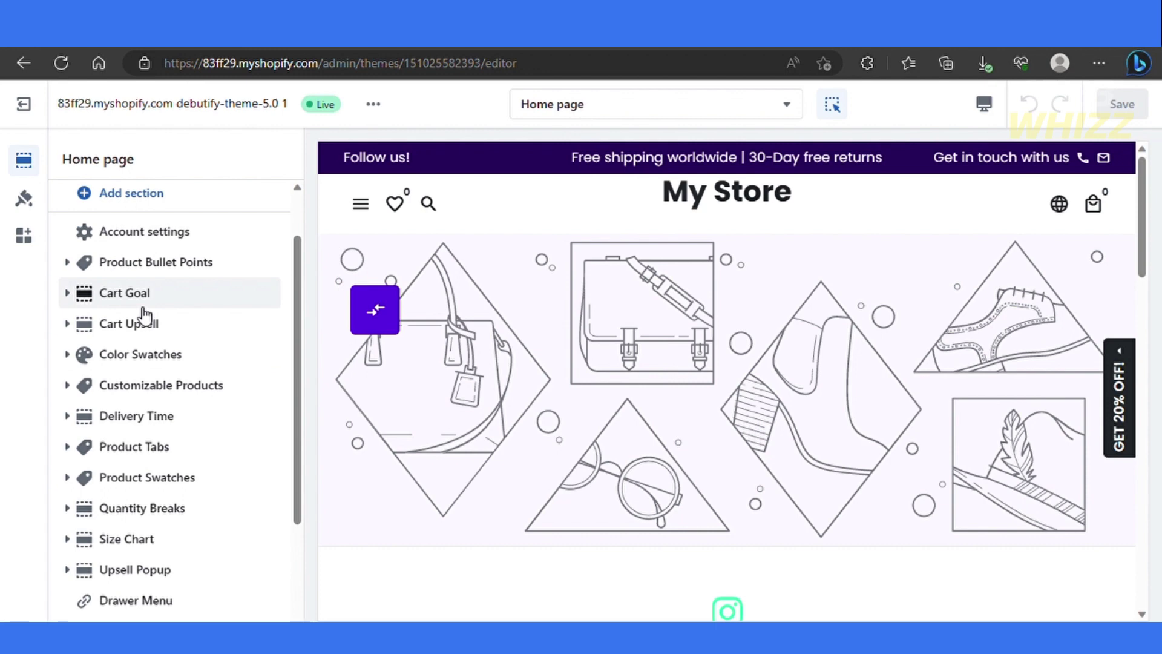
left_click(651, 106)
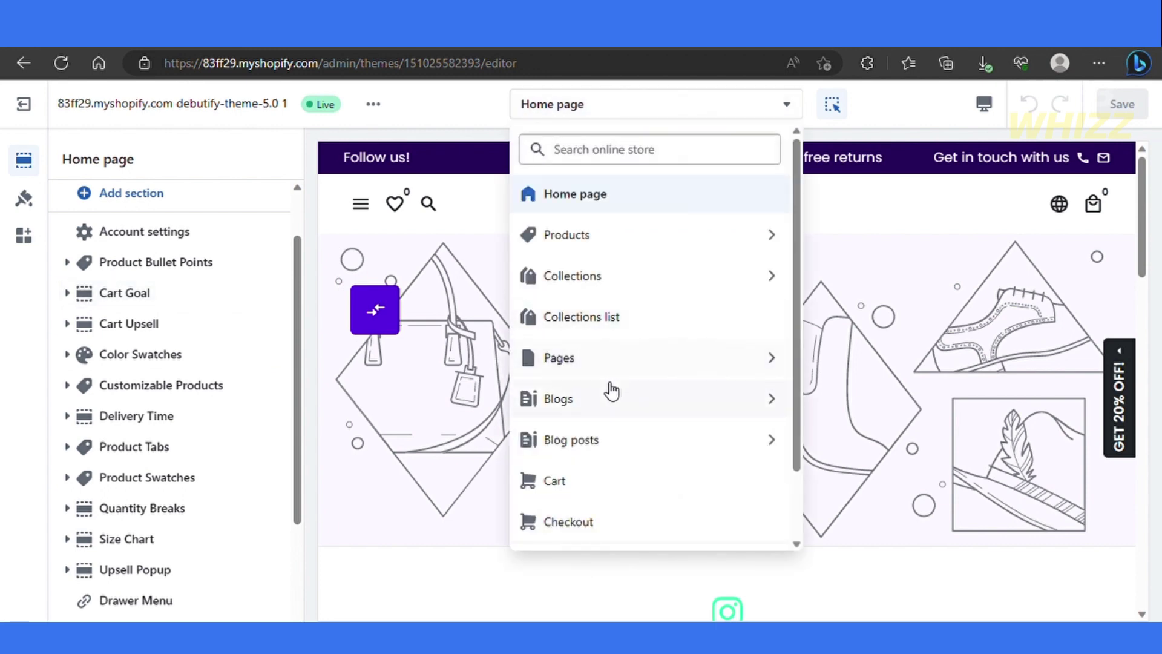
left_click(619, 369)
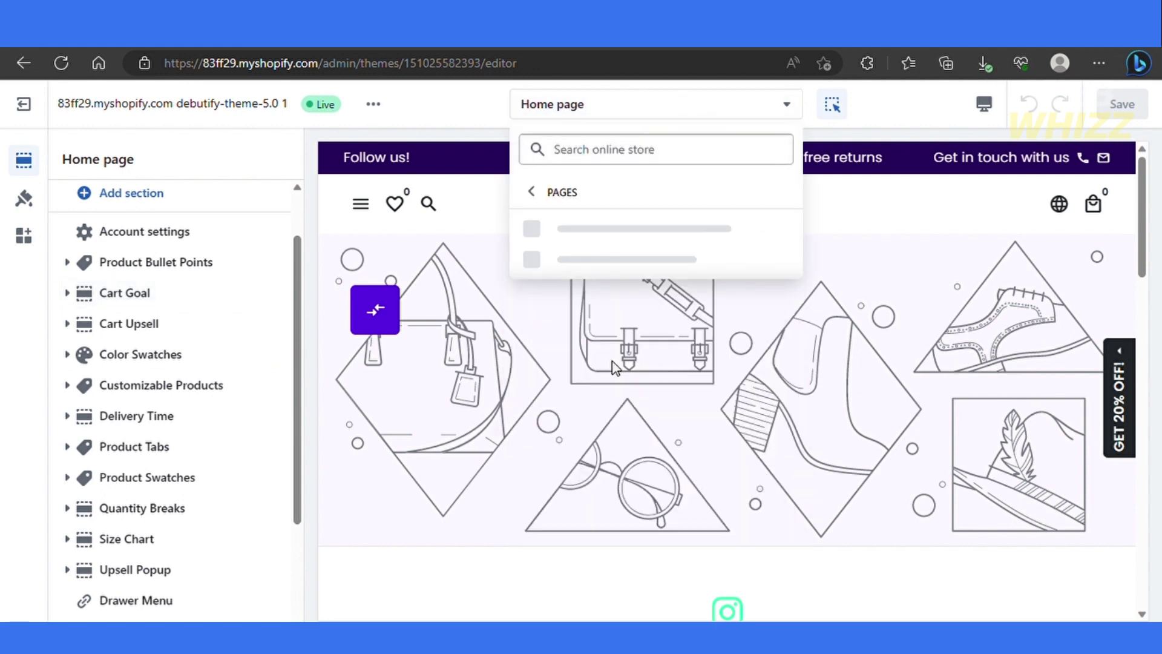
left_click(657, 106)
left_click(657, 107)
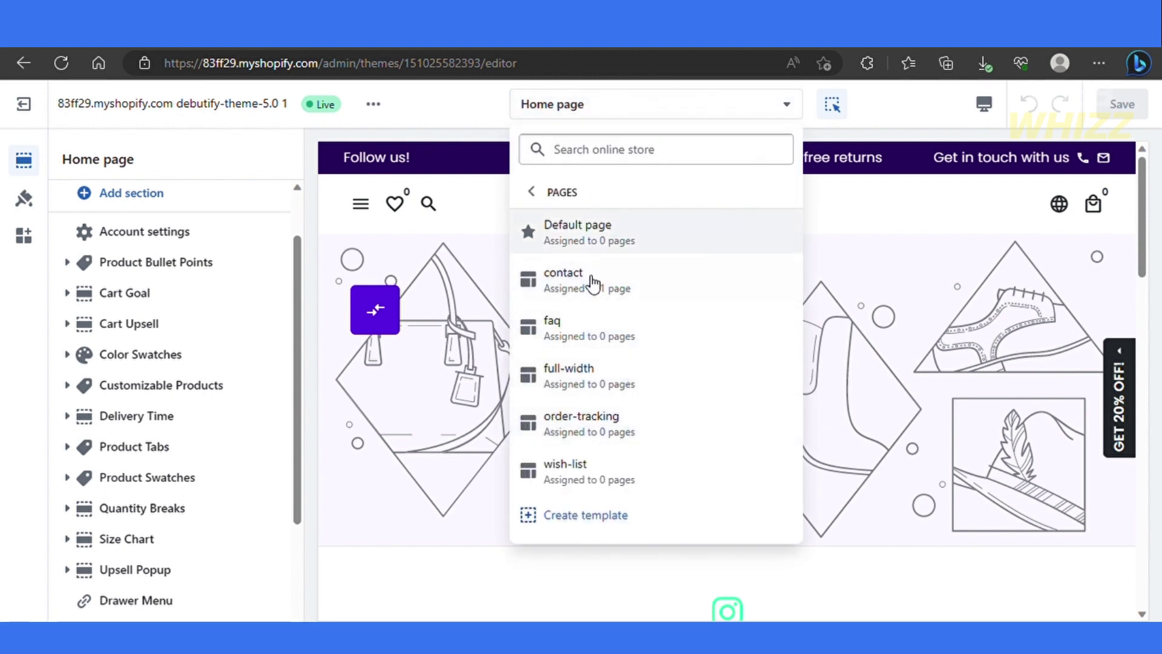
left_click(545, 191)
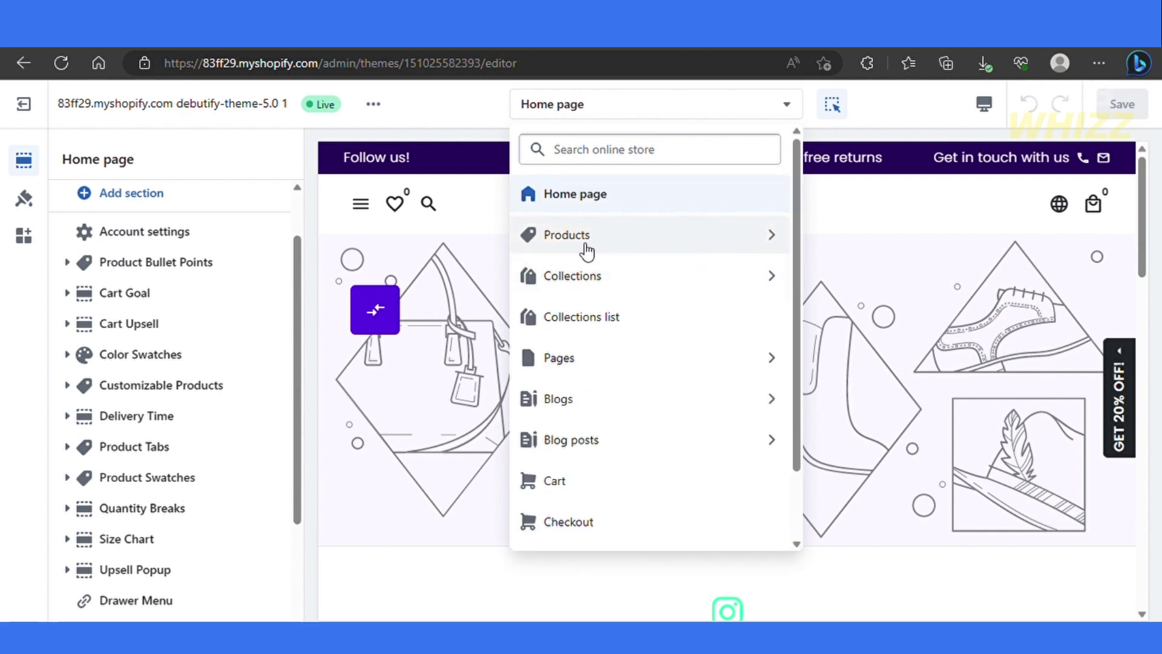
left_click(615, 234)
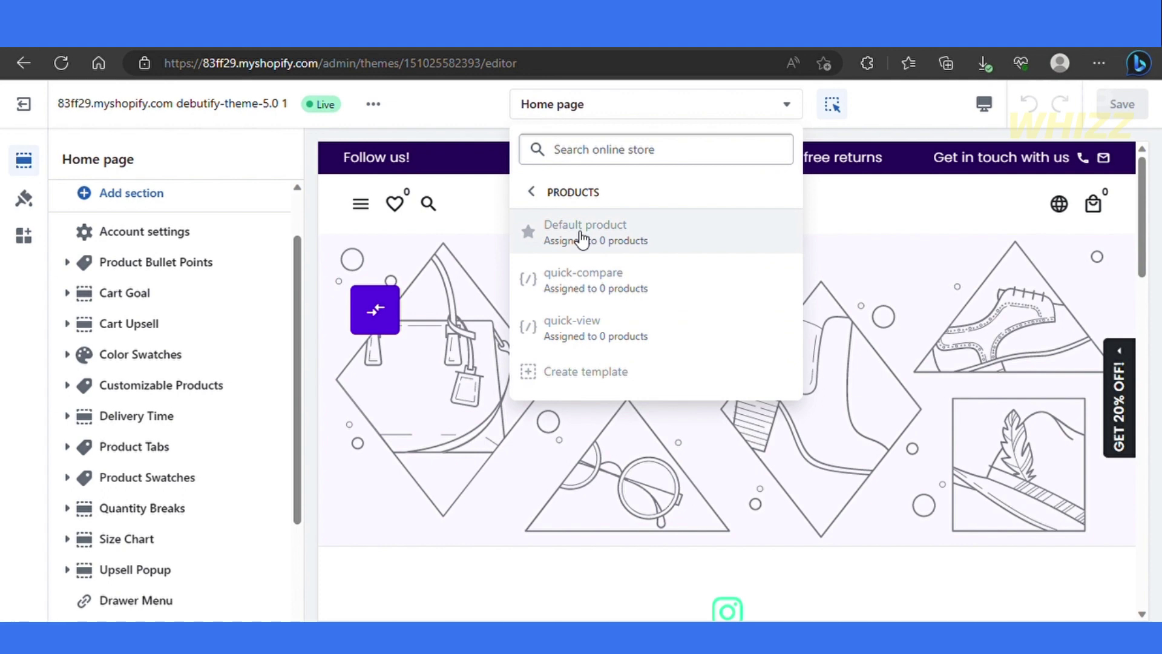
left_click(535, 194)
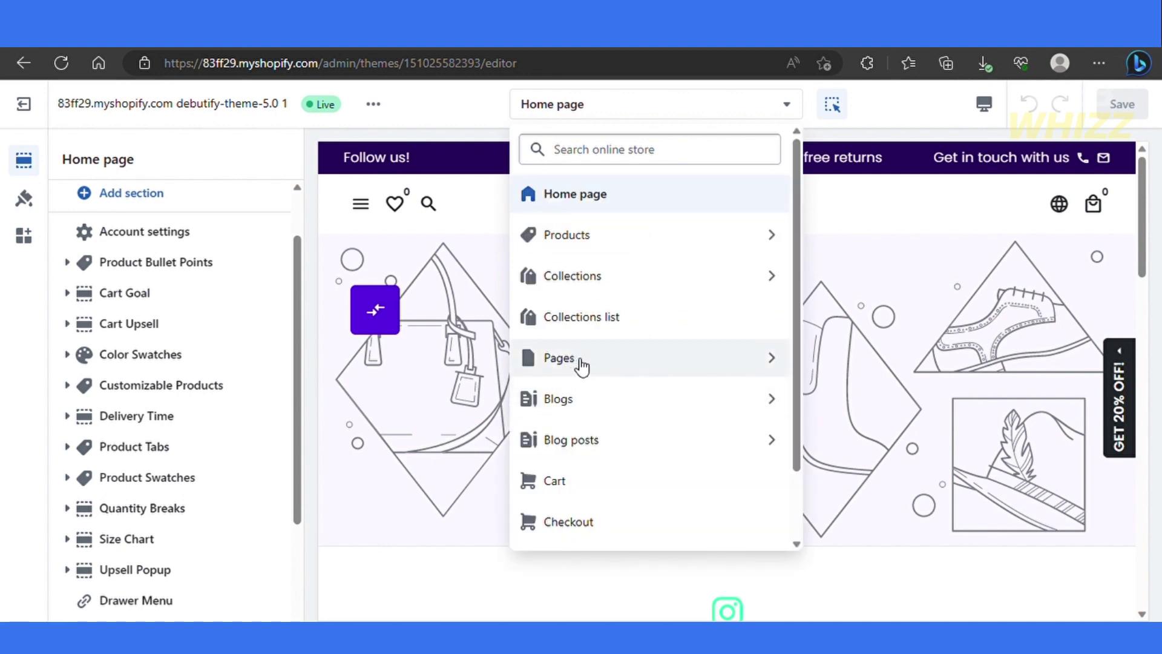
scroll(582, 366, "down", 1)
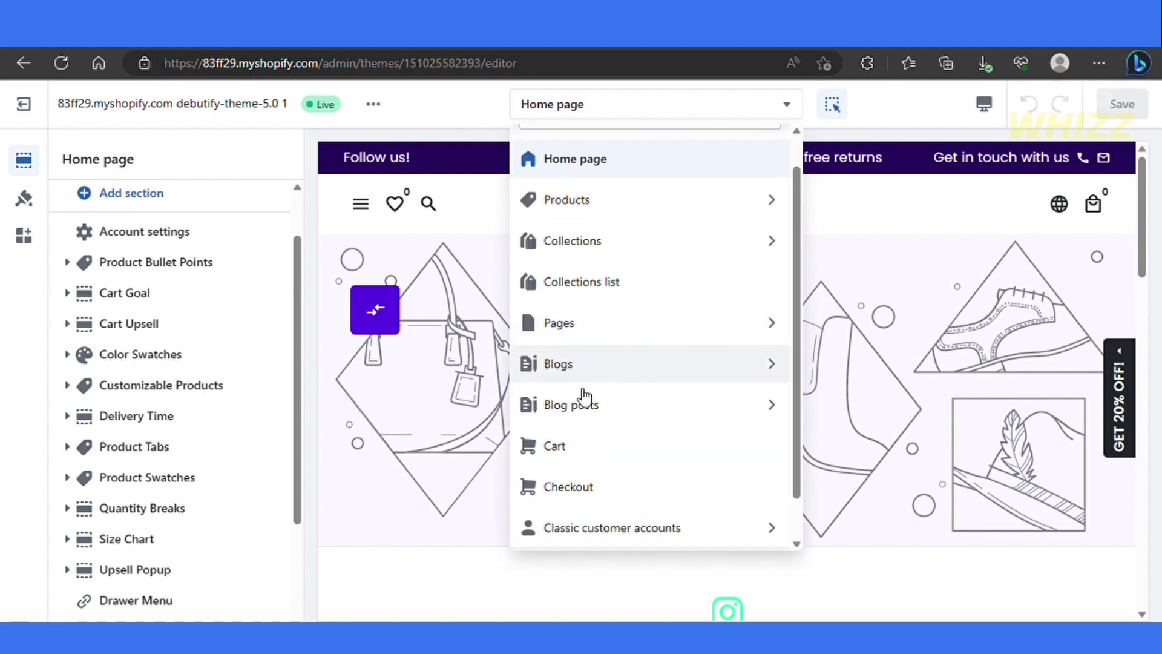
left_click(623, 314)
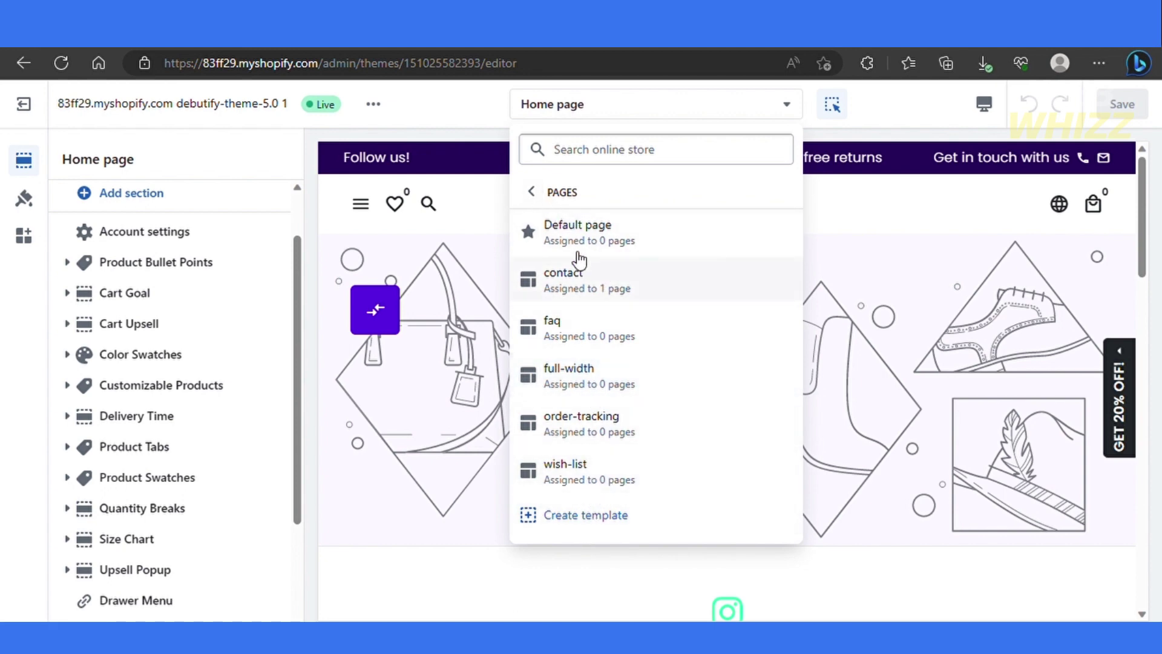
left_click(532, 191)
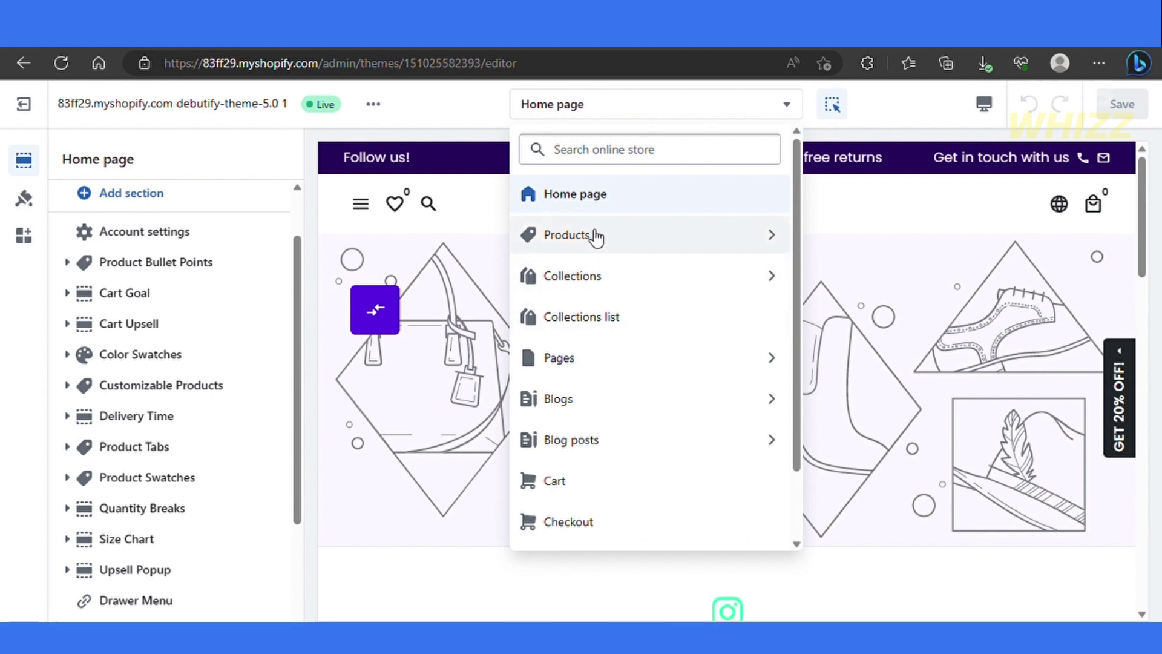
left_click(643, 238)
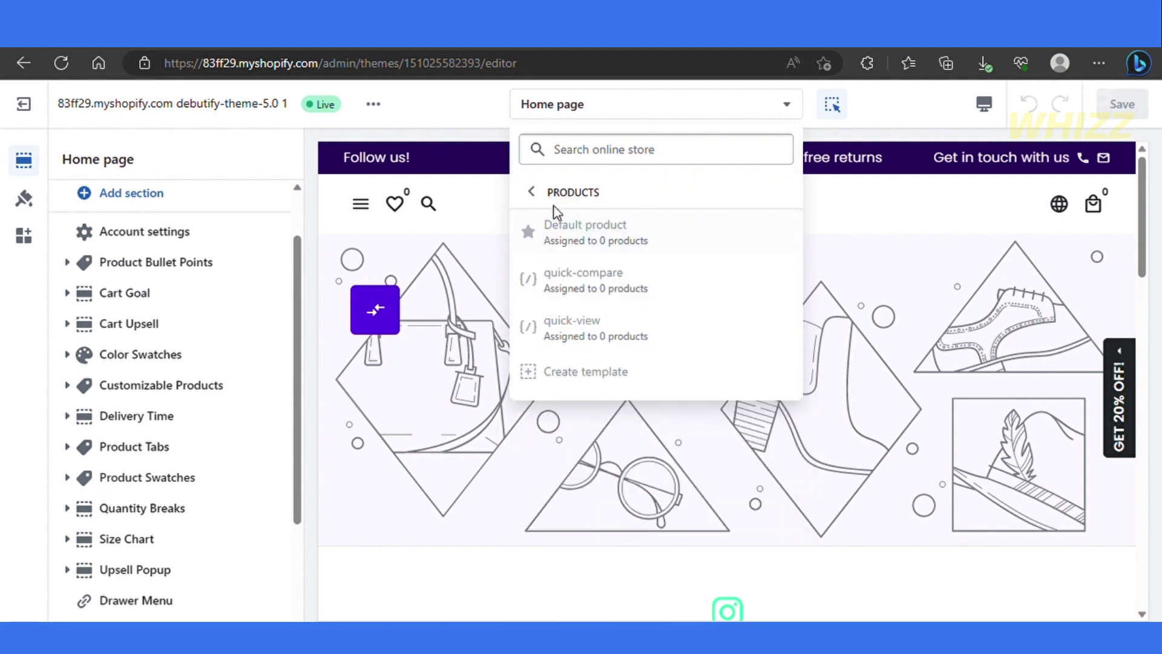
left_click(532, 191)
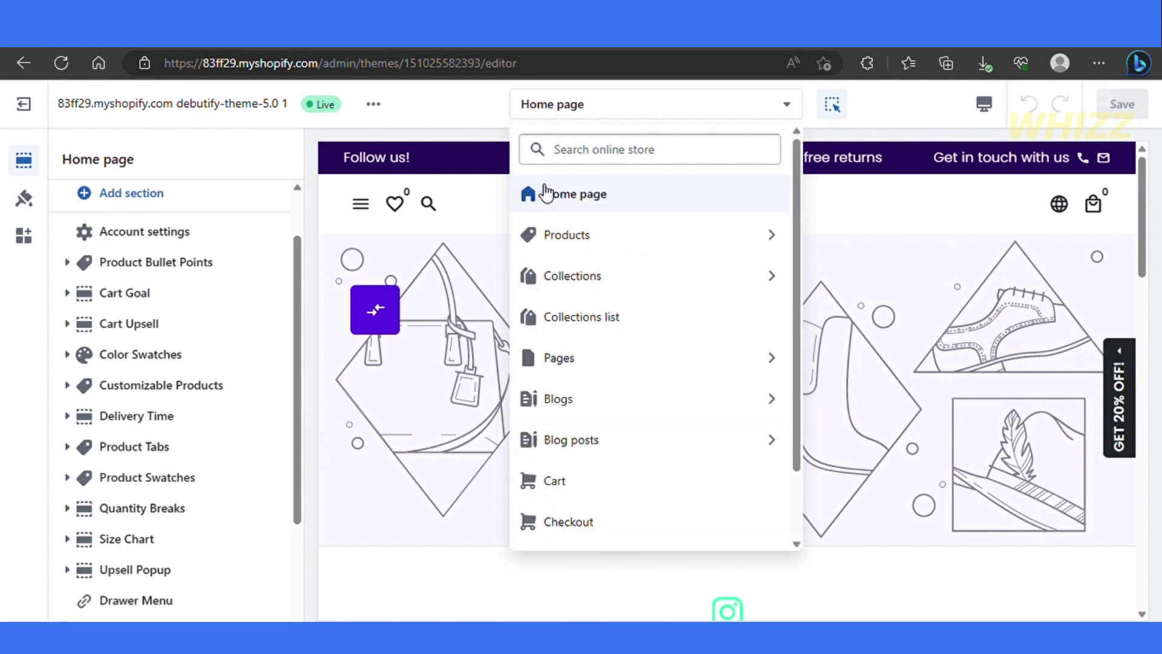
- Create a page template named Product page, based on Default page, and look over its preview
left_click(592, 360)
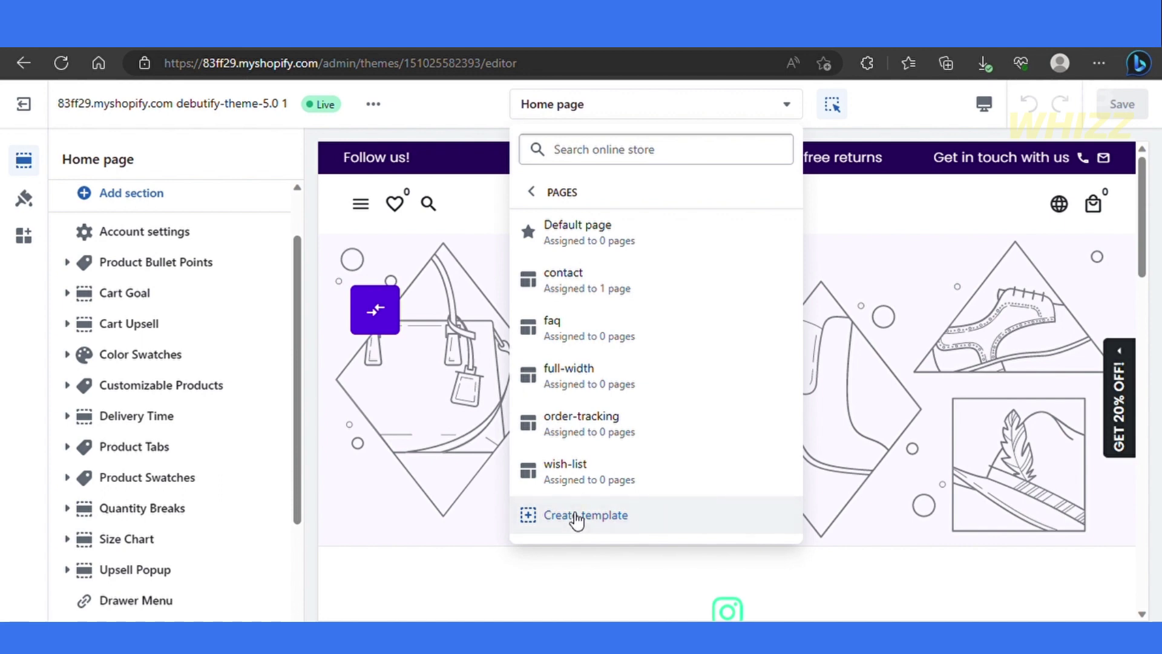
left_click(547, 516)
left_click(545, 409)
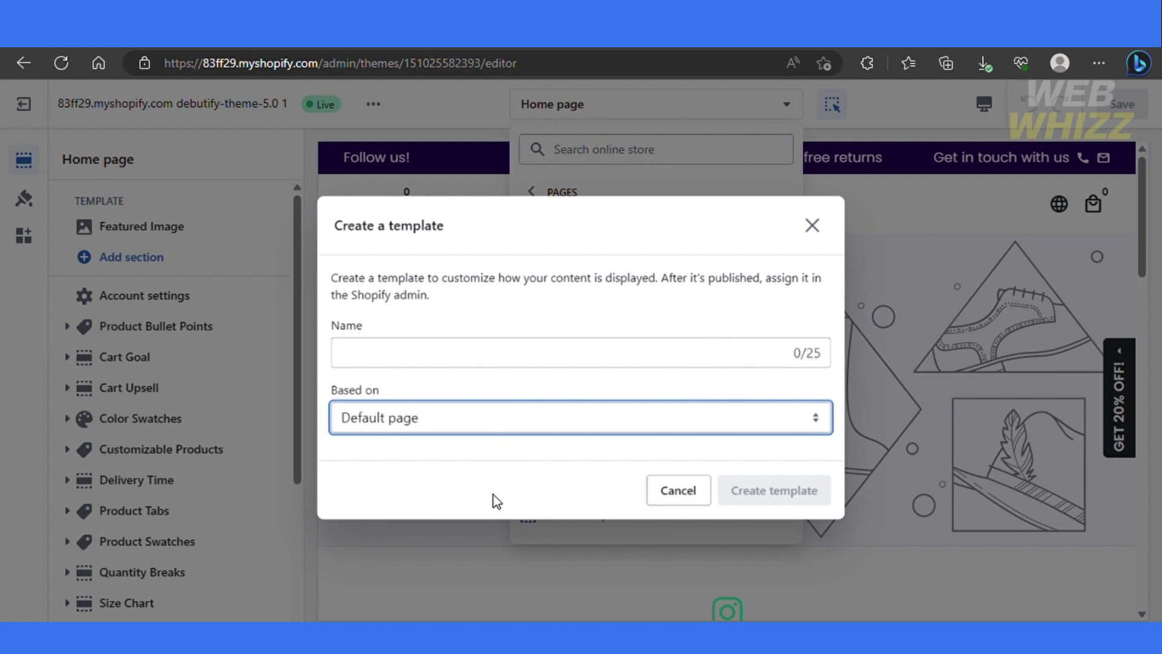
key("Down")
left_click(436, 356)
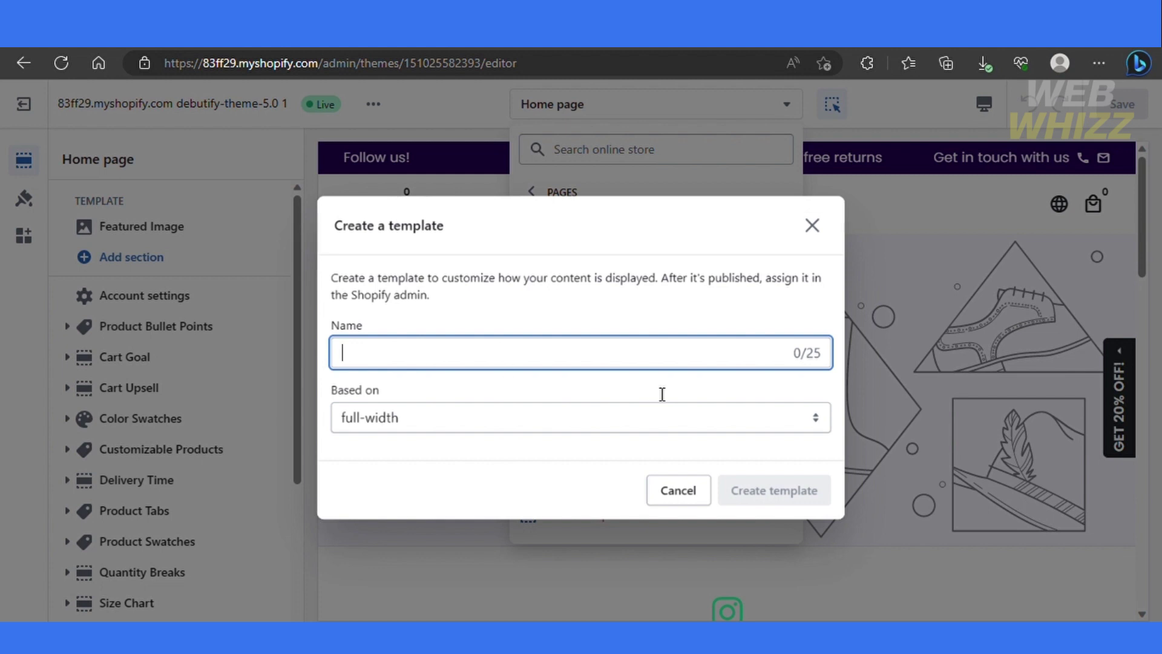
left_click(520, 430)
key("Up")
key("shift+Tab")
type("Product page")
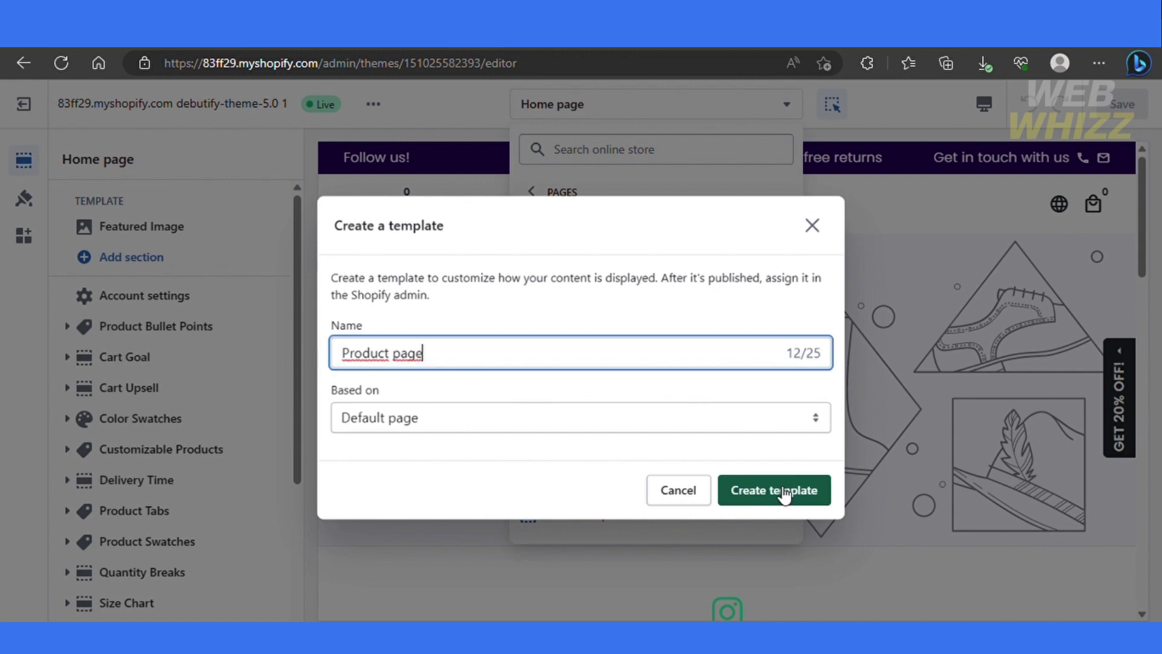
left_click(783, 492)
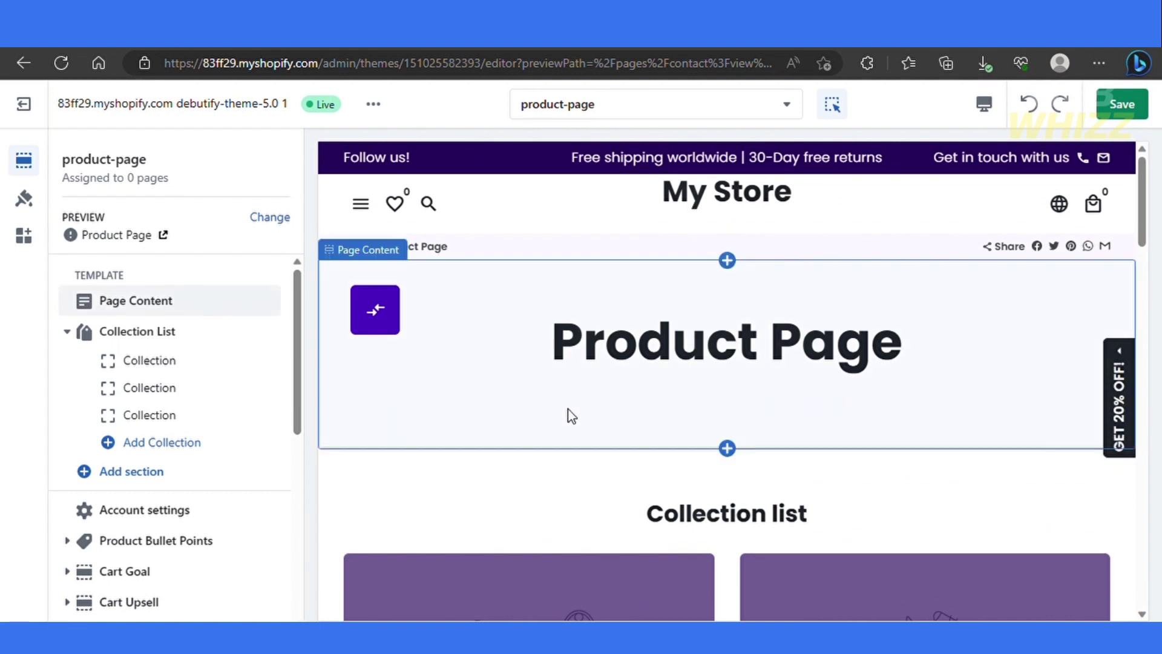
scroll(527, 404, "down", 5)
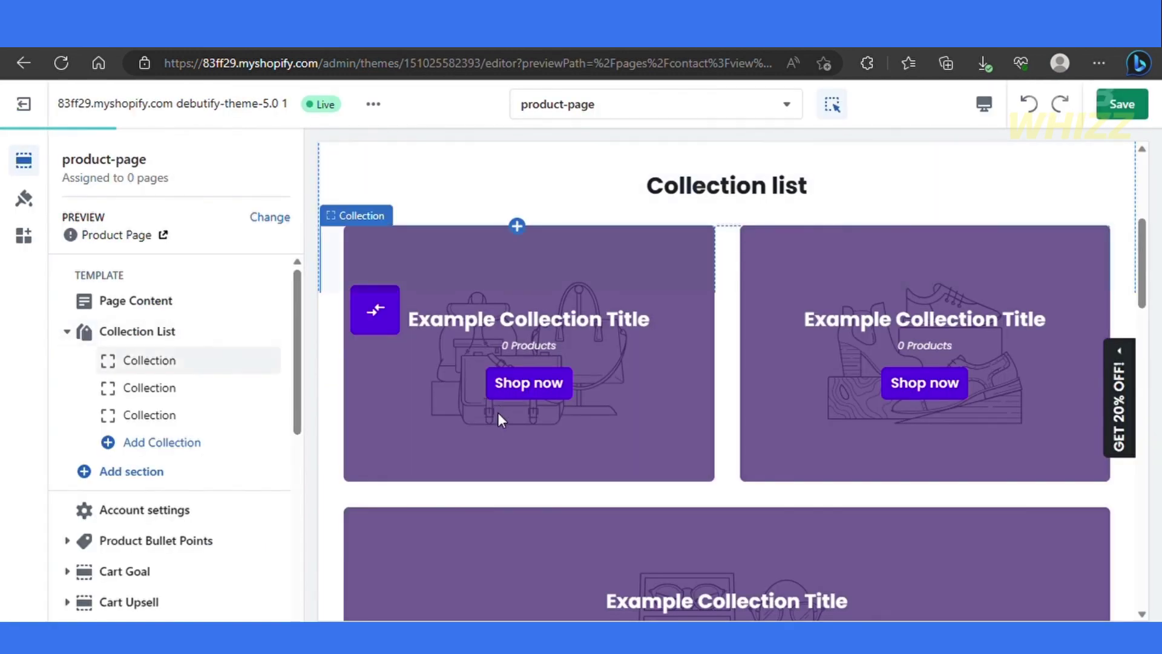
scroll(500, 409, "up", 5)
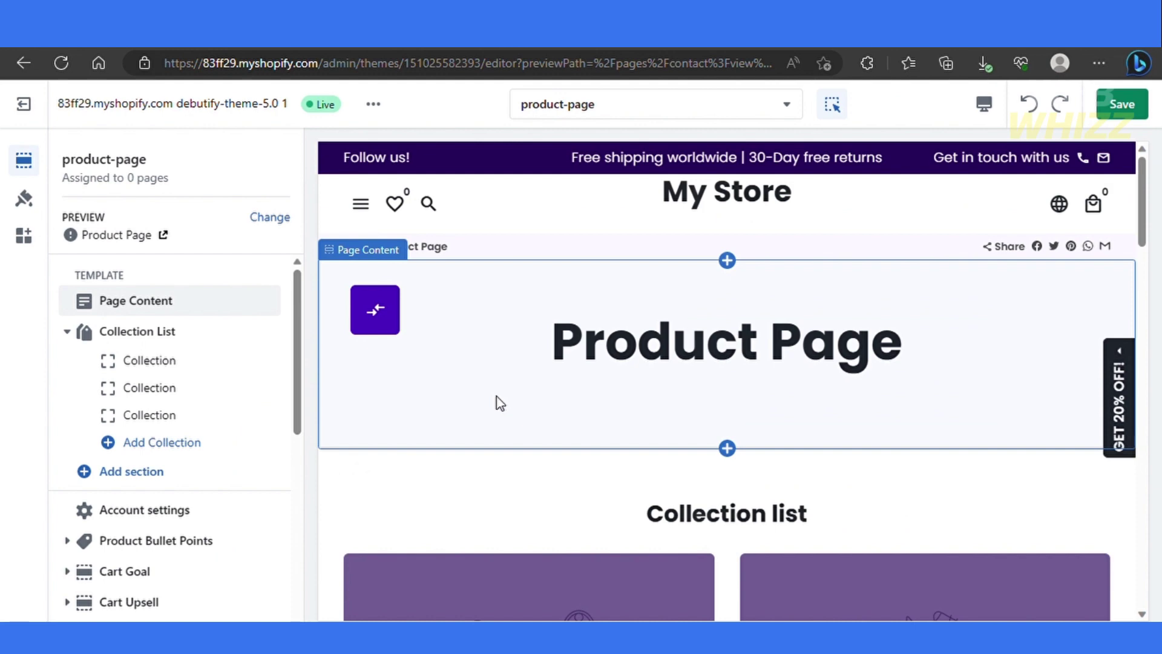
- Look over the Product Page's content settings, the store's Pages list and the blank form for adding a page
left_click(164, 236)
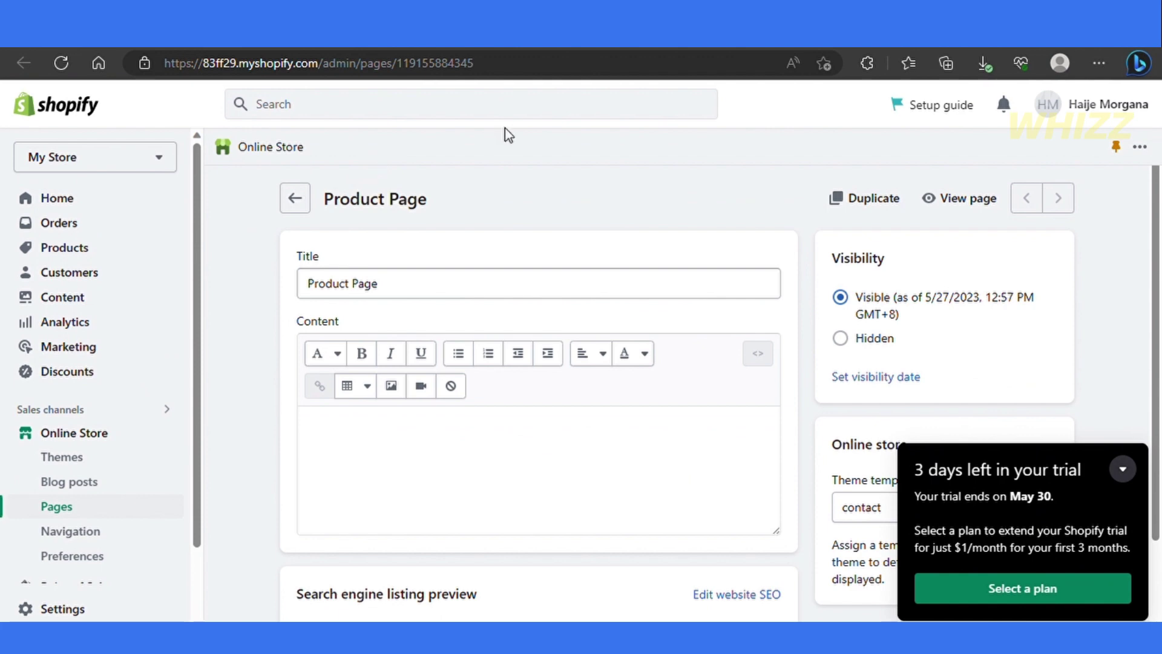
left_click(298, 201)
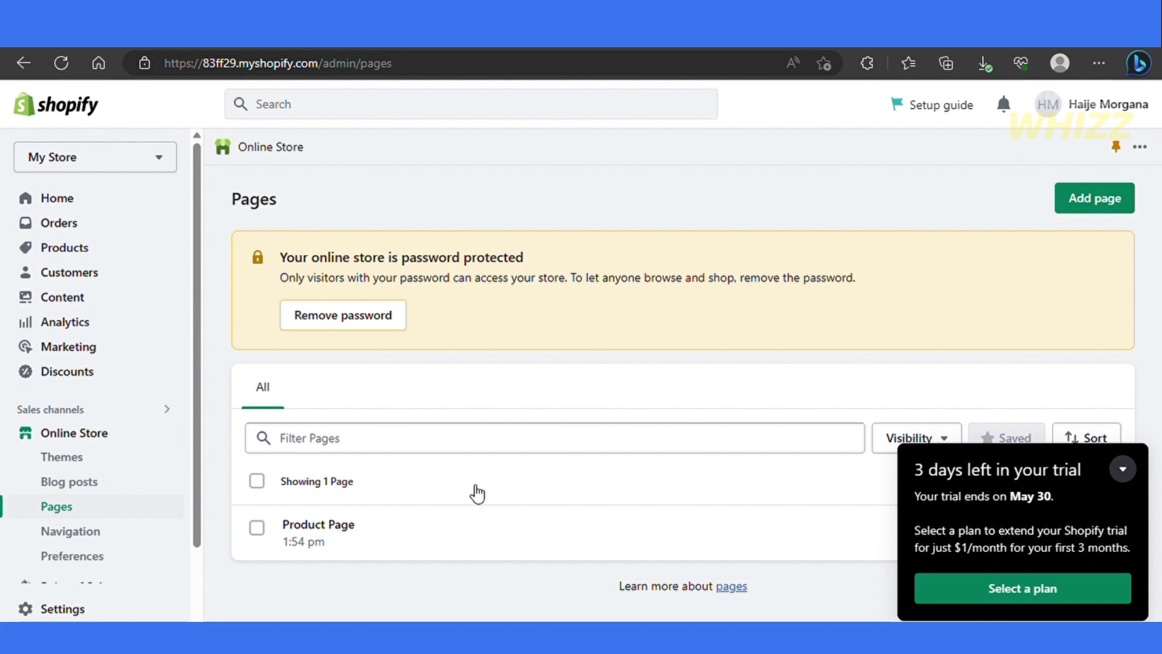
left_click(1095, 199)
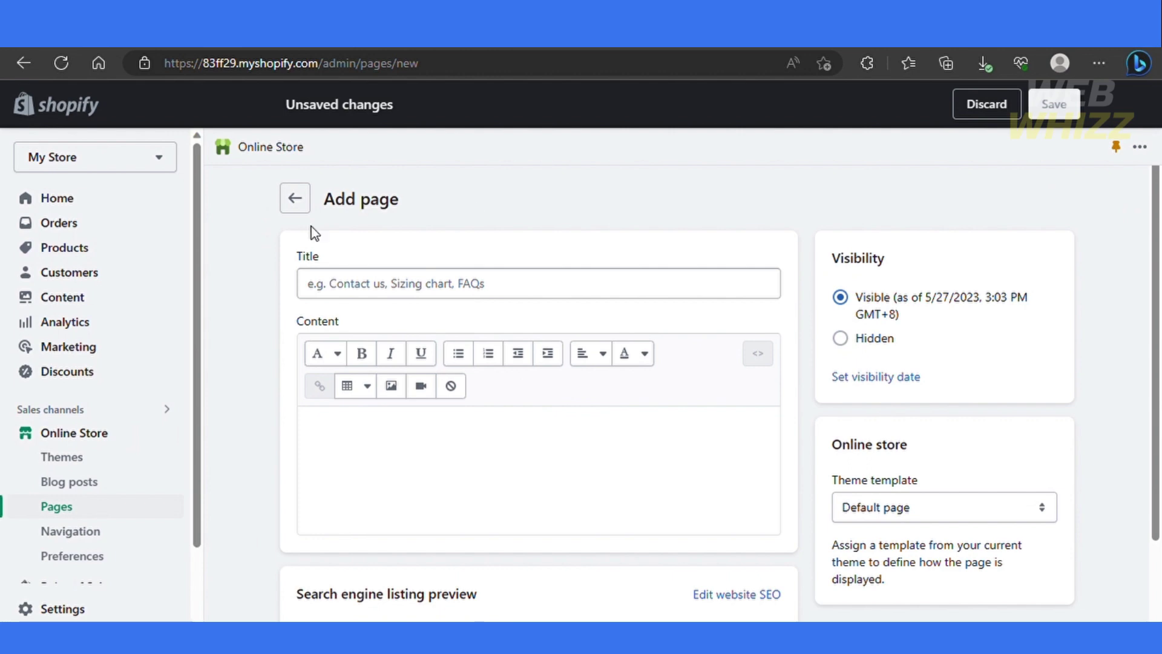
left_click(306, 209)
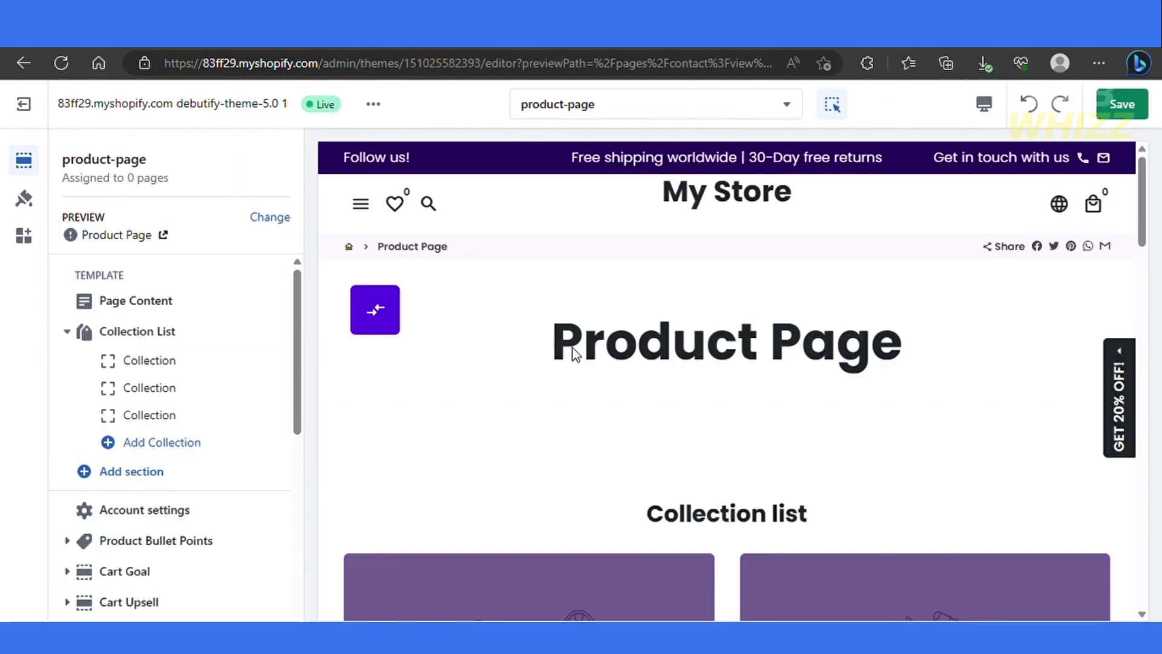
- Look over the product-page preview and the full list of theme sections that can be added to the template
scroll(572, 351, "down", 10)
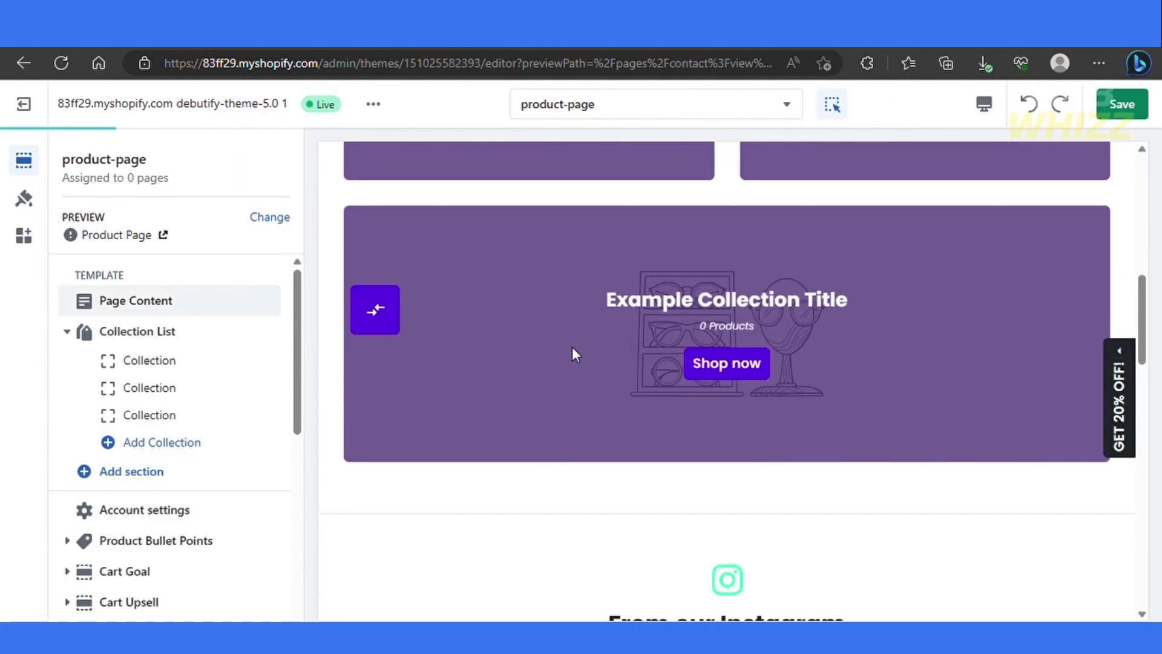
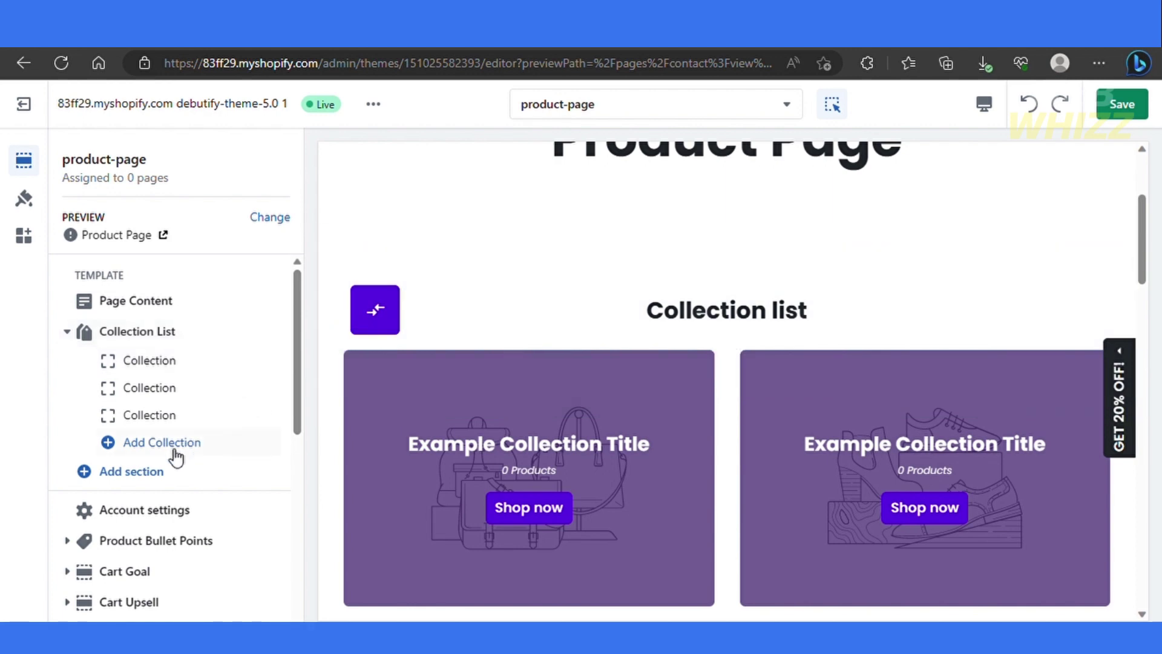
left_click(156, 478)
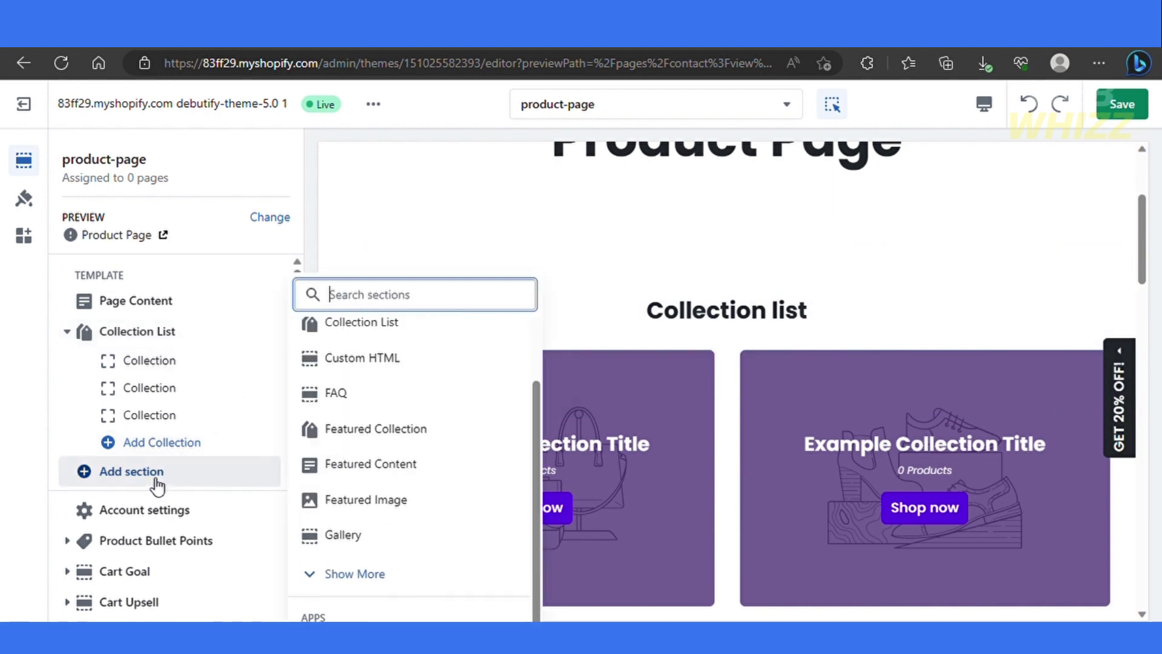
scroll(446, 333, "up", 3)
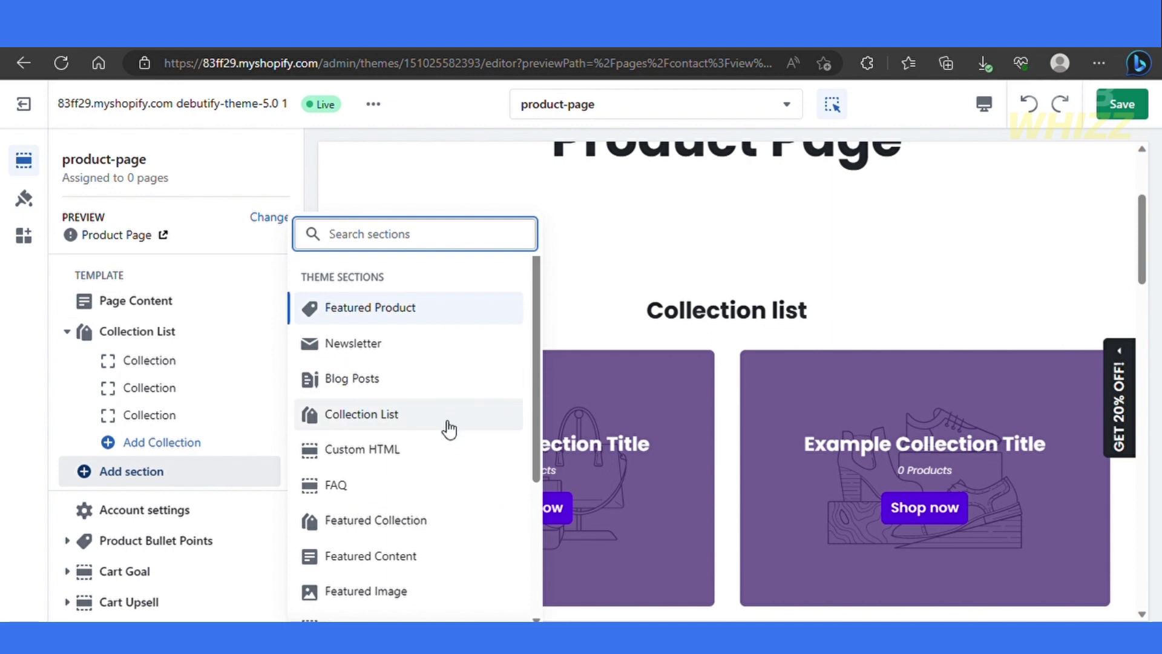
scroll(448, 428, "down", 1)
scroll(448, 428, "down", 2)
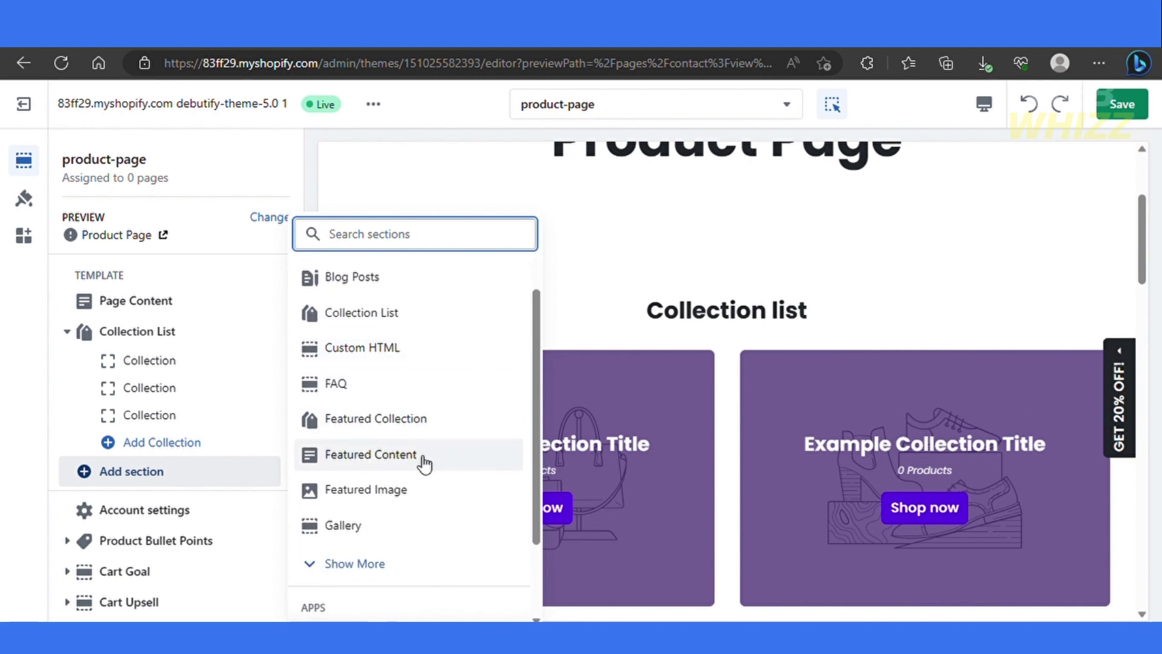
left_click(343, 564)
scroll(335, 566, "down", 1)
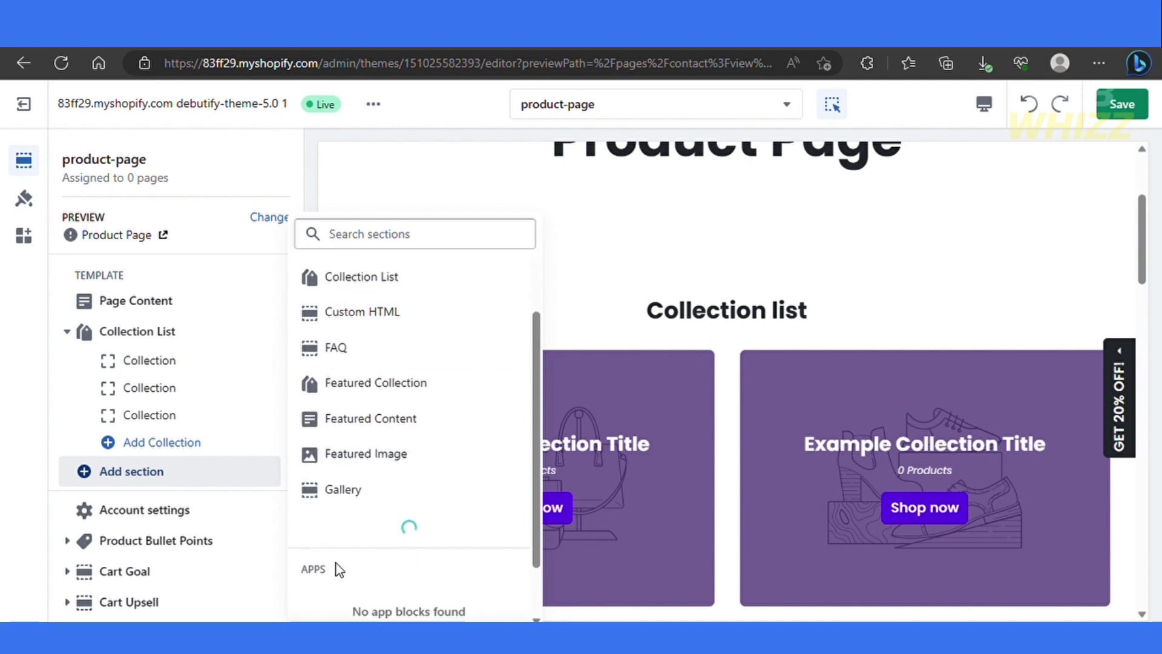
scroll(403, 517, "up", 3)
scroll(393, 545, "down", 4)
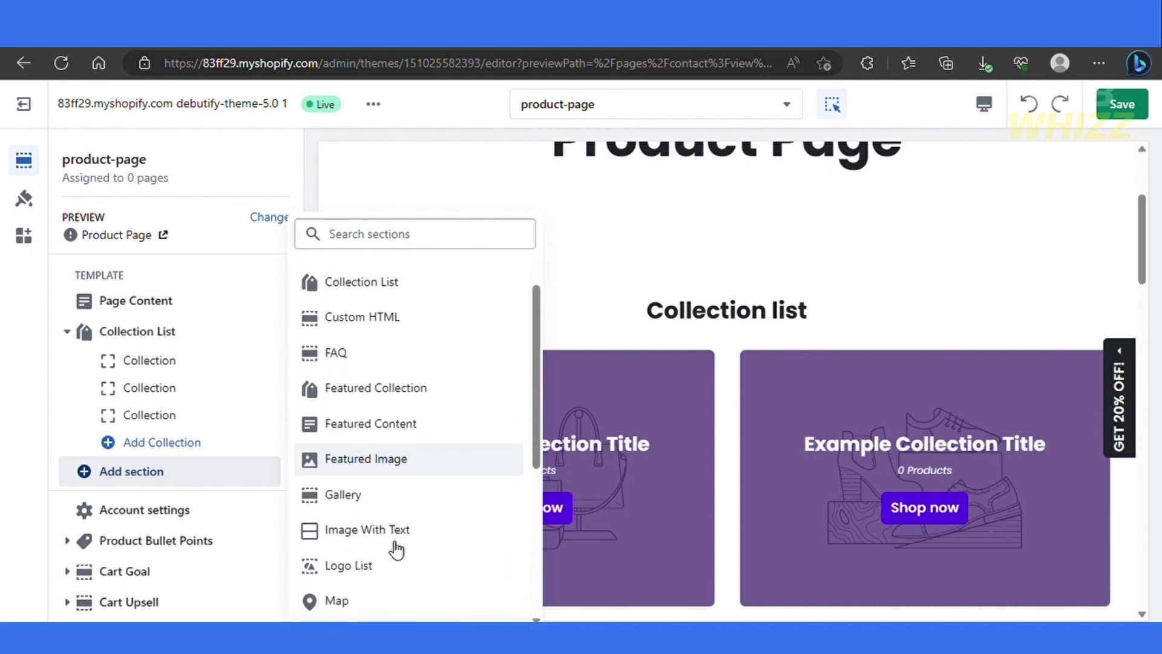
scroll(406, 508, "down", 4)
scroll(402, 520, "down", 3)
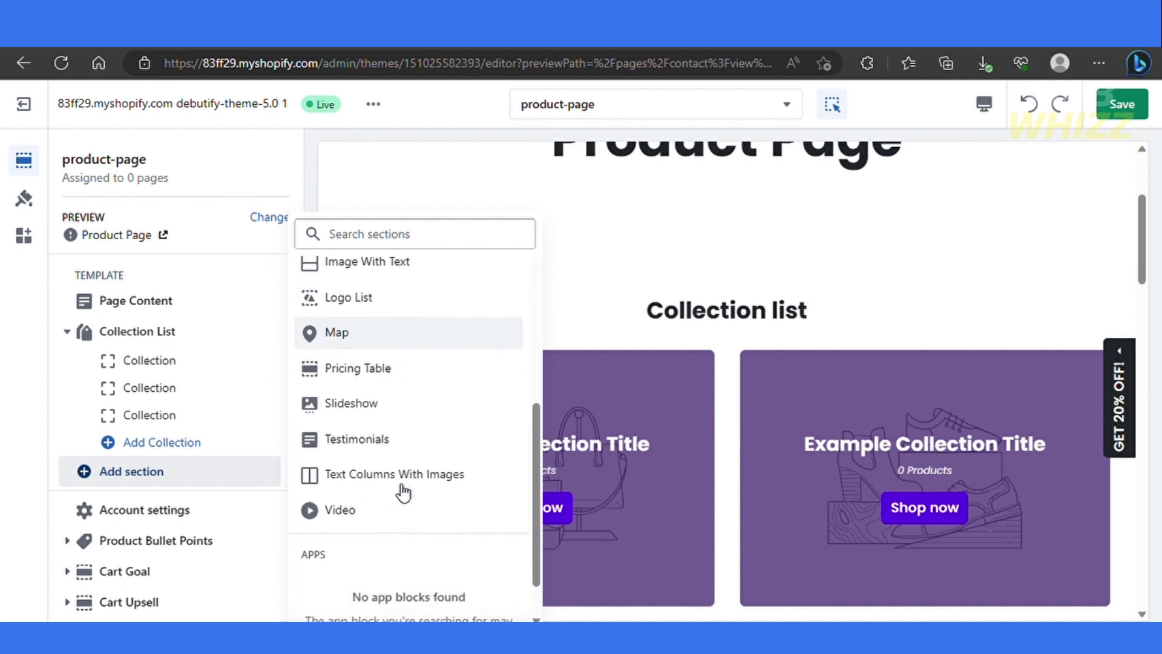
scroll(399, 484, "up", 3)
scroll(396, 420, "up", 5)
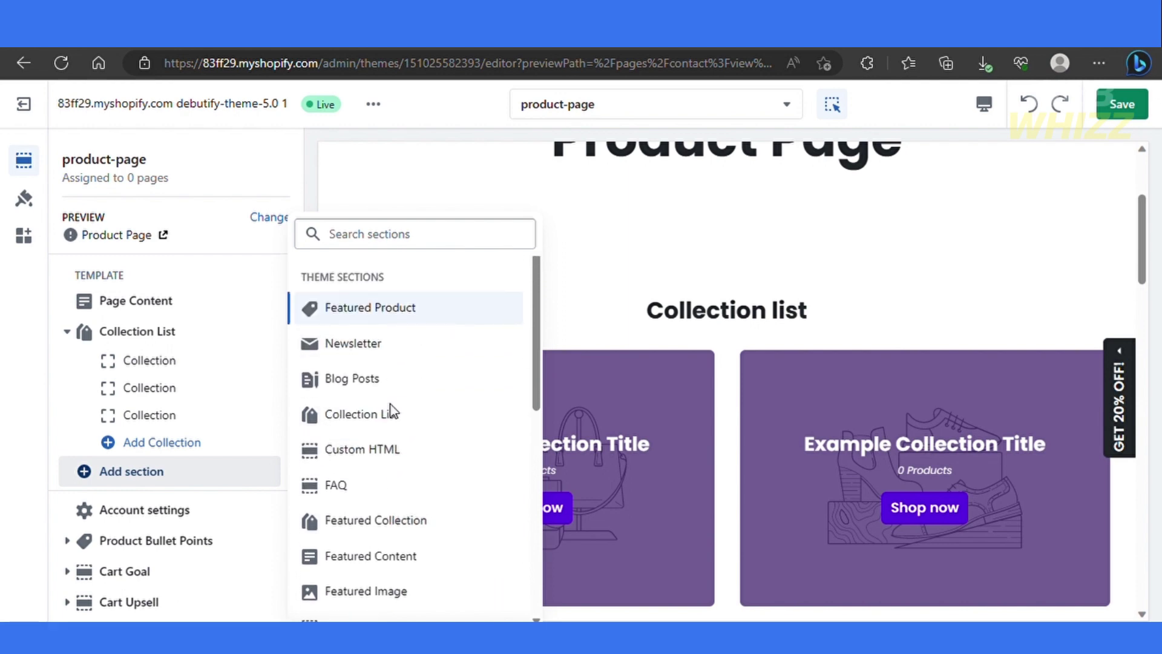
scroll(397, 423, "down", 5)
scroll(397, 423, "up", 1)
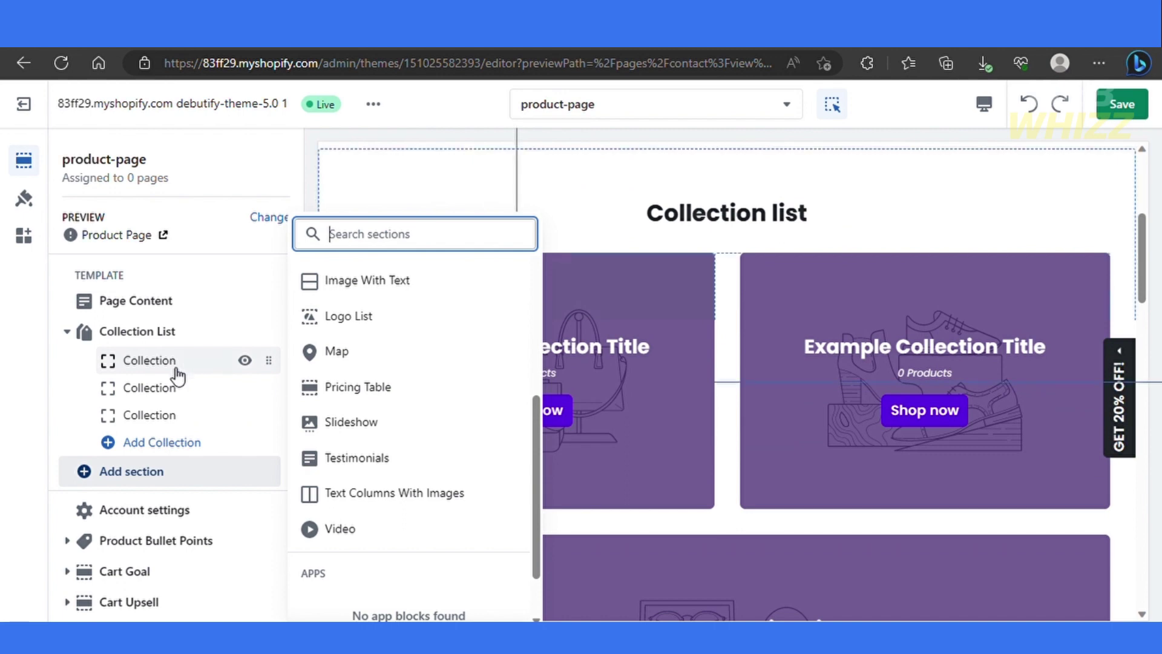
- Open the settings of the first collection block in the Collection List section
left_click(176, 363)
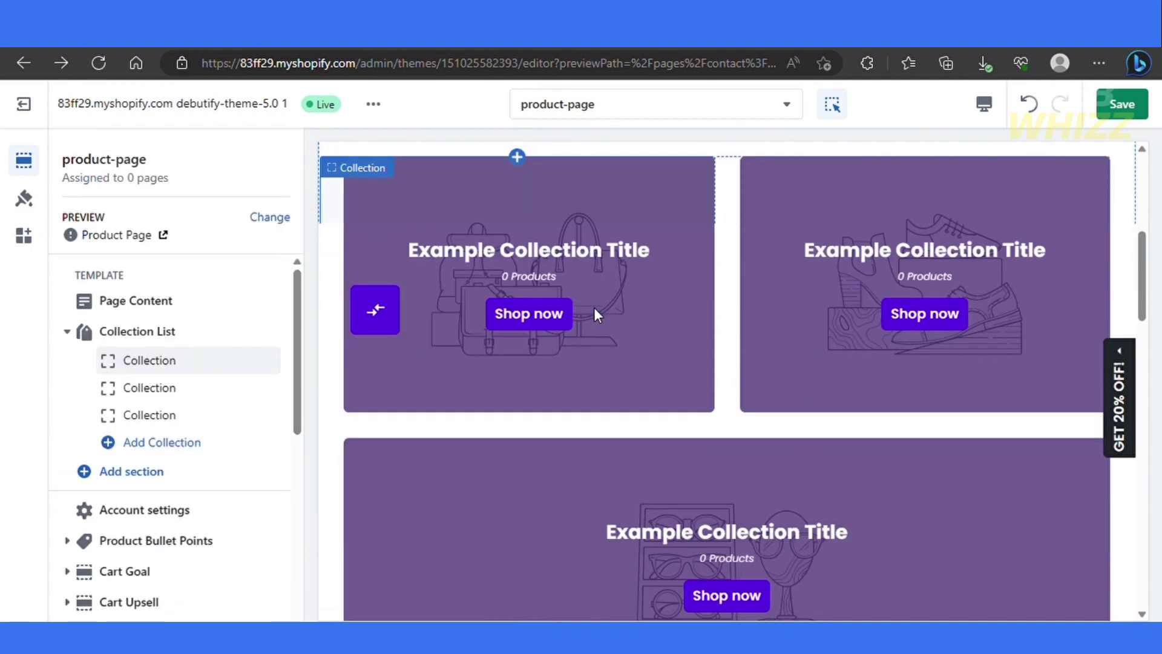
scroll(503, 455, "up", 5)
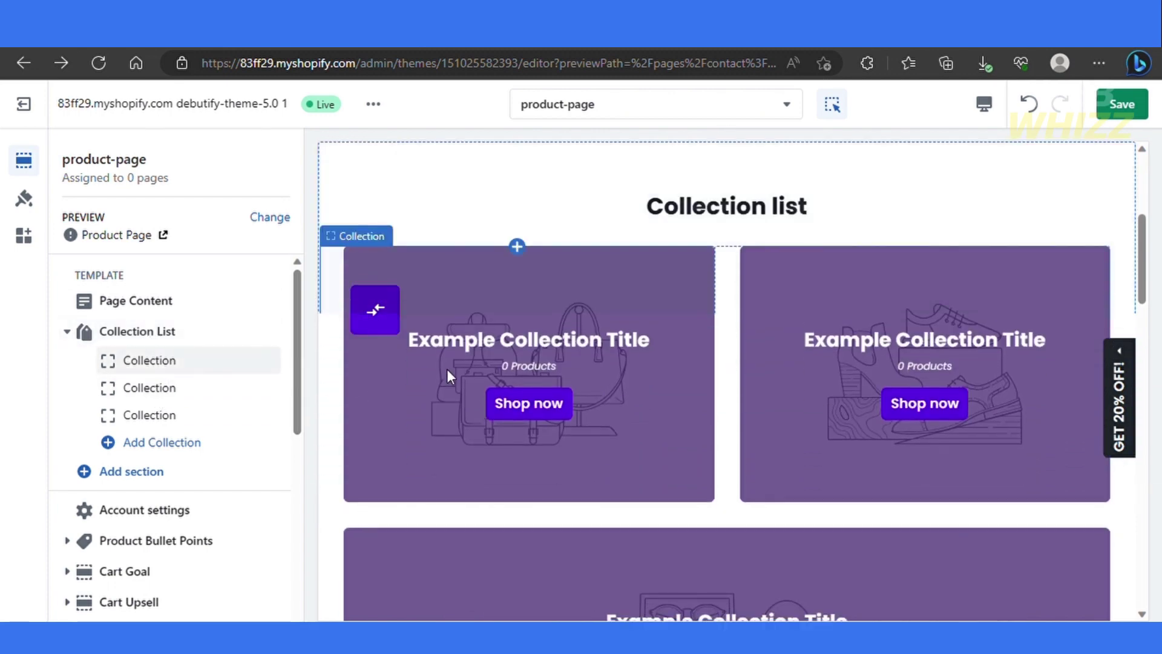
left_click(446, 369)
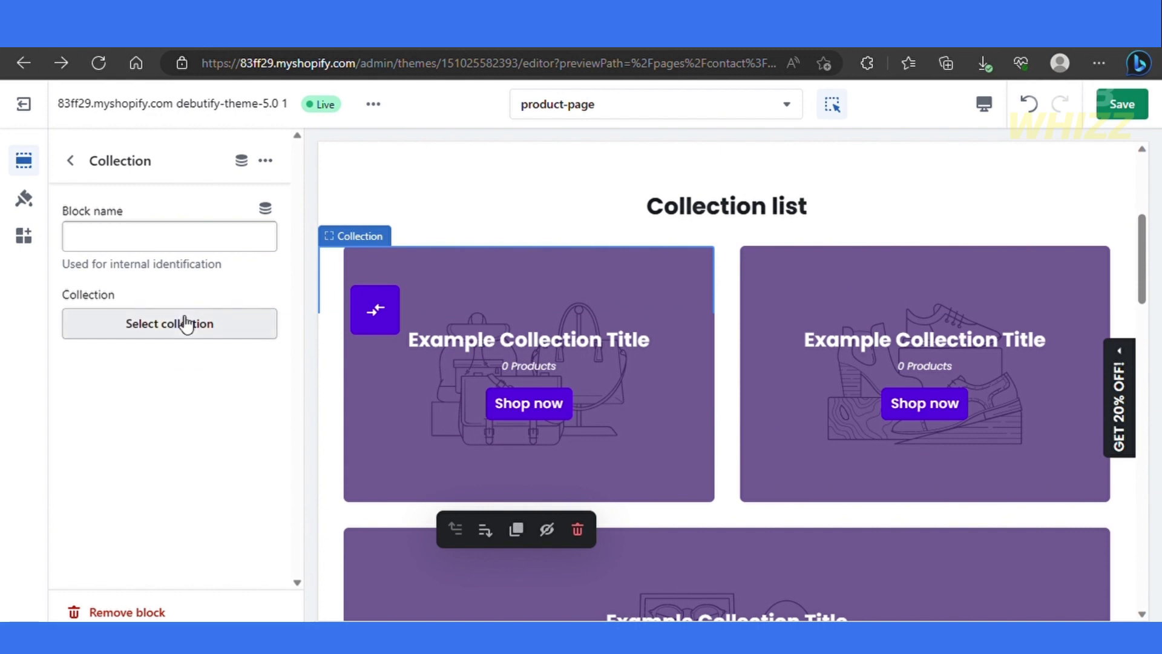
left_click(186, 324)
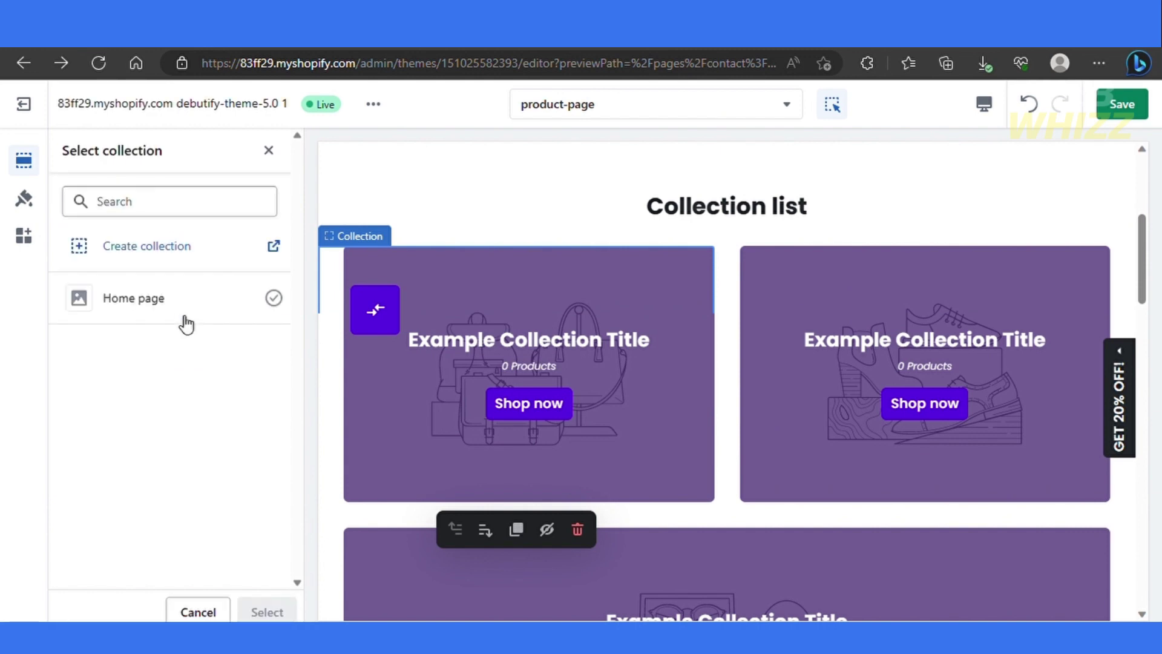
left_click(208, 318)
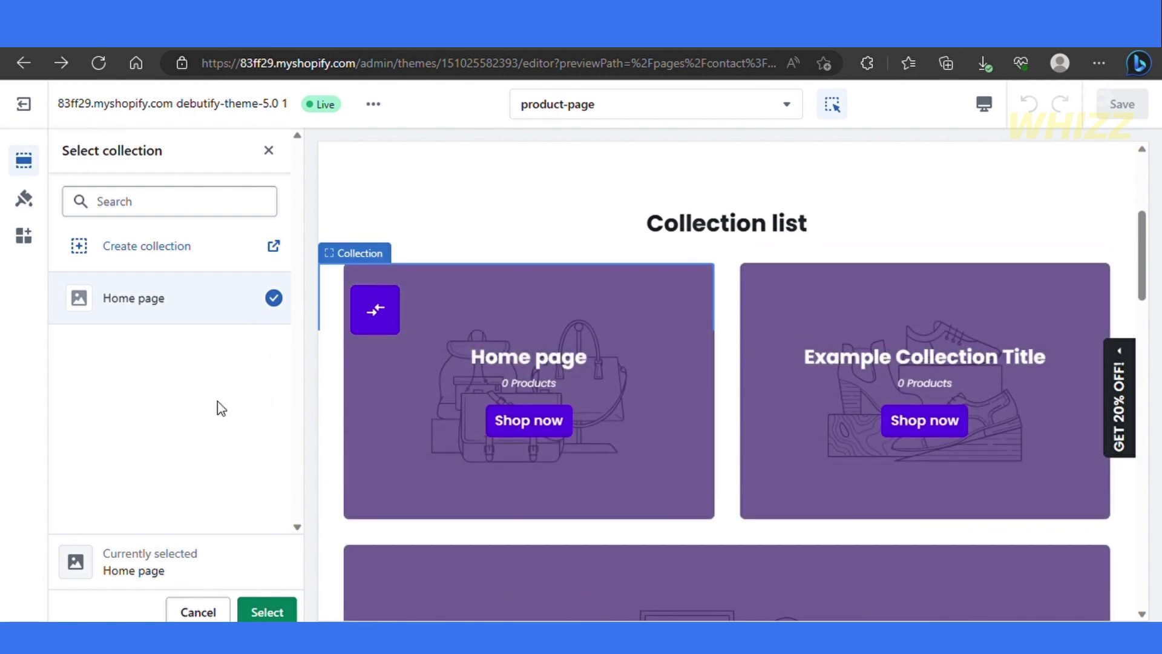
left_click(273, 147)
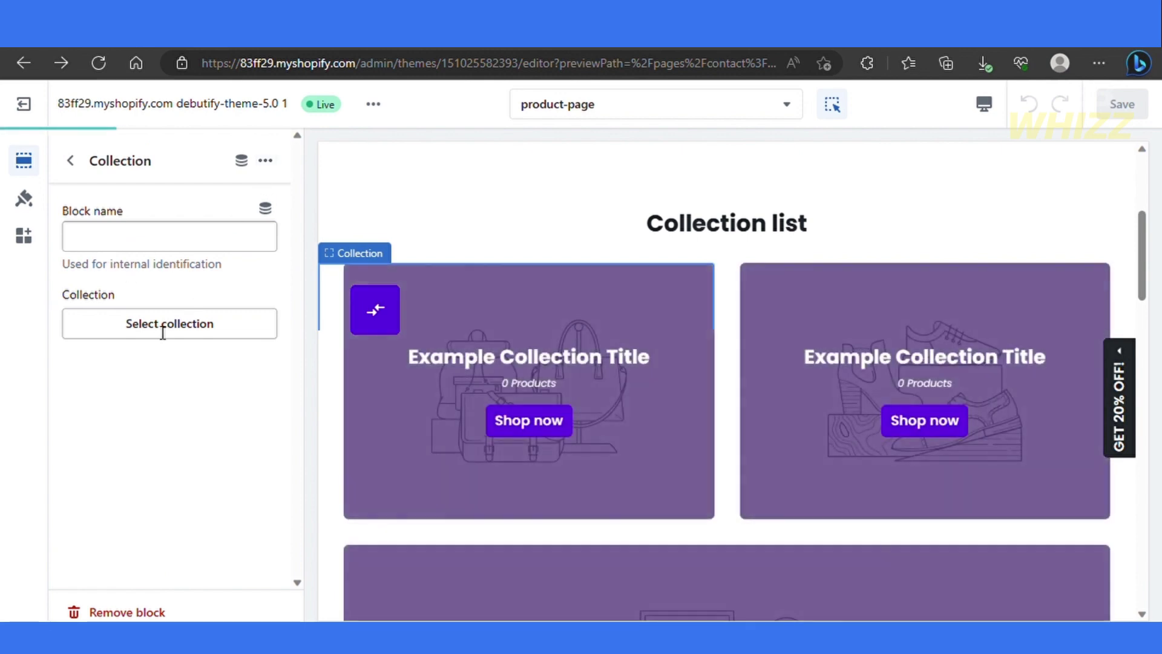
- Assign the Home page collection to the first collection block and return to the template's section list
left_click(162, 327)
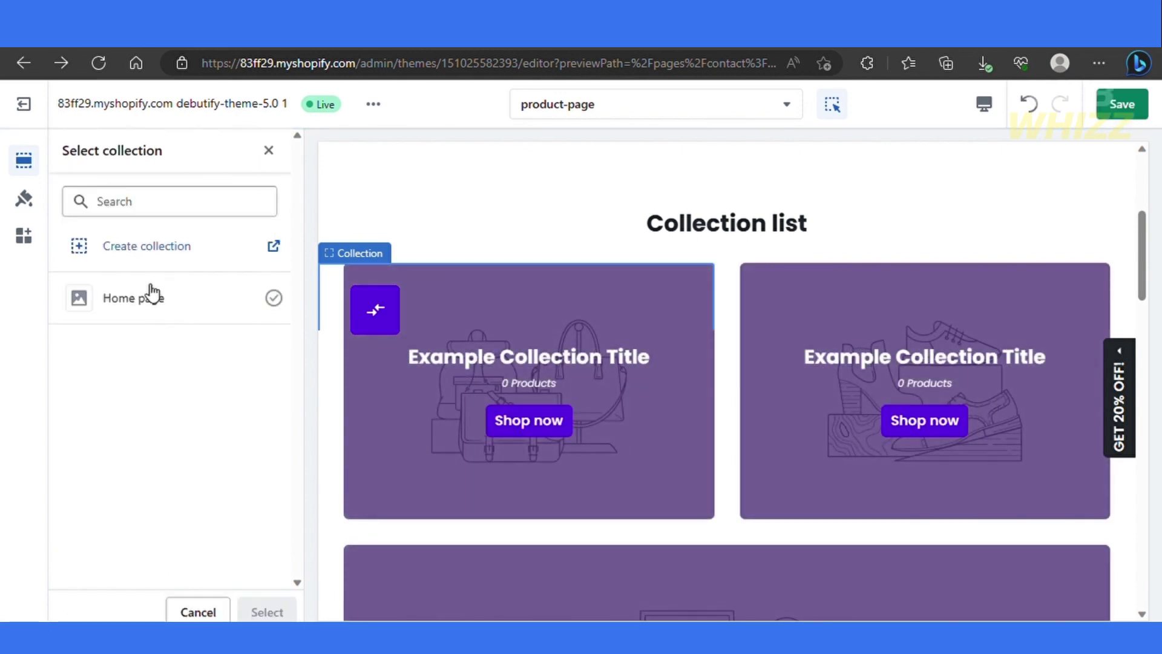
left_click(186, 308)
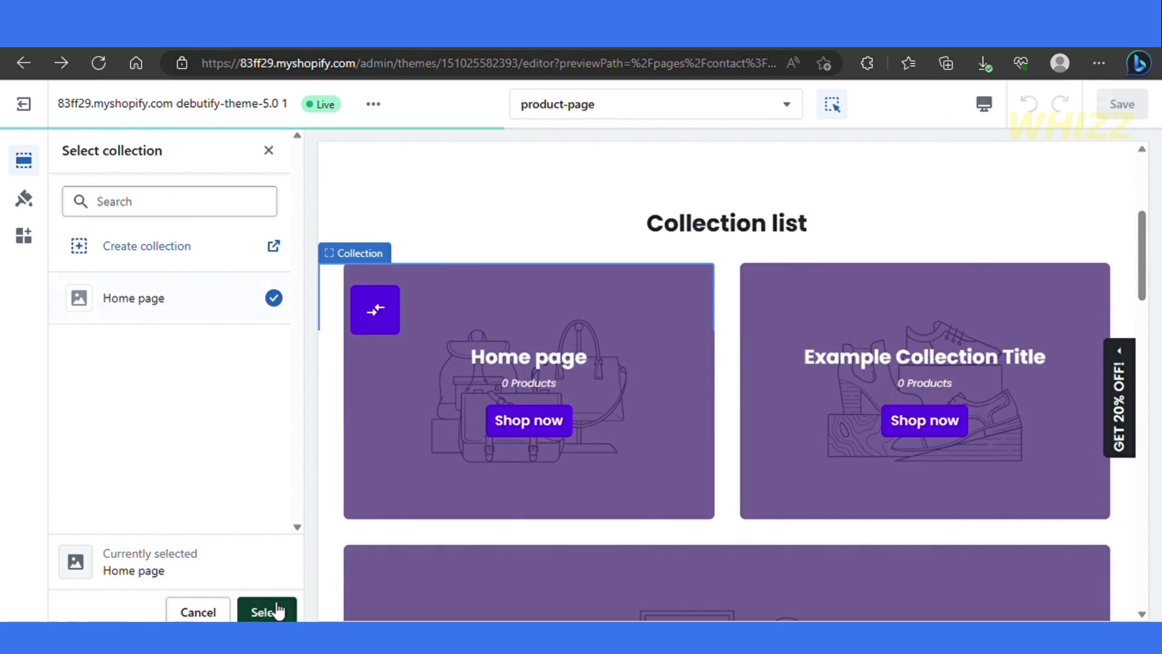
left_click(277, 610)
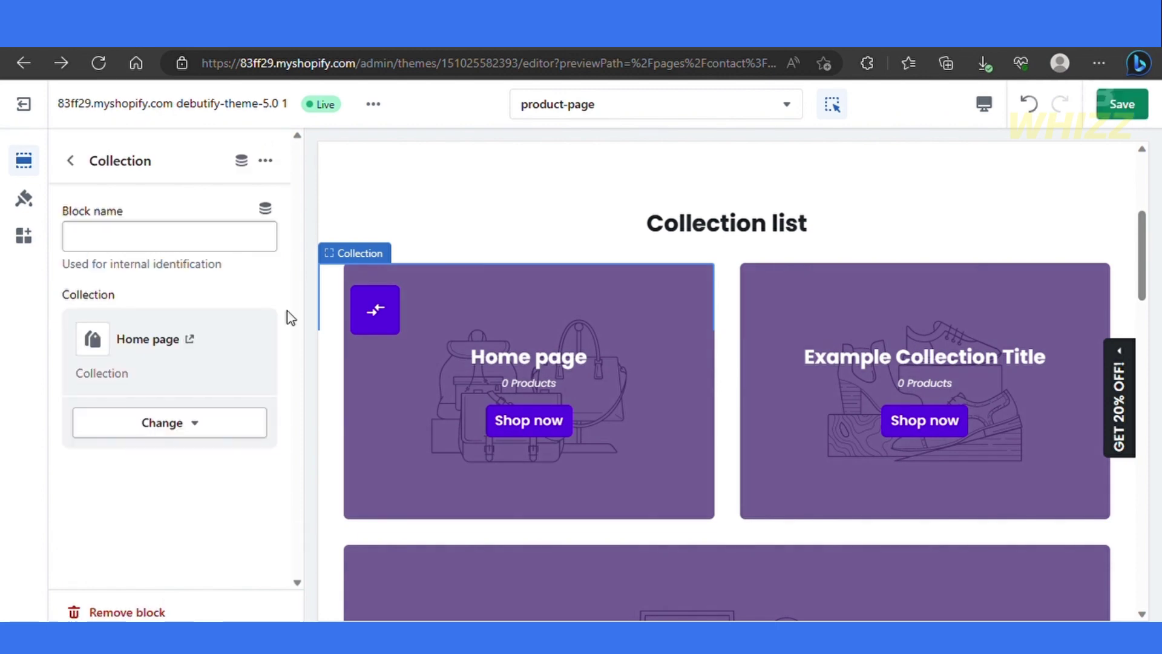
left_click(71, 161)
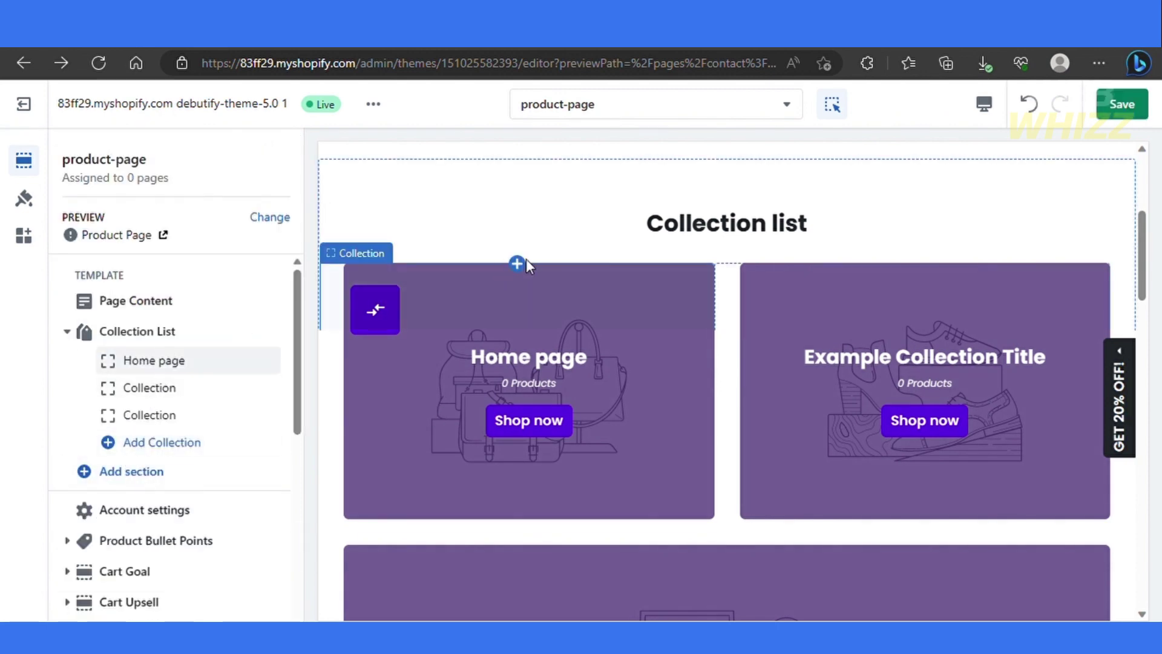
- Look over the Collection List blocks in the preview and the other sections listed for the template
scroll(201, 423, "down", 1)
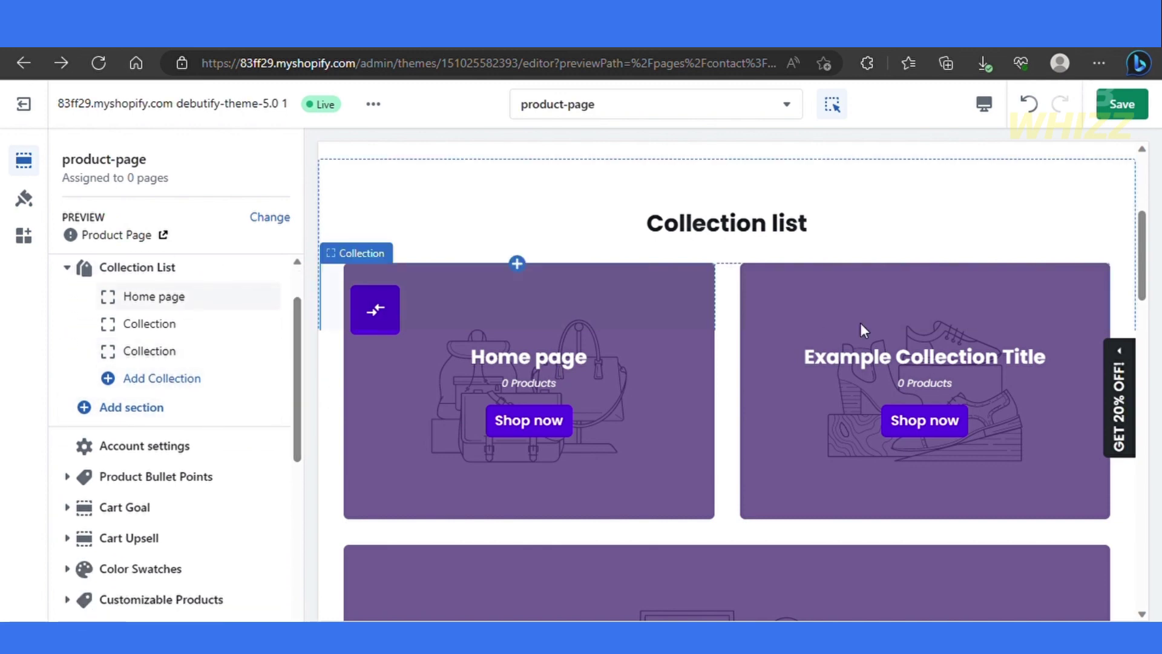
scroll(827, 402, "down", 3)
scroll(833, 429, "up", 1)
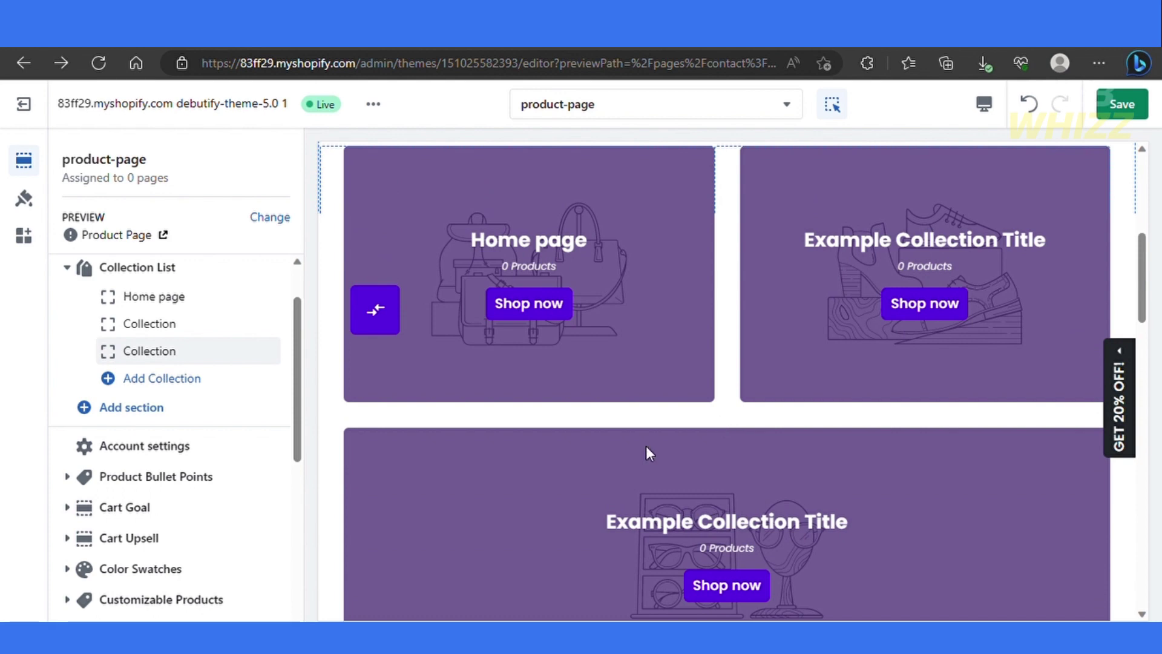
scroll(677, 434, "up", 1)
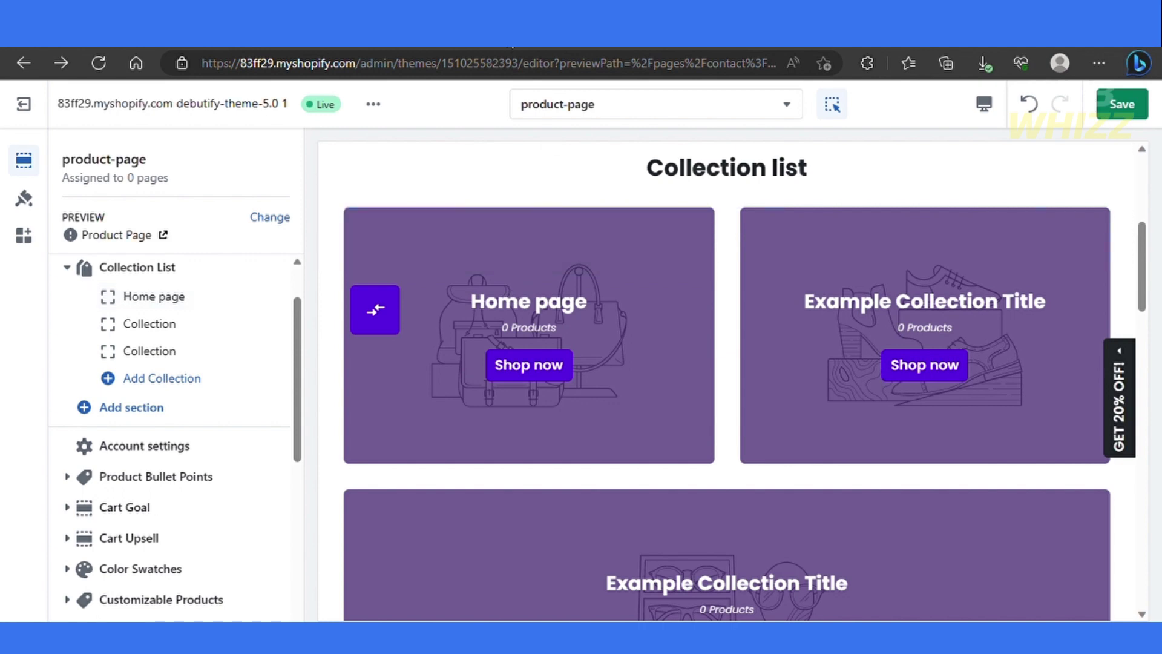
scroll(421, 343, "down", 5)
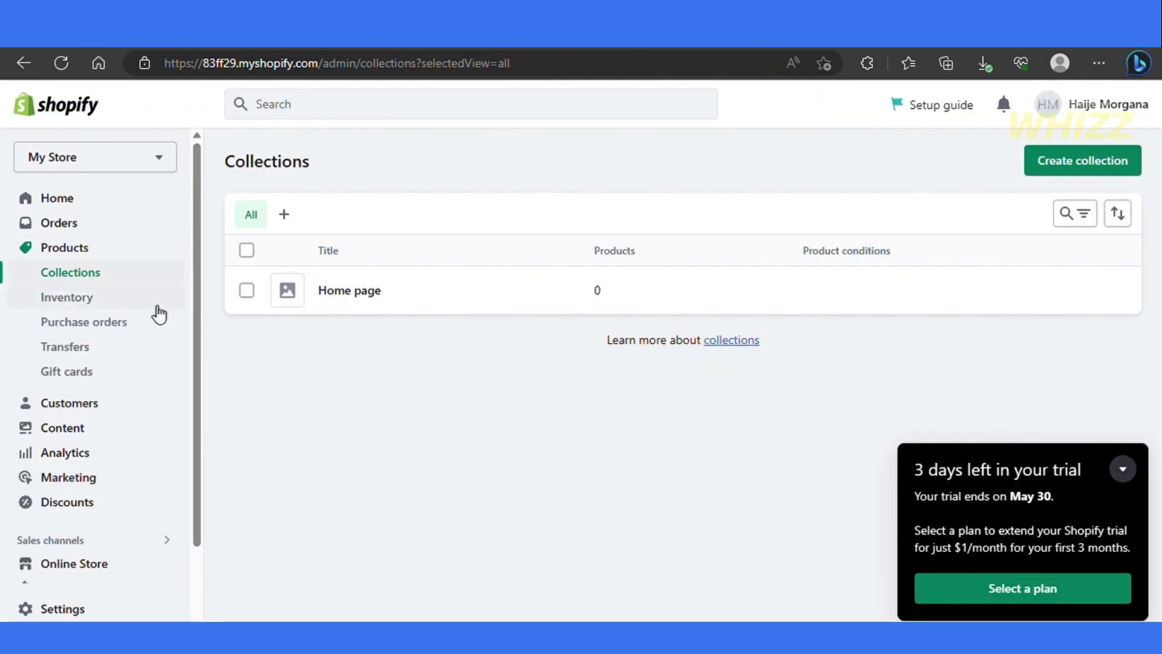
- Open the store admin's product collections and start creating a new collection
left_click(98, 250)
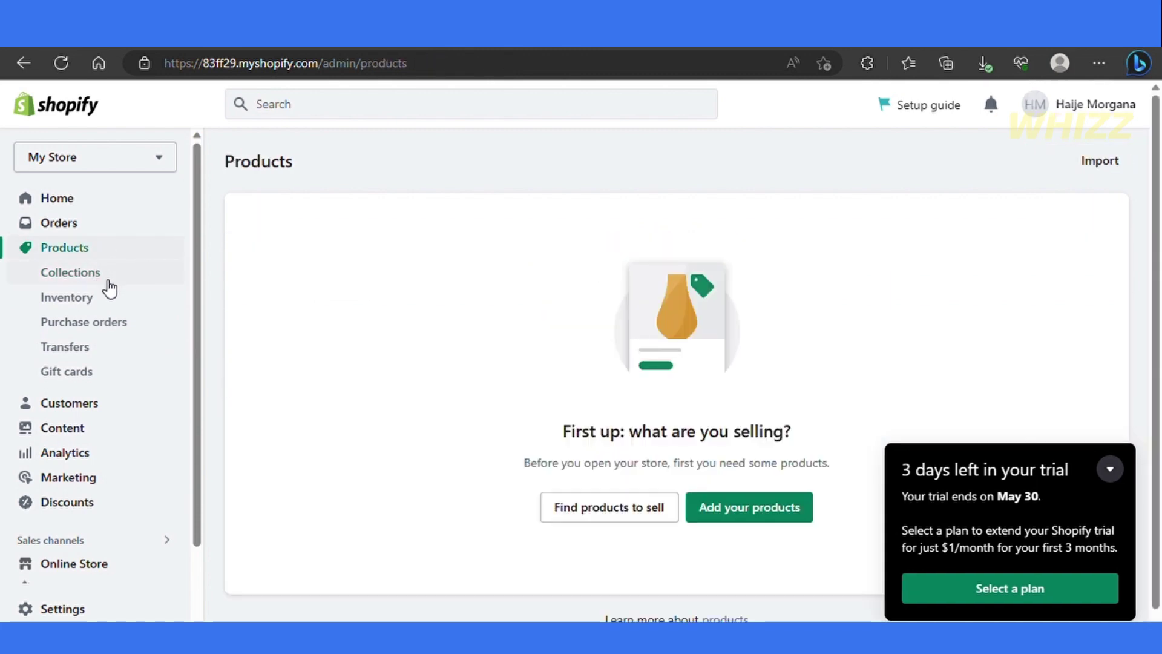
left_click(91, 270)
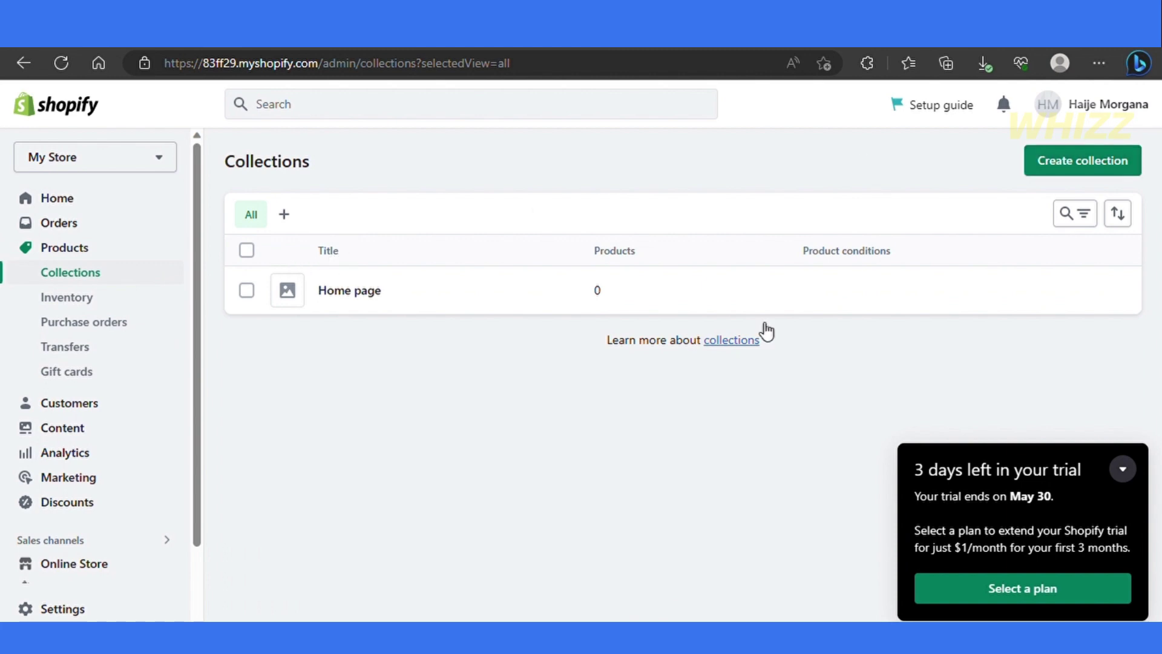
left_click(1093, 162)
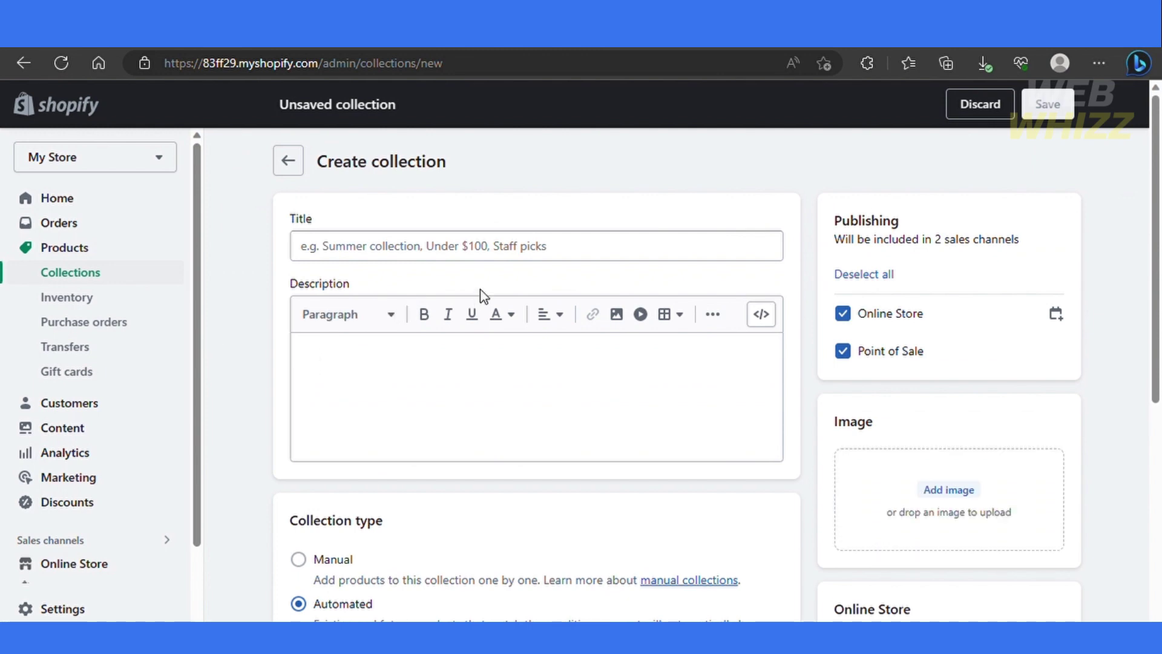
- Examine the new collection form's title, description, collection type, conditions and search engine listing settings
scroll(464, 371, "down", 5)
scroll(462, 371, "down", 2)
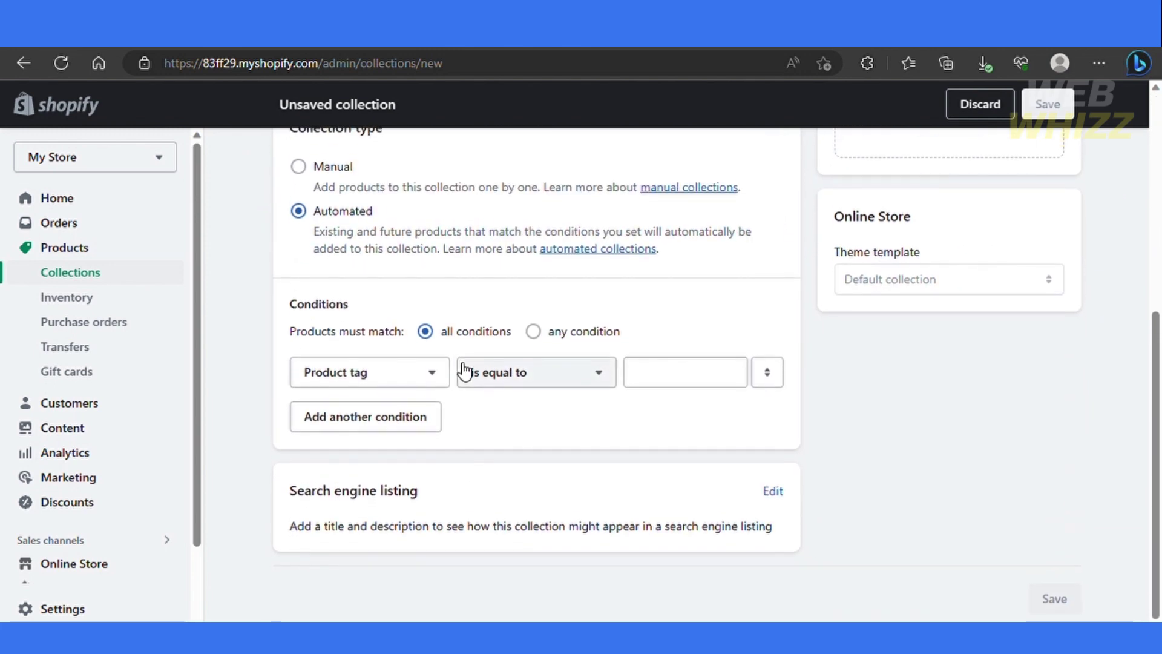
scroll(461, 371, "up", 8)
scroll(461, 371, "down", 1)
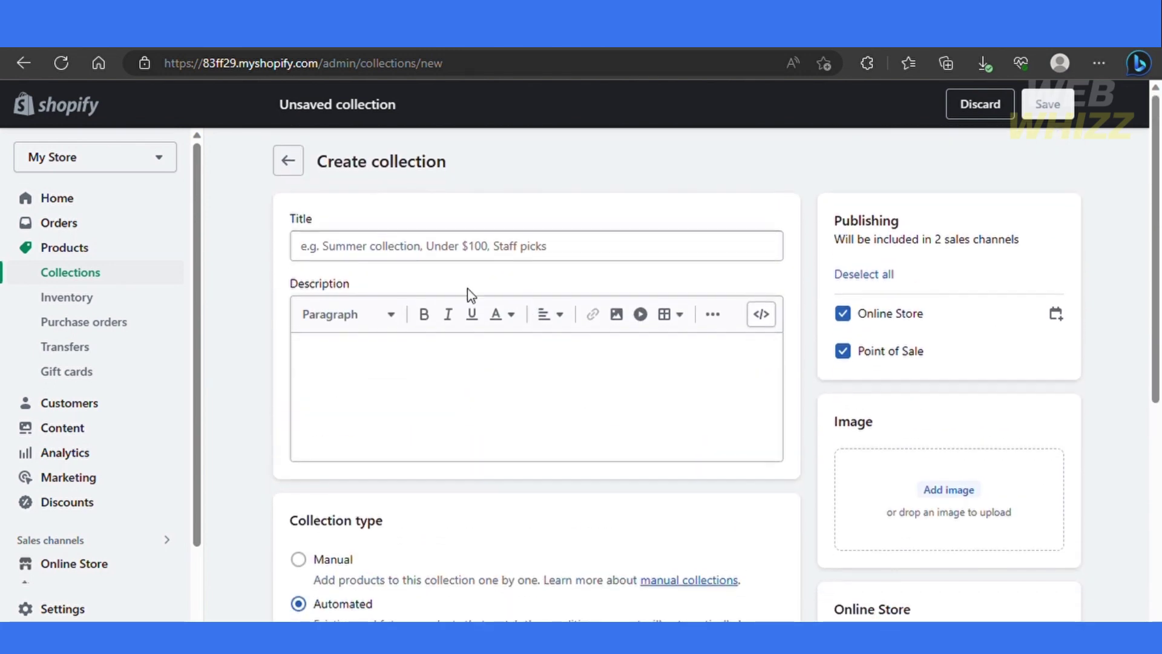
scroll(391, 466, "down", 3)
scroll(390, 466, "down", 2)
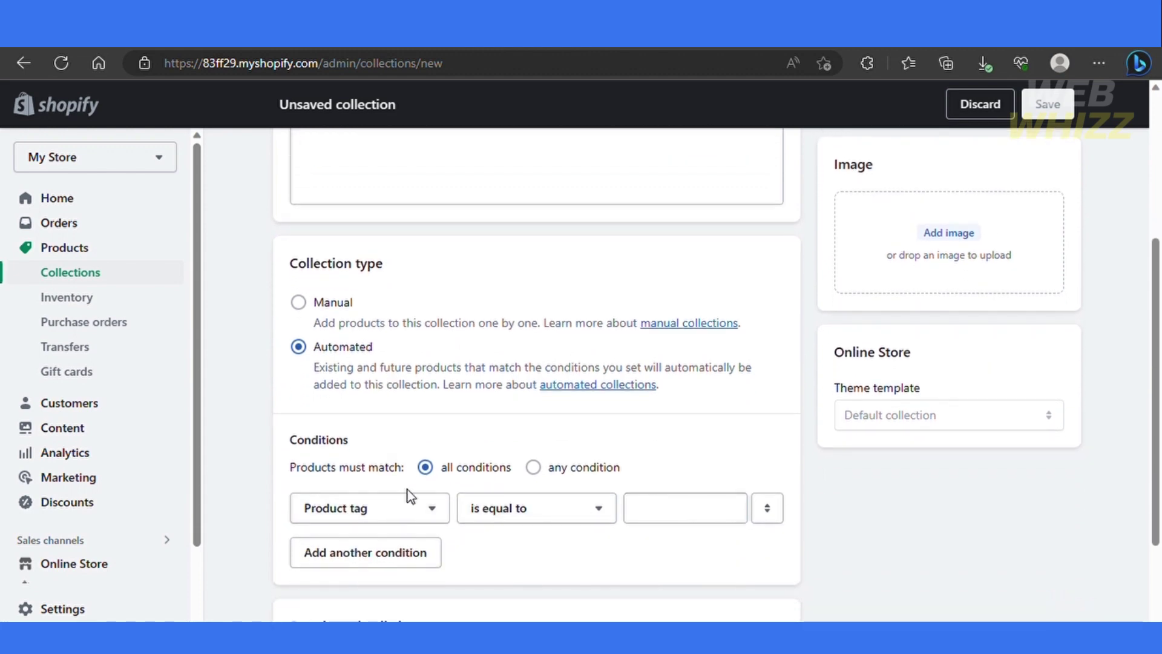
scroll(407, 544, "down", 1)
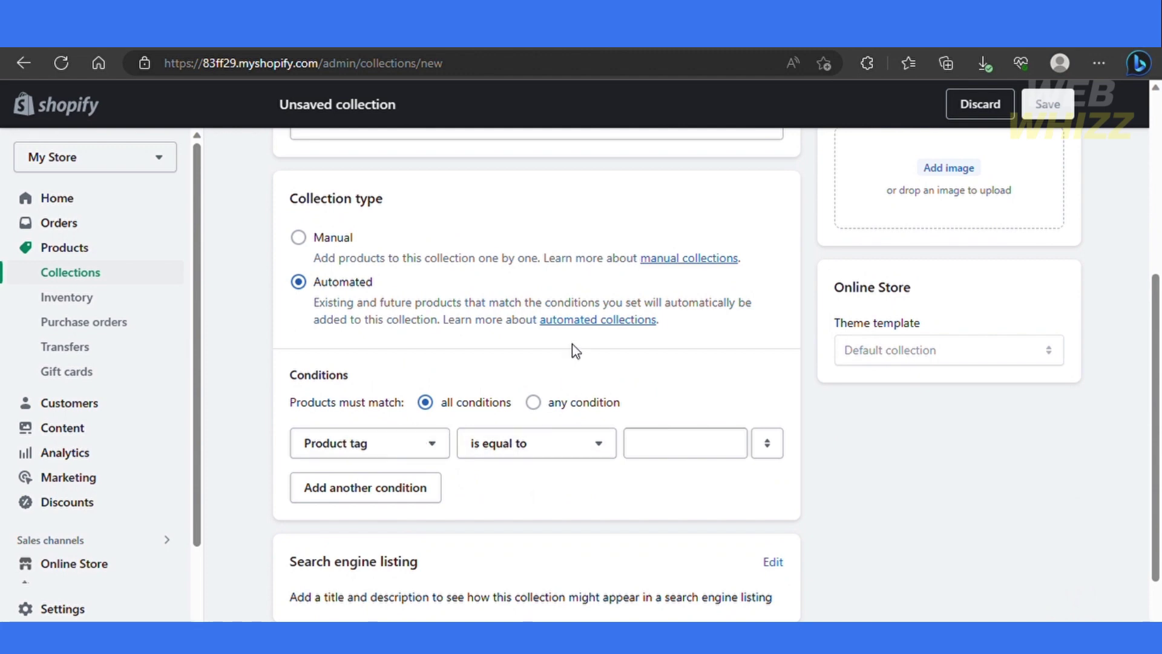
- Review the new collection form again, including the attribute choices for the product condition, the collection types and the search engine listing
scroll(575, 351, "up", 3)
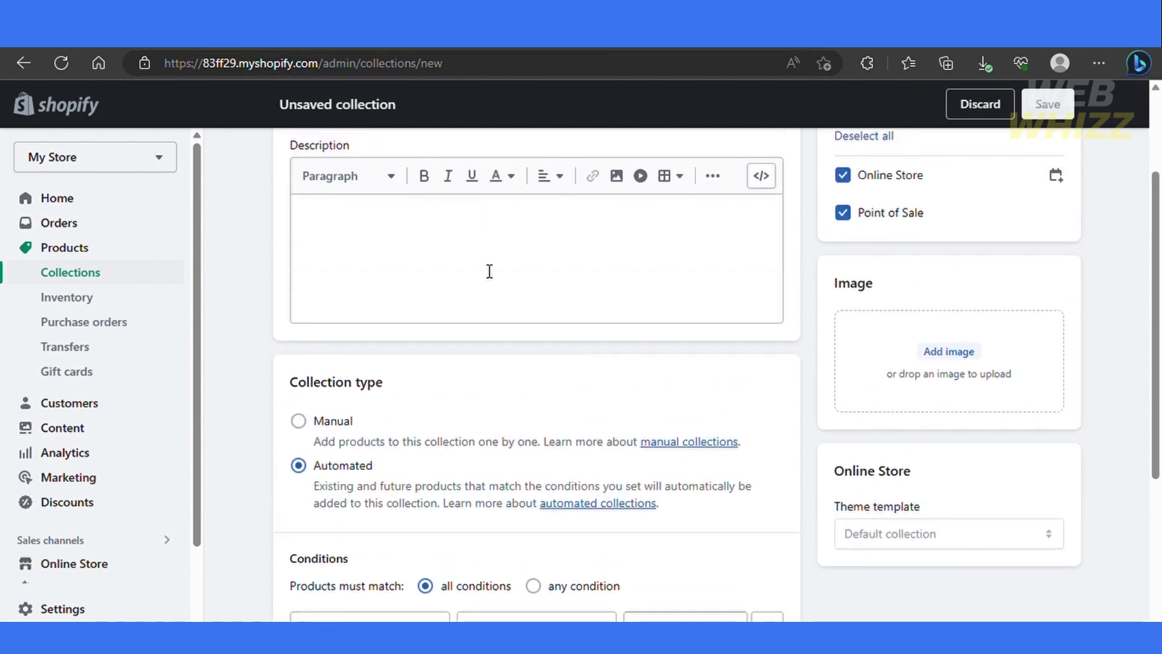
scroll(490, 271, "up", 2)
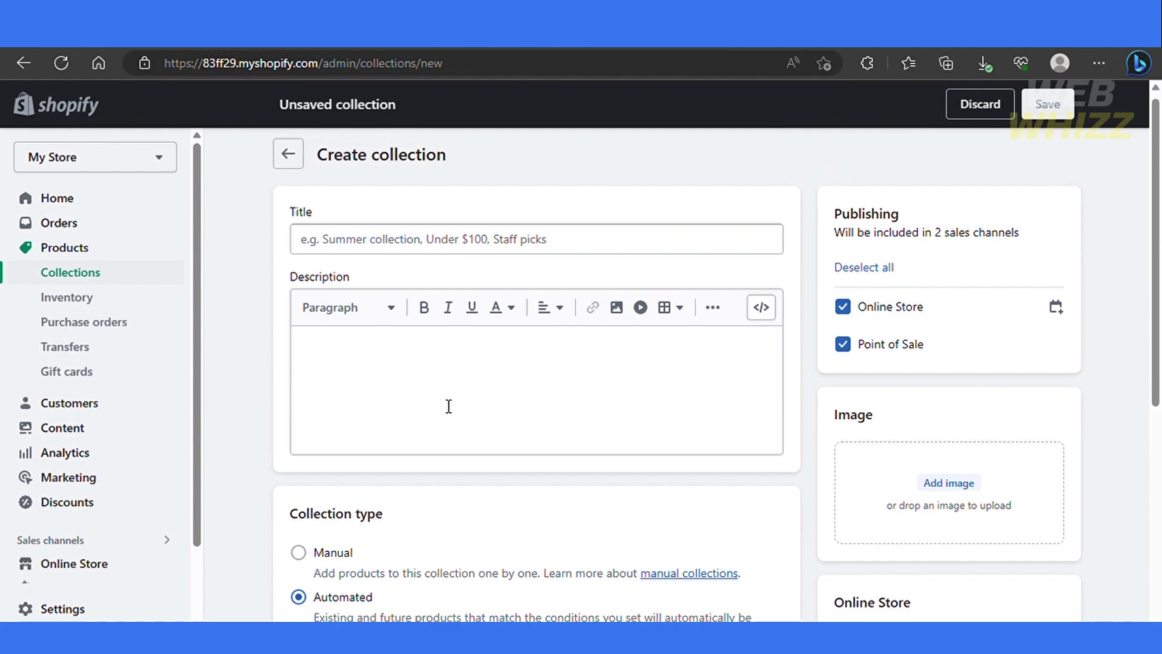
scroll(448, 406, "down", 5)
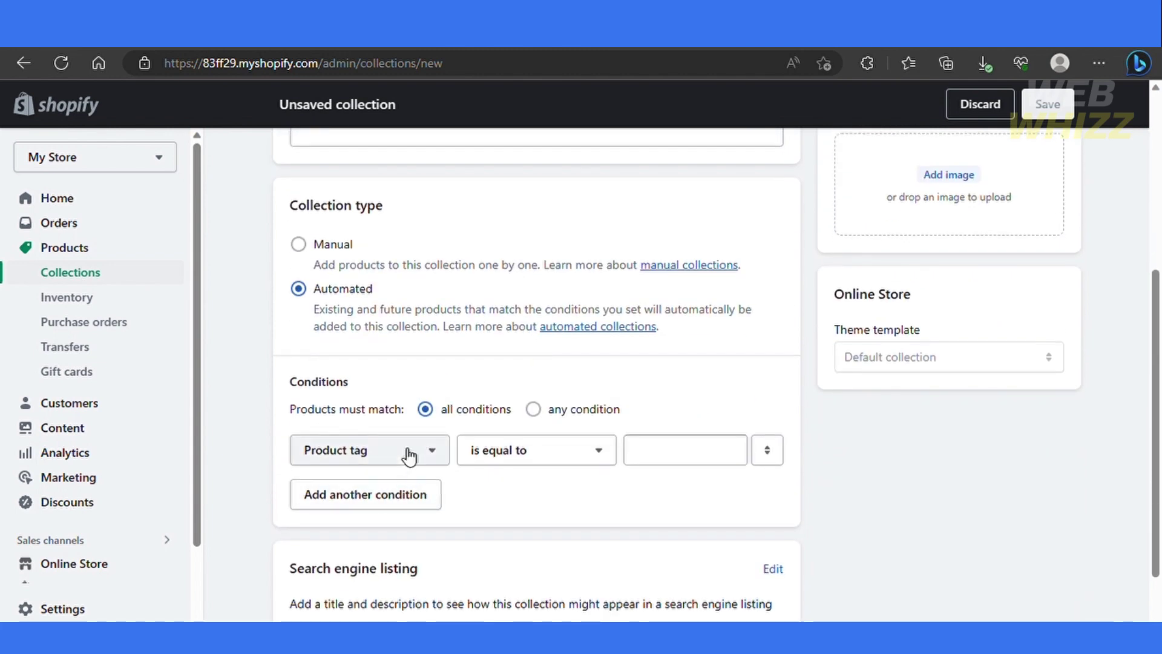
left_click(409, 455)
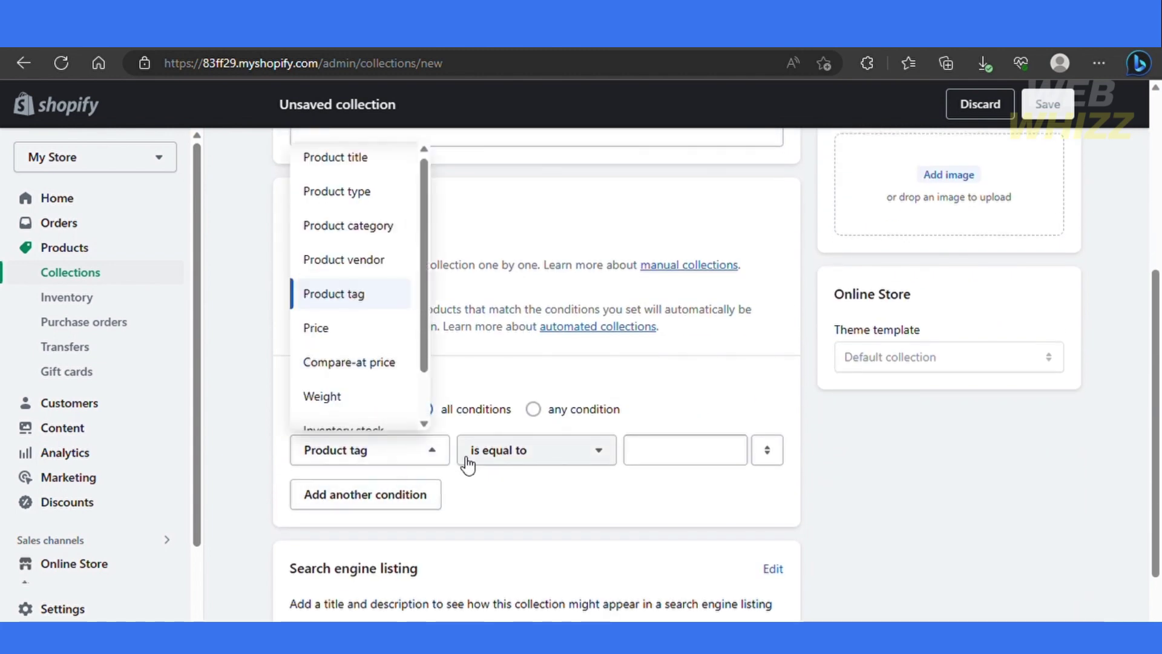
left_click(492, 516)
scroll(539, 461, "down", 1)
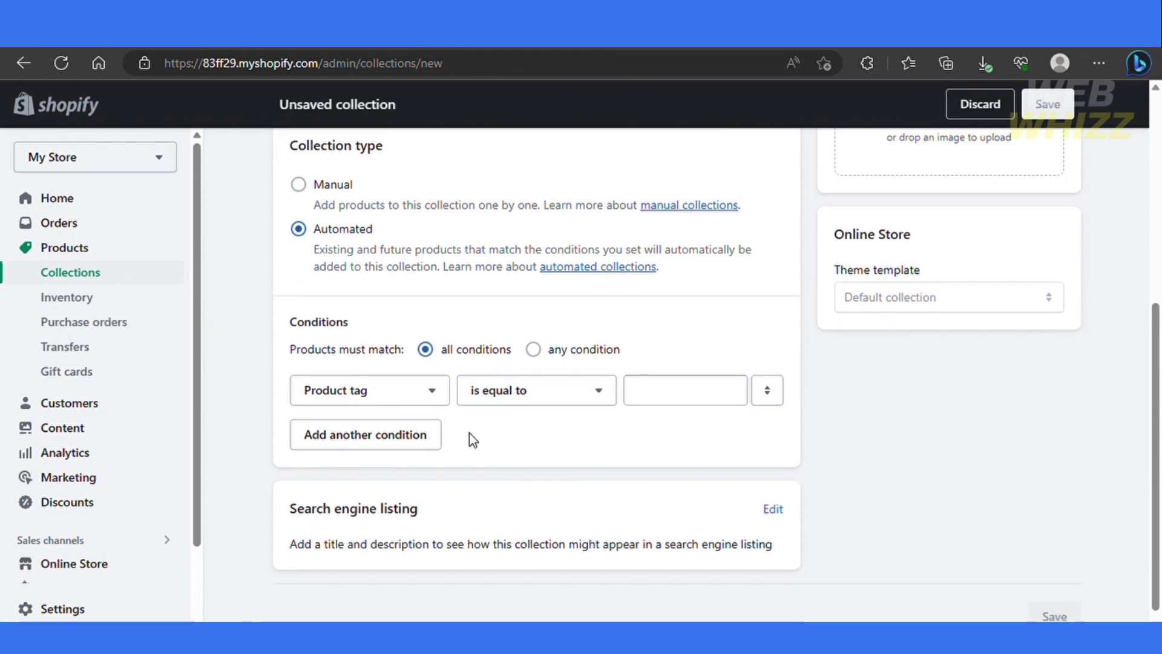
scroll(409, 442, "down", 1)
scroll(409, 442, "up", 2)
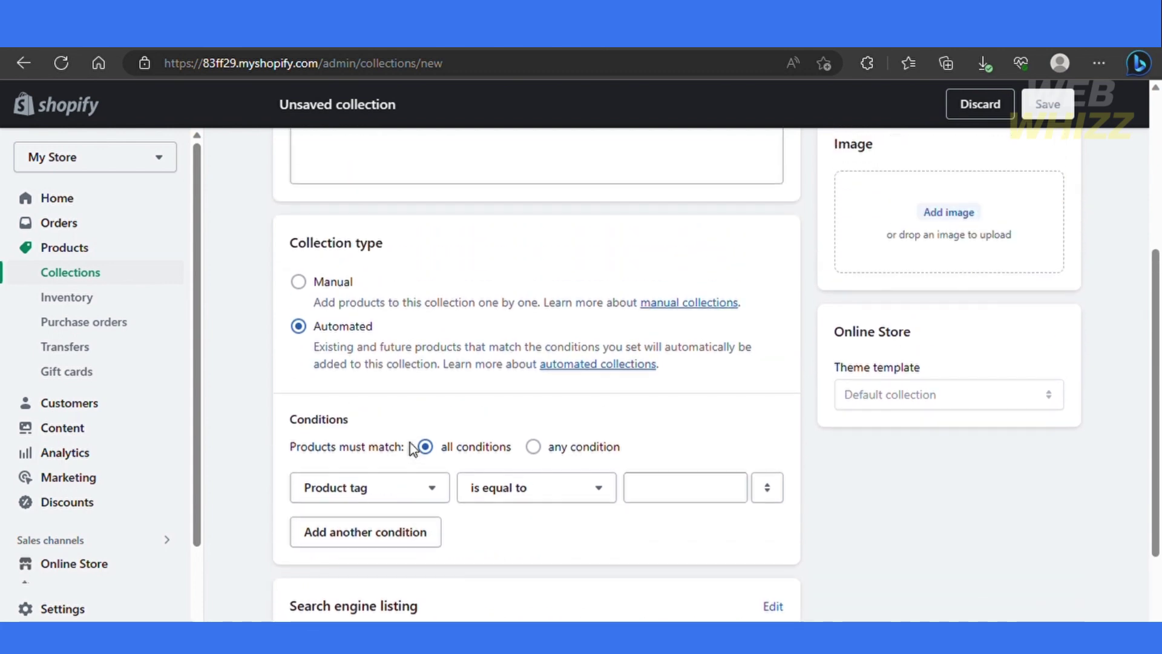
scroll(434, 306, "up", 5)
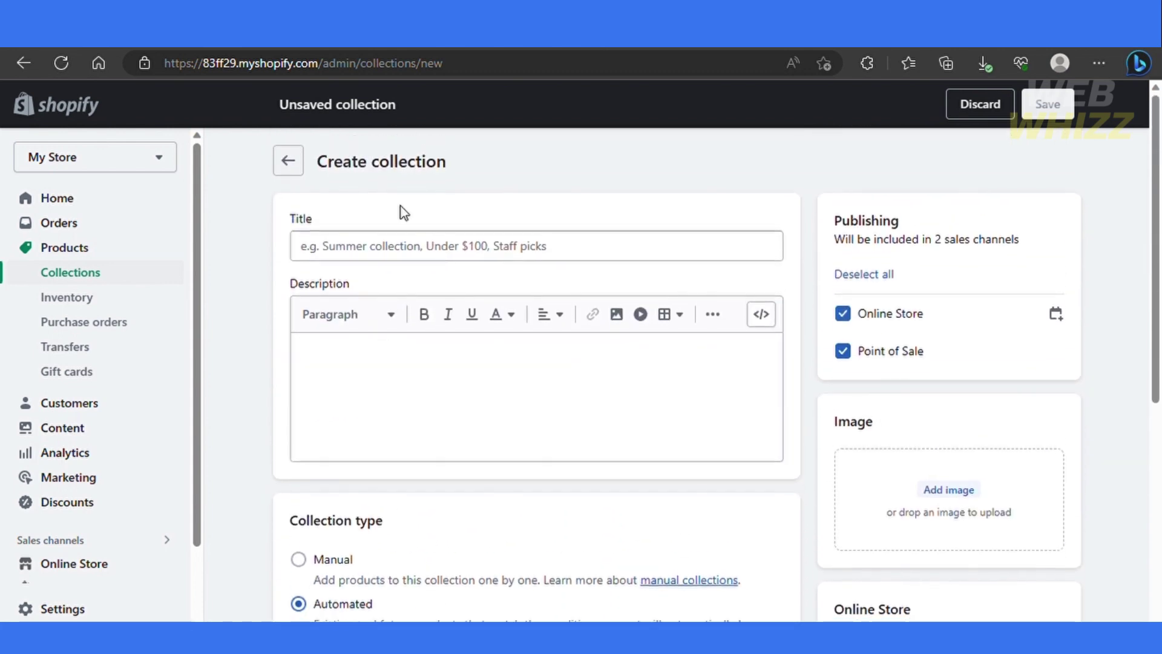
scroll(390, 361, "down", 4)
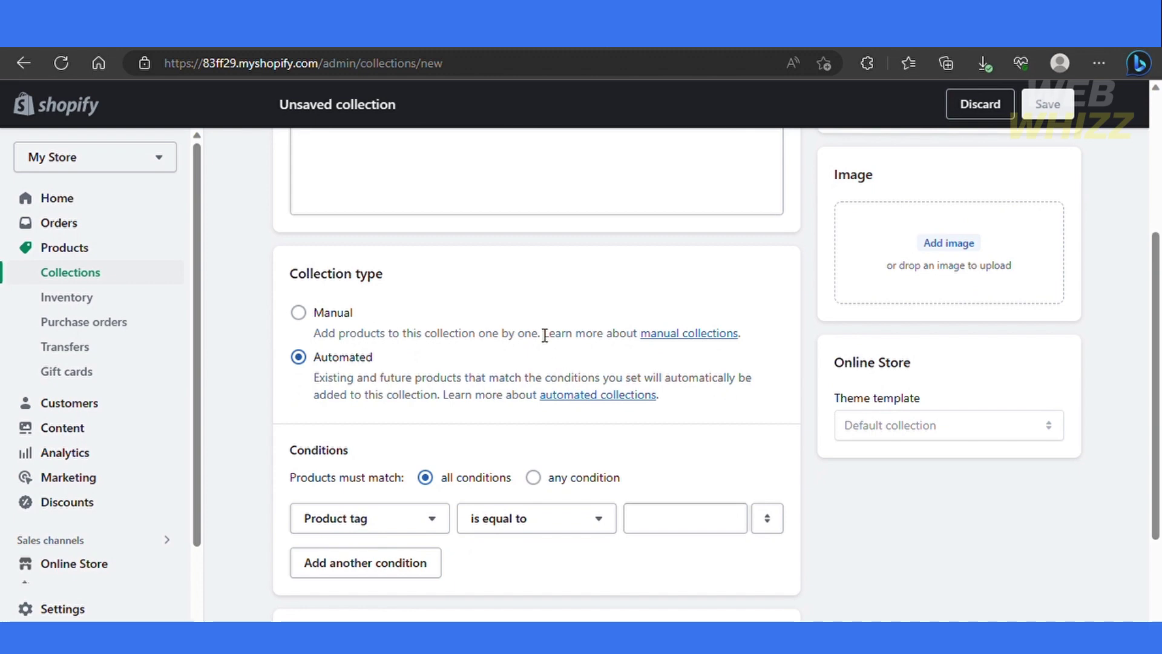
scroll(484, 402, "down", 3)
scroll(586, 501, "up", 7)
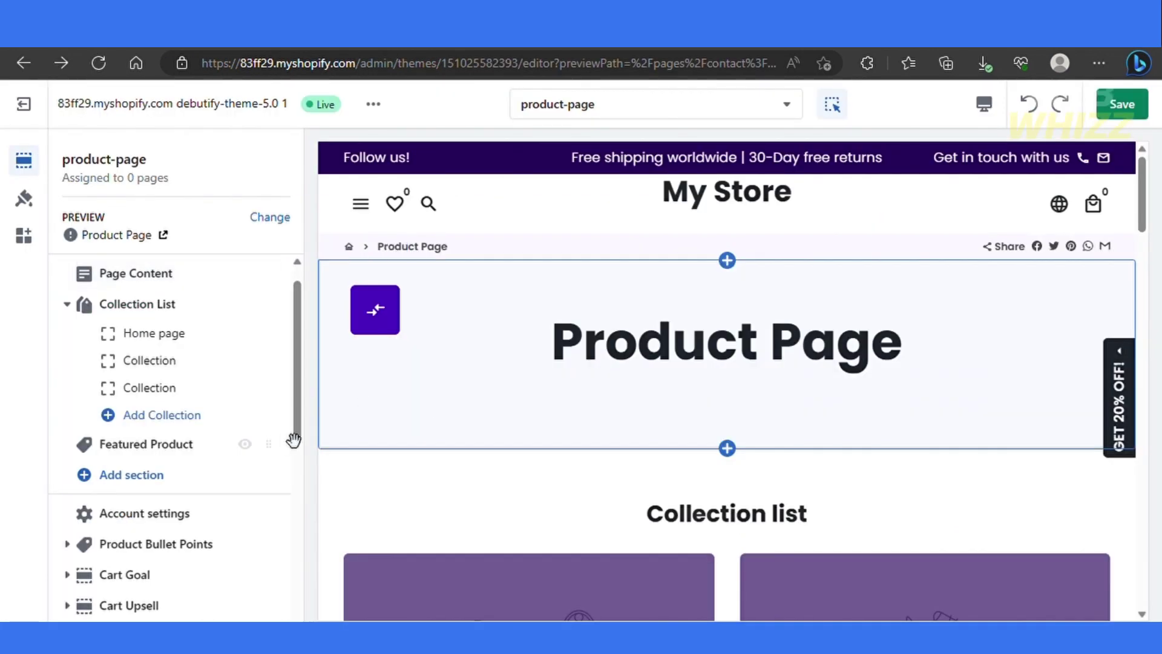
- Add another Featured Product section to the product-page template
scroll(507, 428, "down", 9)
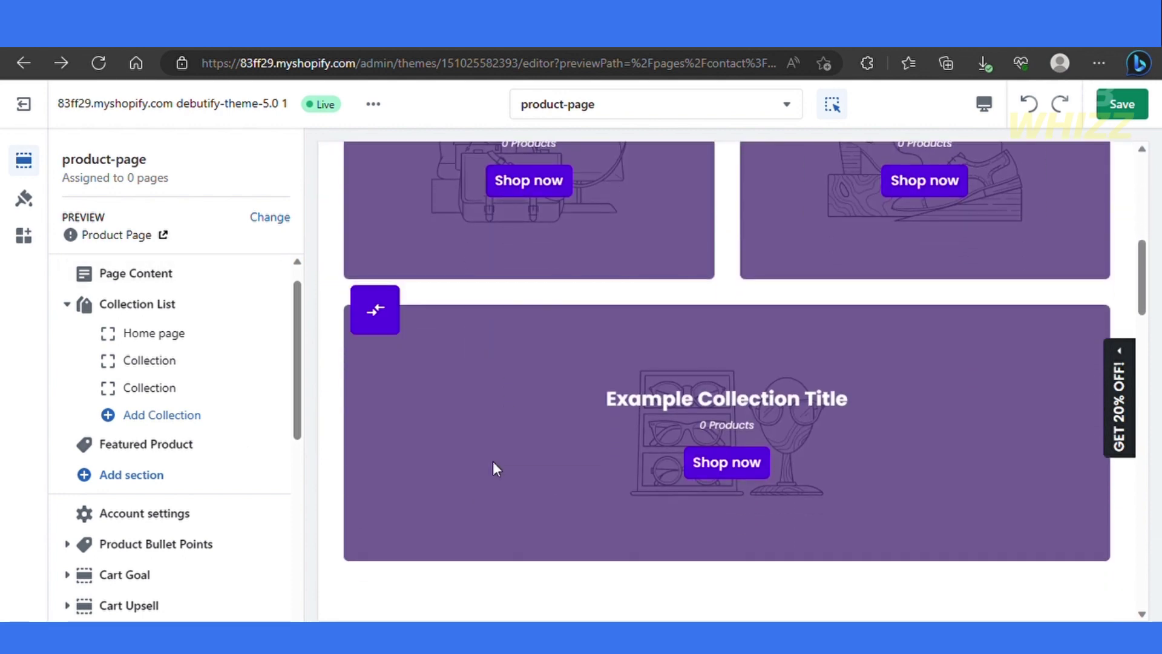
scroll(492, 466, "down", 5)
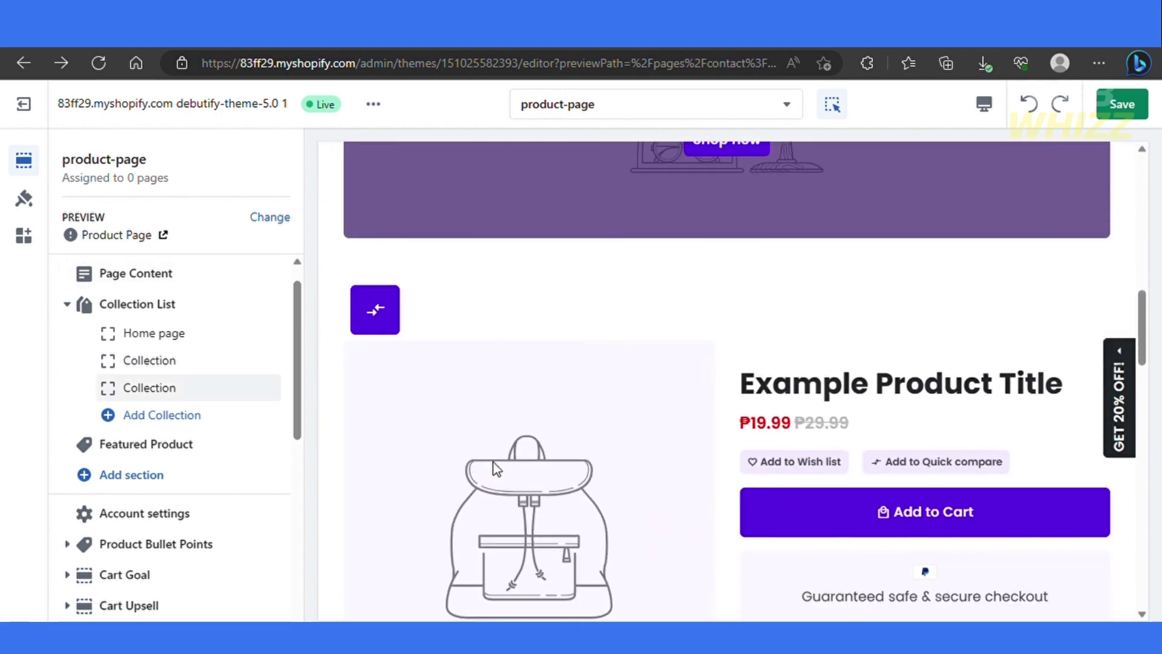
scroll(496, 472, "up", 5)
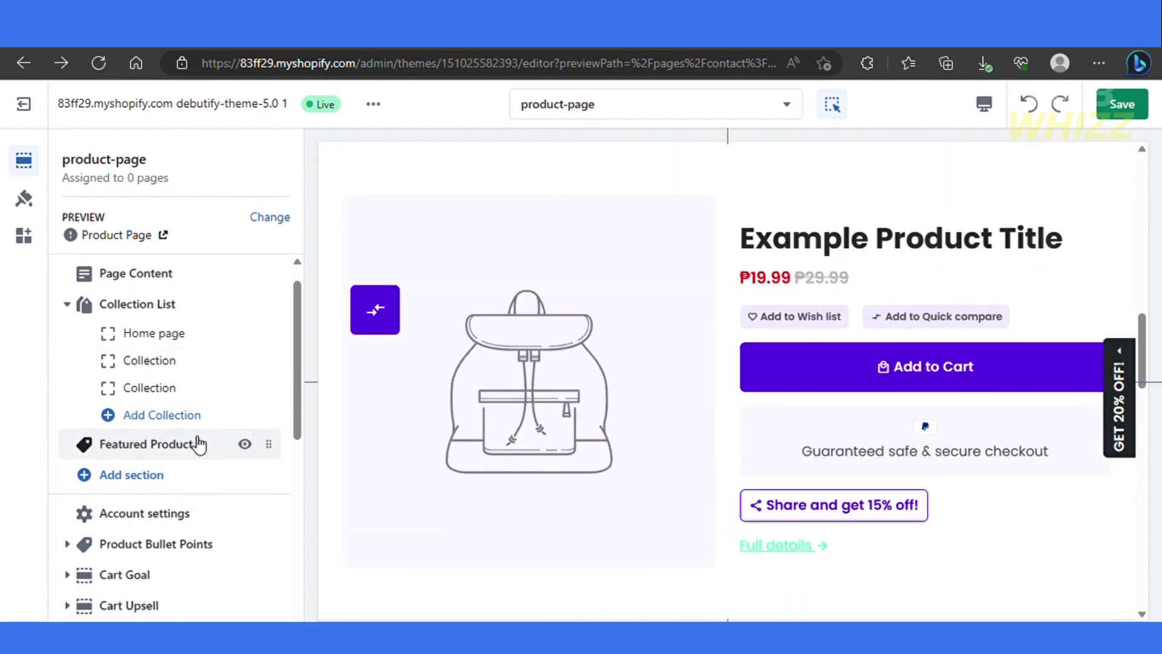
left_click(168, 482)
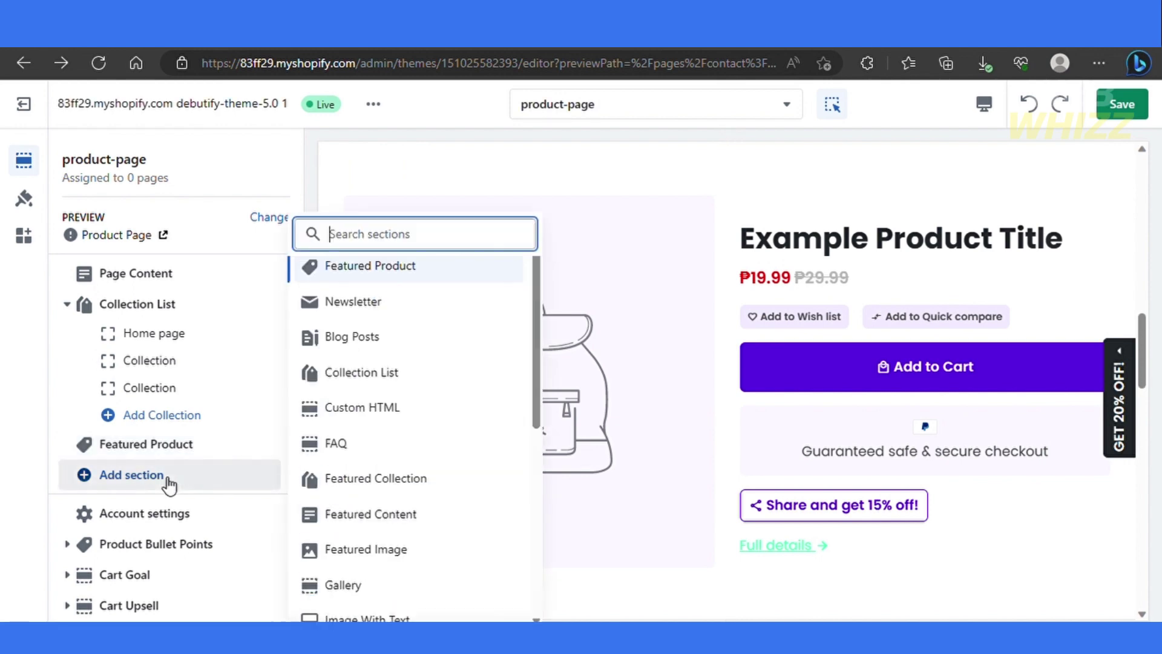
left_click(373, 271)
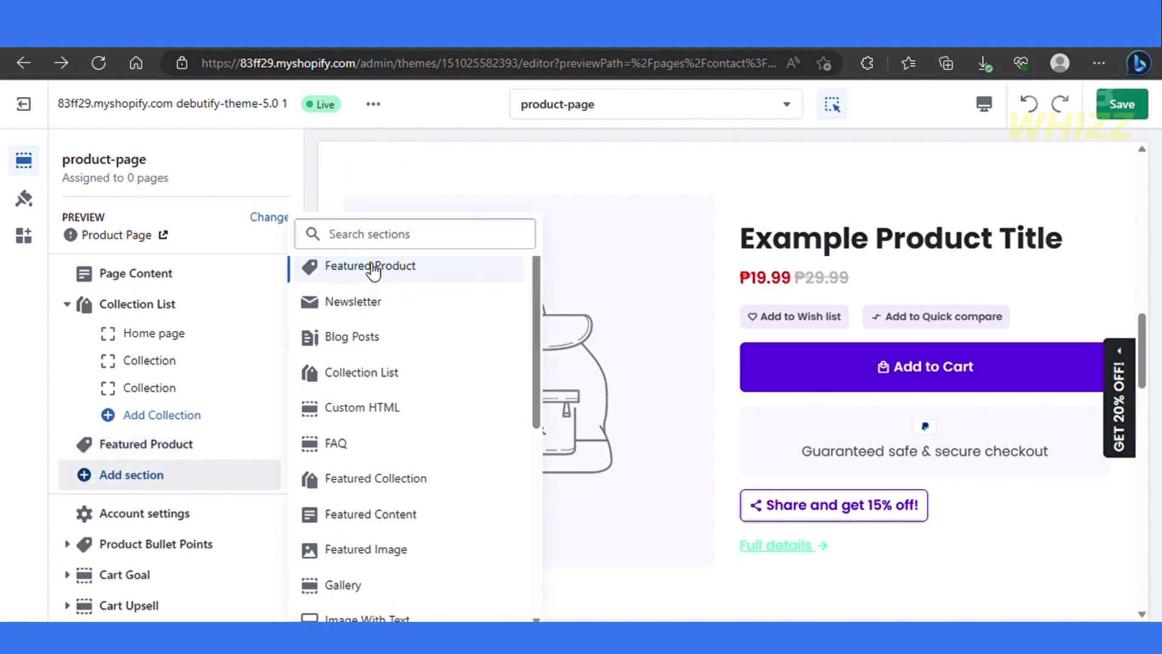
left_click(373, 271)
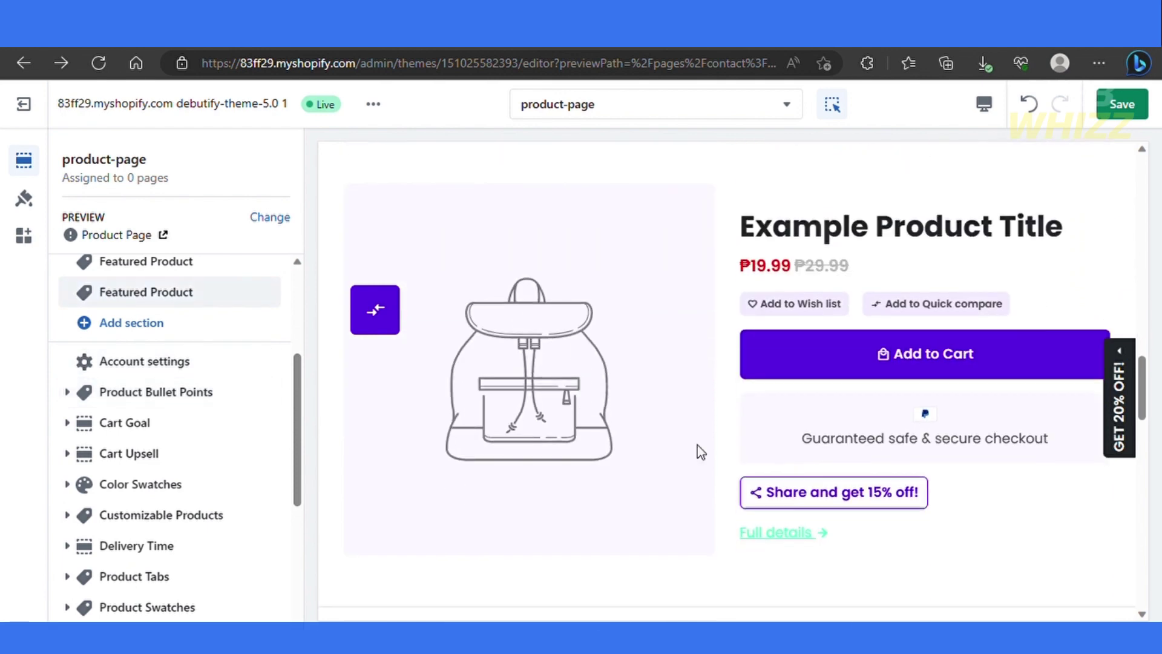
scroll(764, 321, "up", 3)
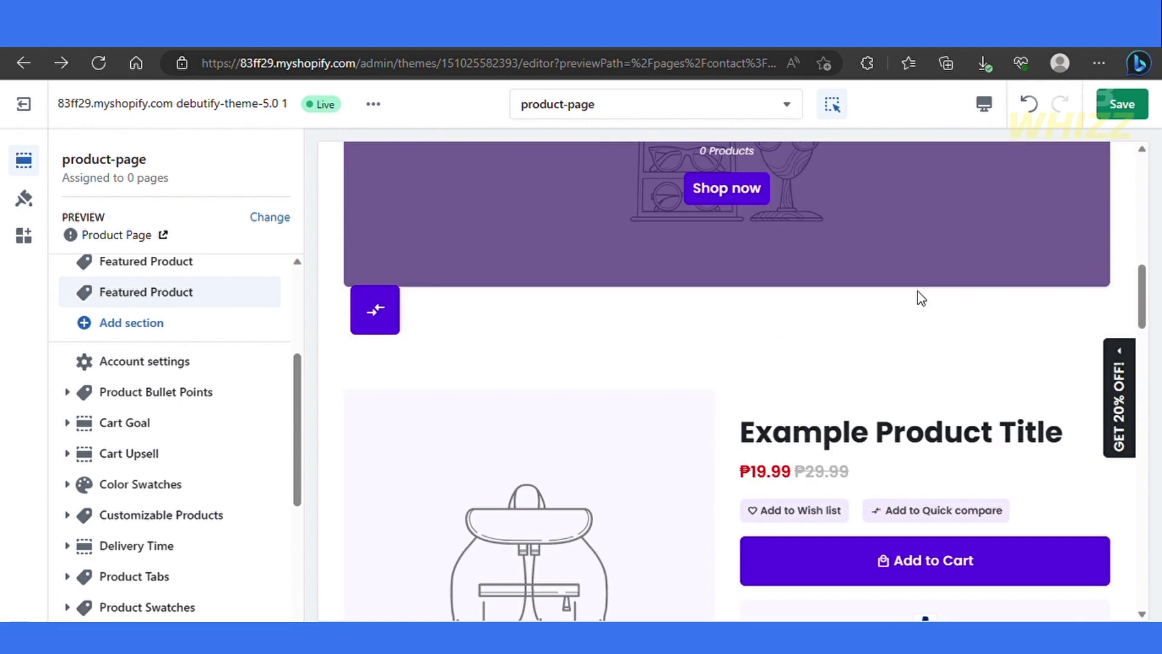
left_click(1144, 115)
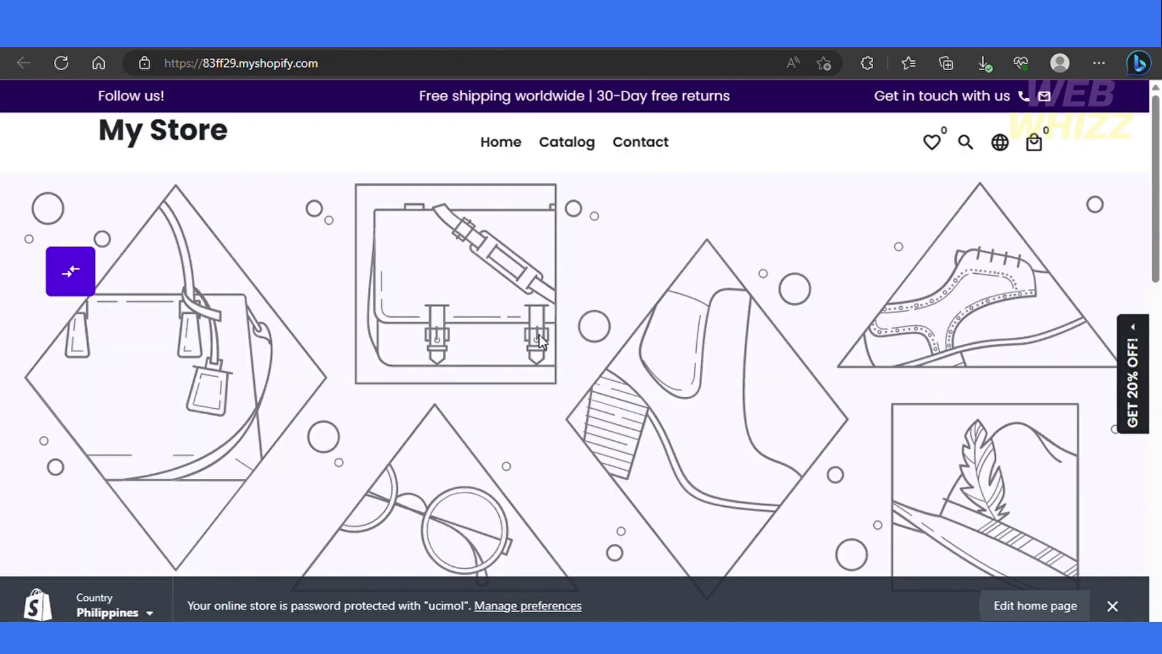
- Look over the storefront's home page and its Catalog page down to the Instagram and guarantee sections
scroll(541, 341, "down", 7)
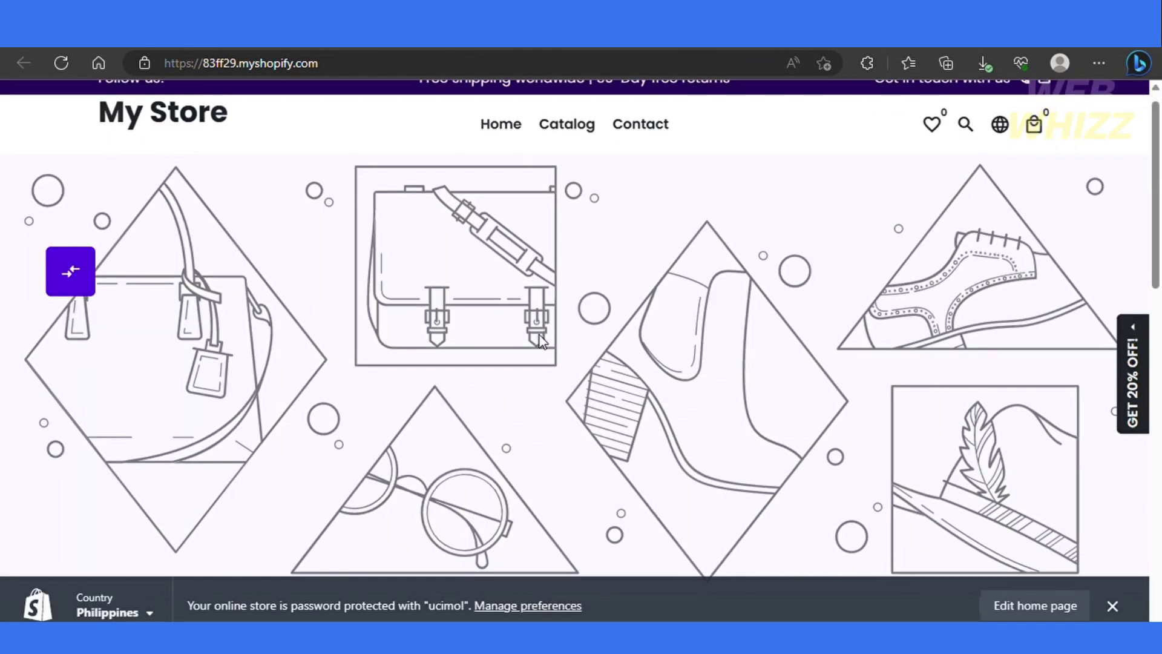
scroll(539, 335, "up", 10)
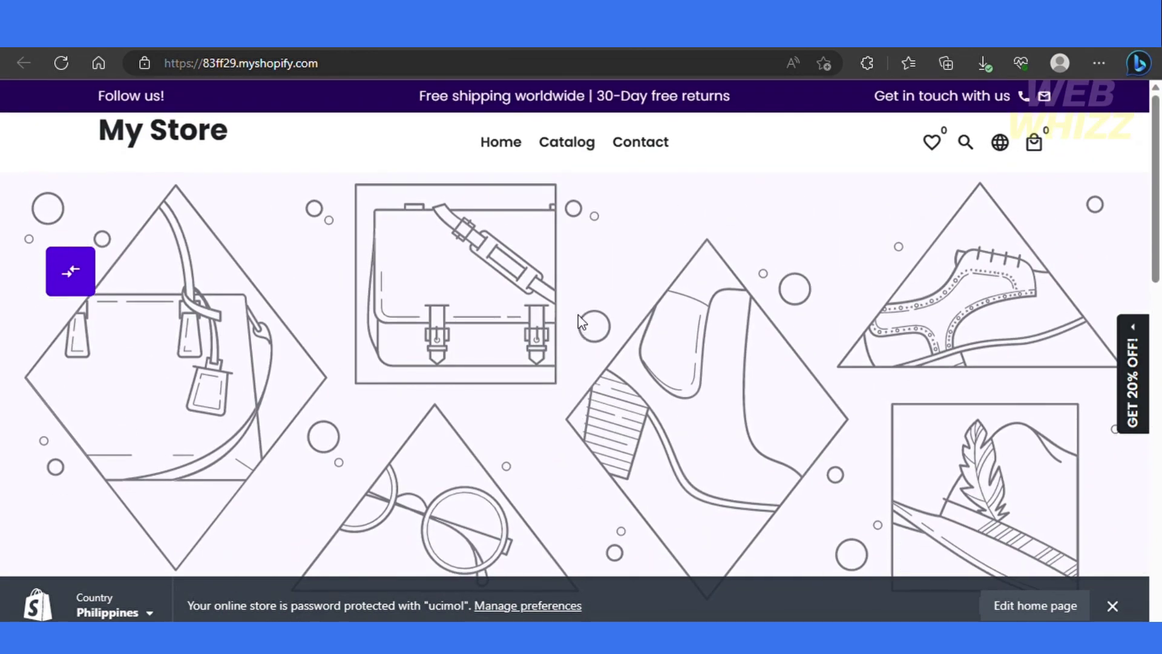
left_click(583, 150)
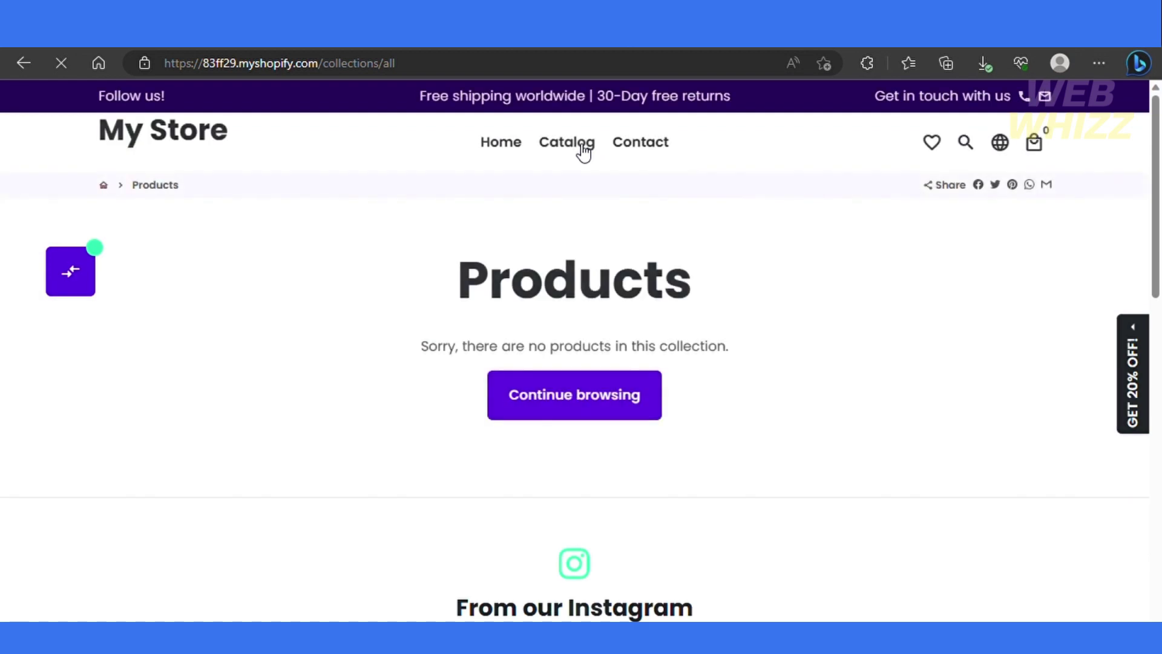
scroll(559, 286, "down", 3)
scroll(557, 286, "up", 3)
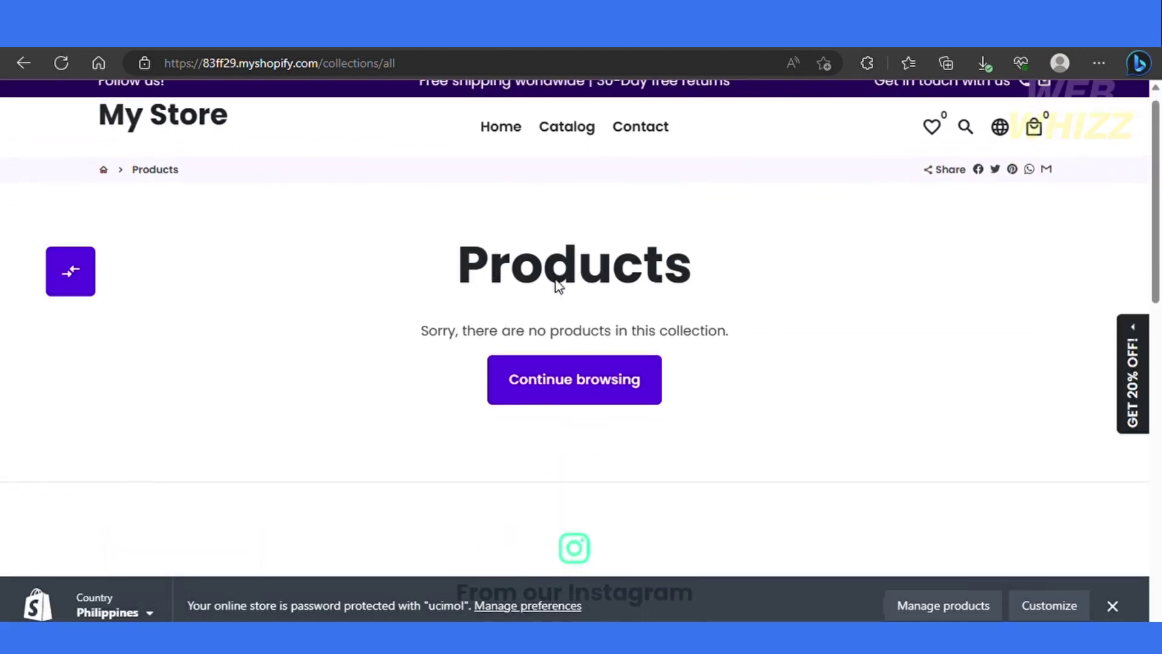
scroll(585, 316, "down", 5)
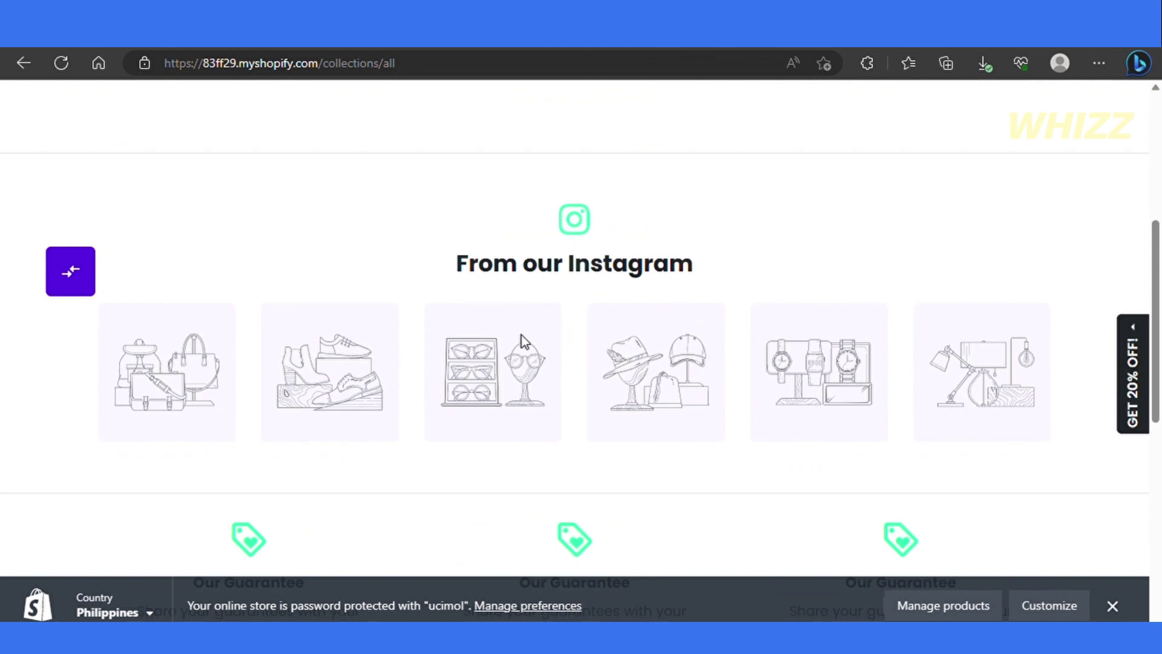
scroll(522, 340, "up", 5)
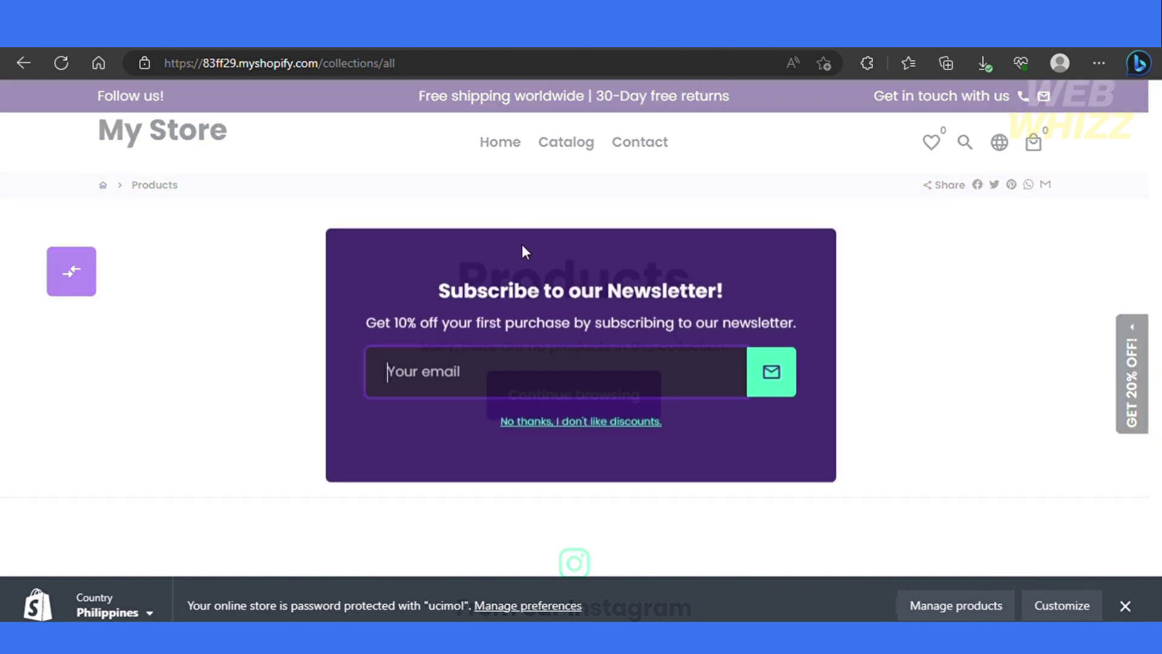
- Return to the theme editor, examine the block types offered for the Header section, and close the list without adding one
left_click(463, 58)
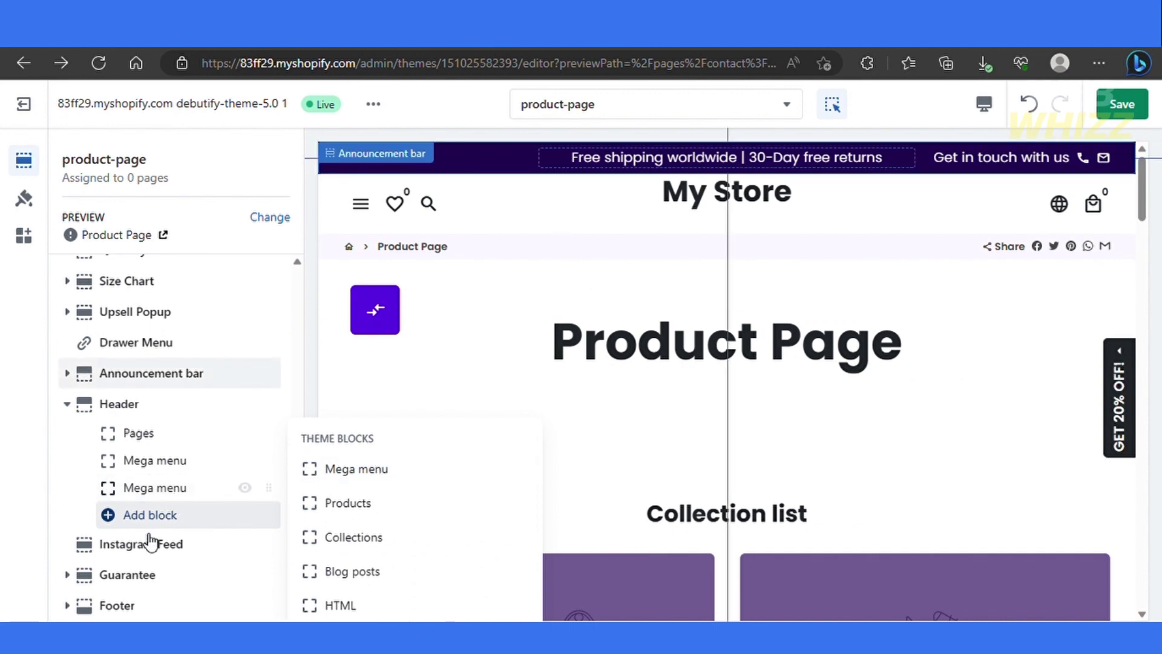
scroll(169, 497, "up", 3)
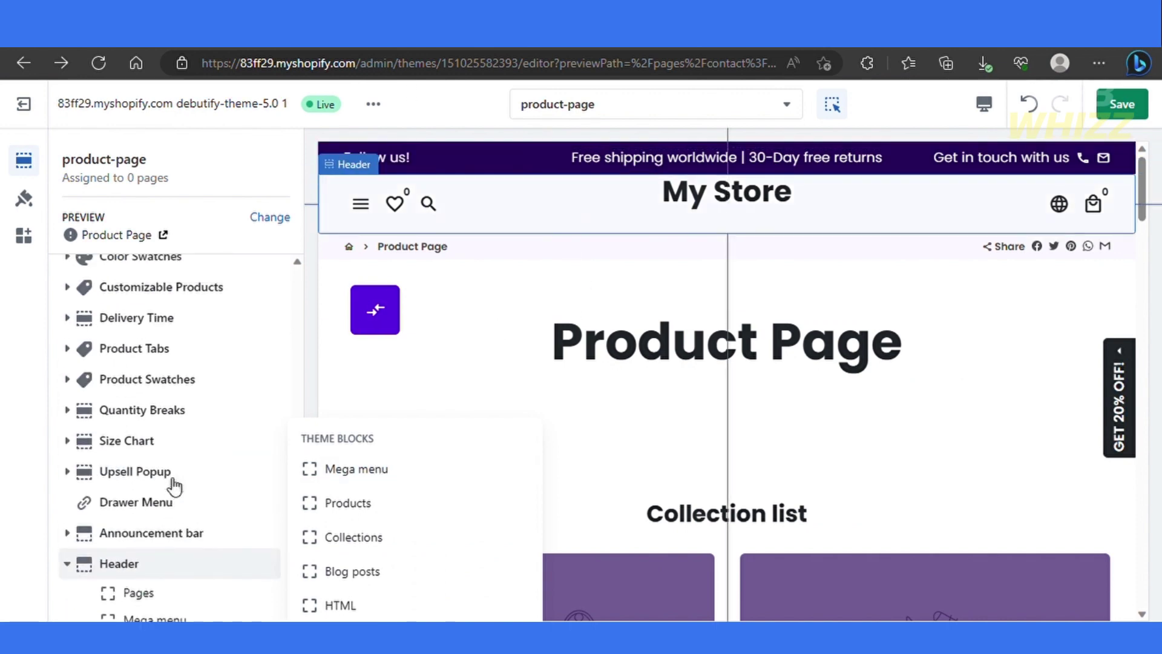
scroll(171, 482, "down", 3)
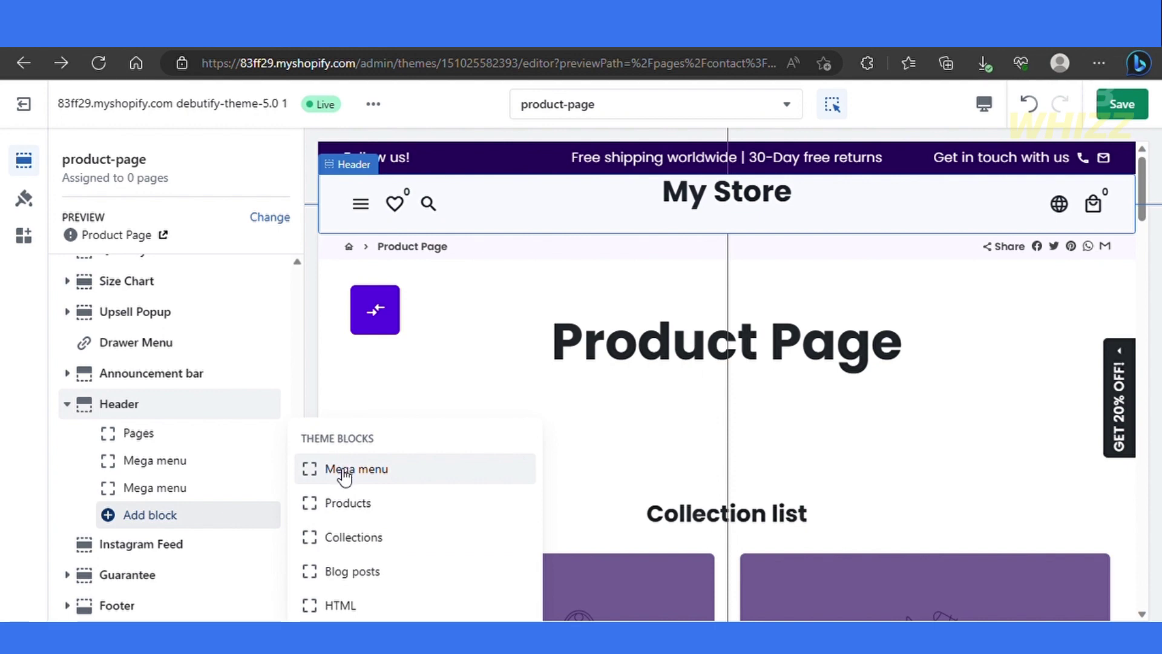
left_click(727, 227)
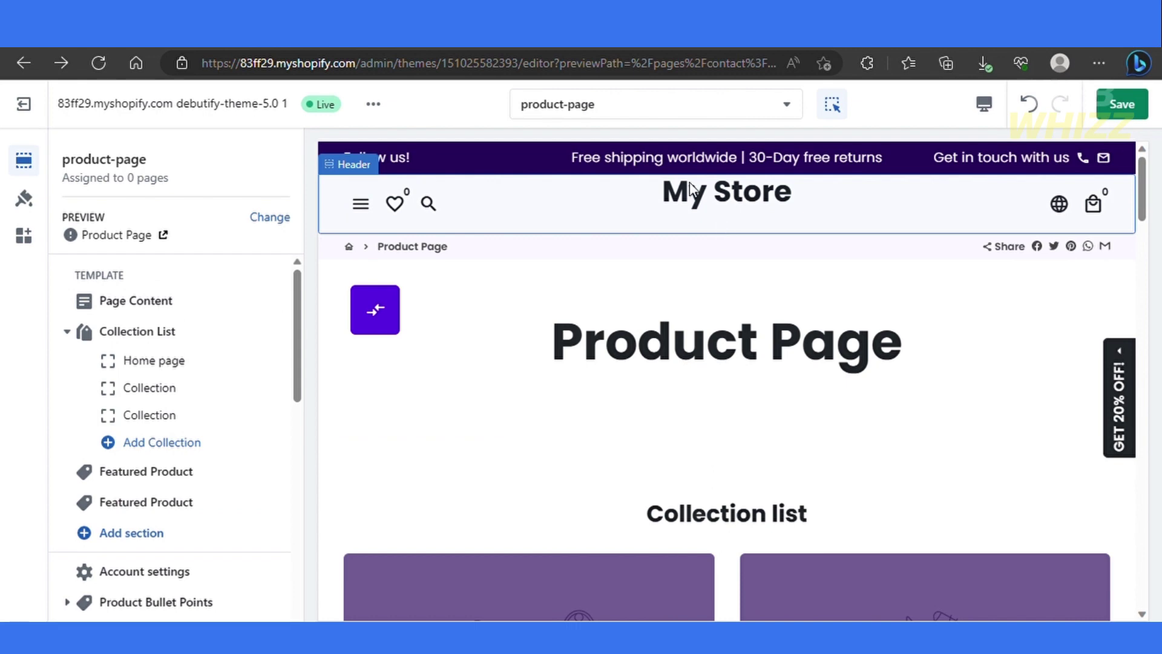
- Open the Header section's settings and bring up the list of menus for replacing its navigation menu
left_click(684, 224)
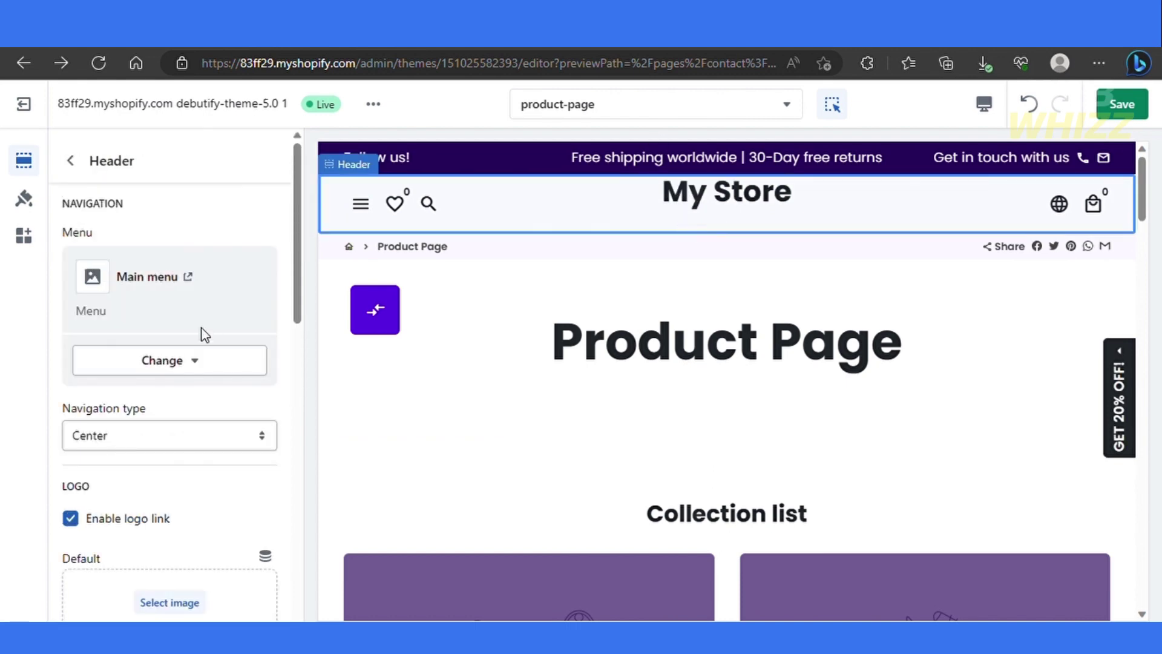
left_click(235, 364)
left_click(198, 409)
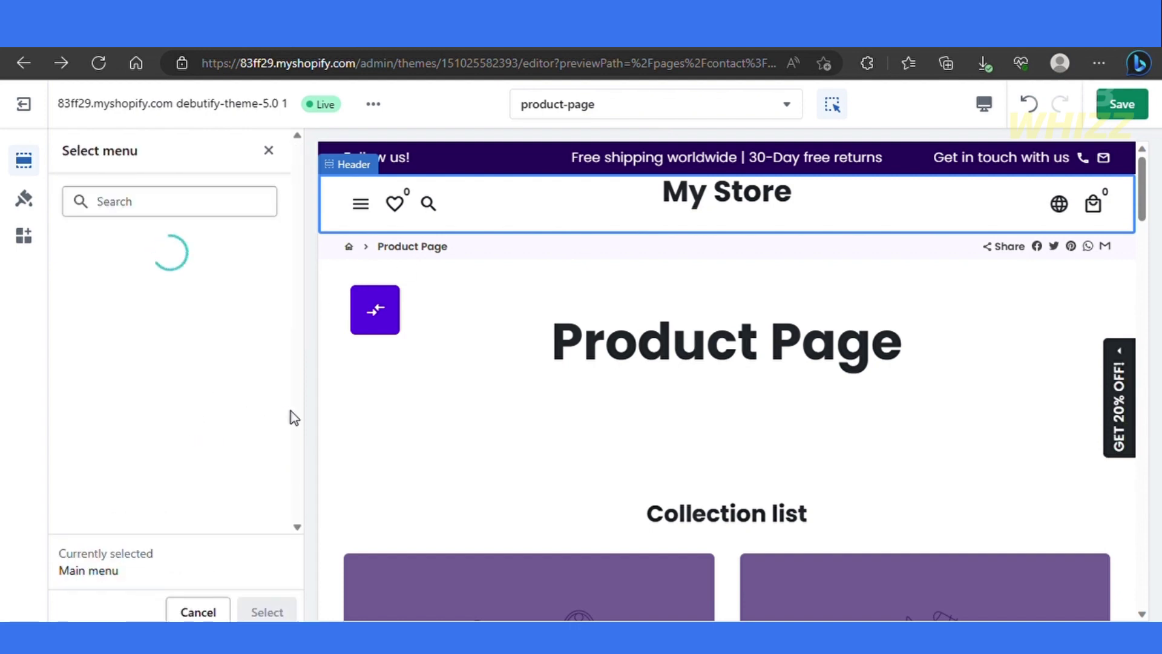
- Start creating a navigation menu and examine its title field and menu item form, cancelling the new item
left_click(133, 248)
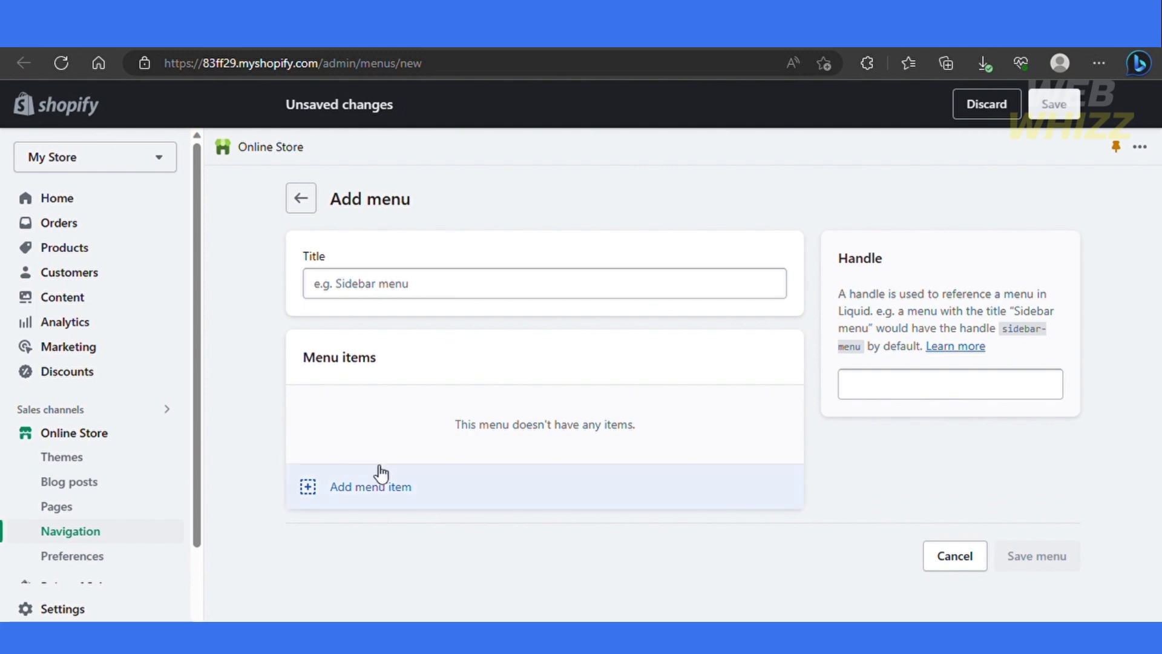
left_click(421, 294)
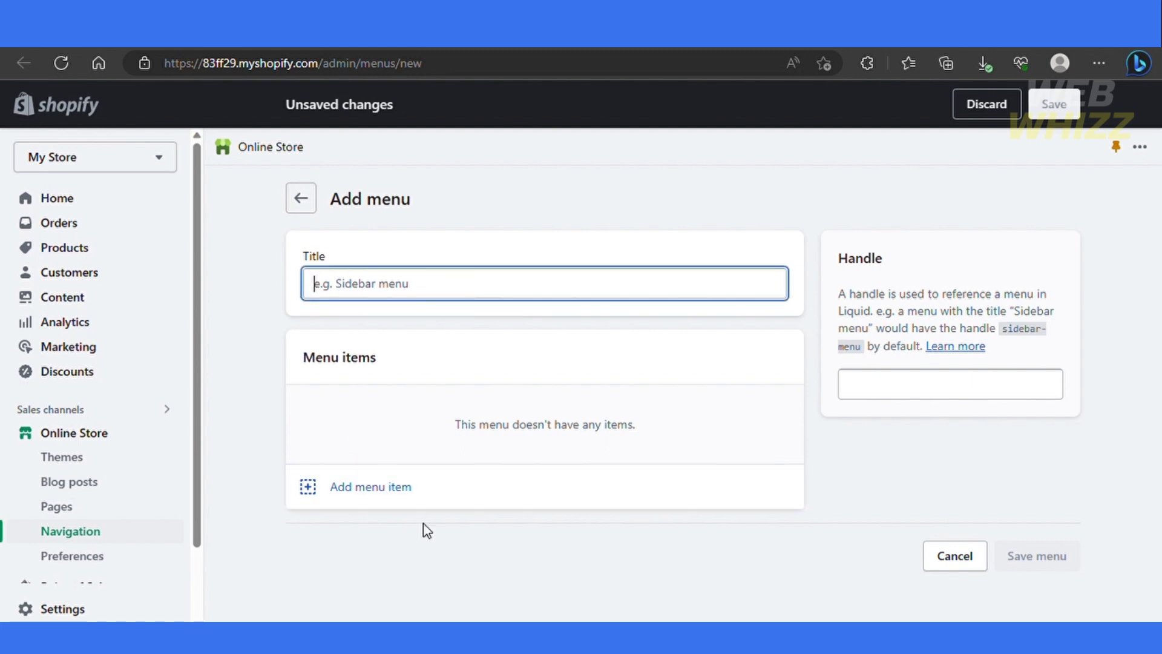
left_click(409, 505)
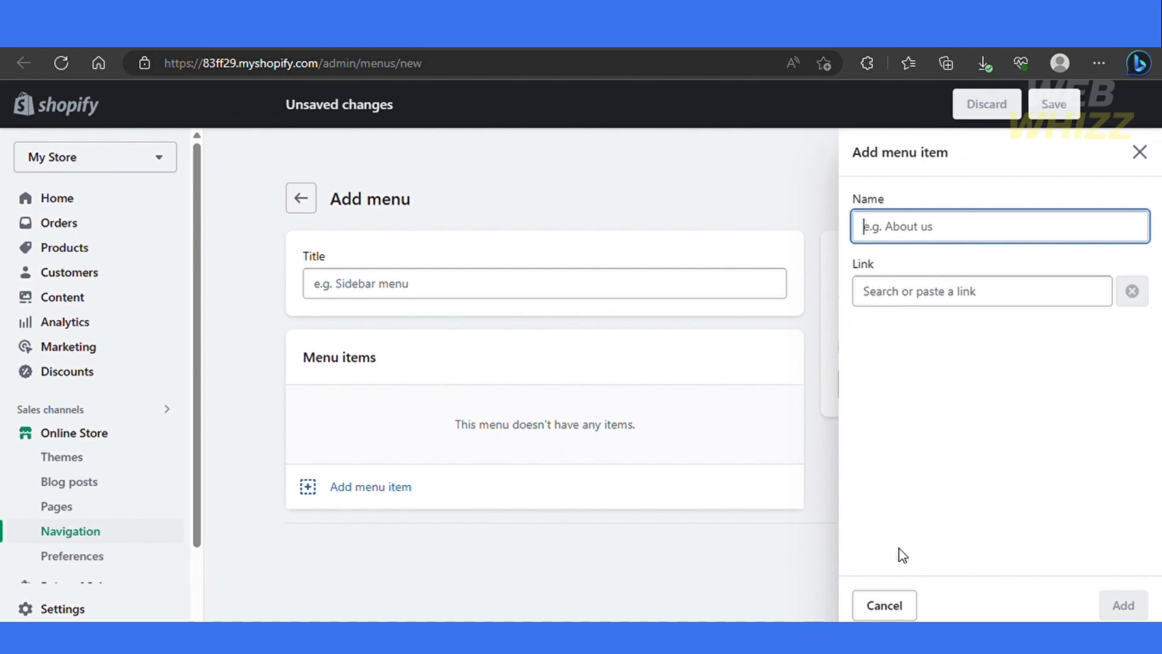
left_click(889, 605)
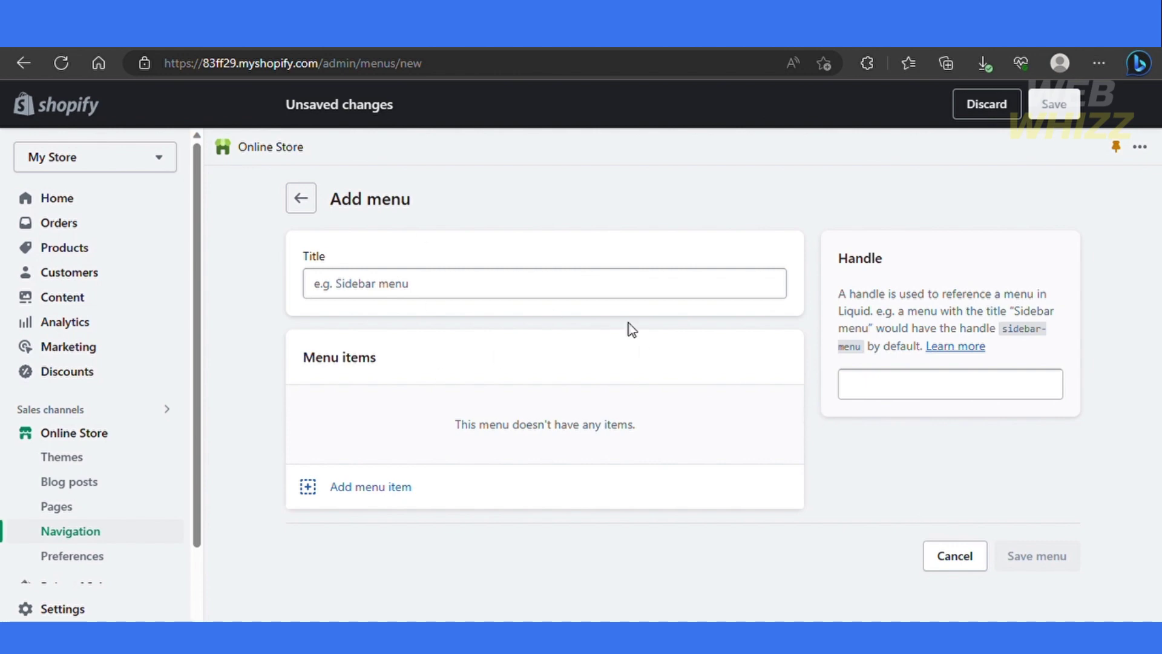
left_click(1147, 155)
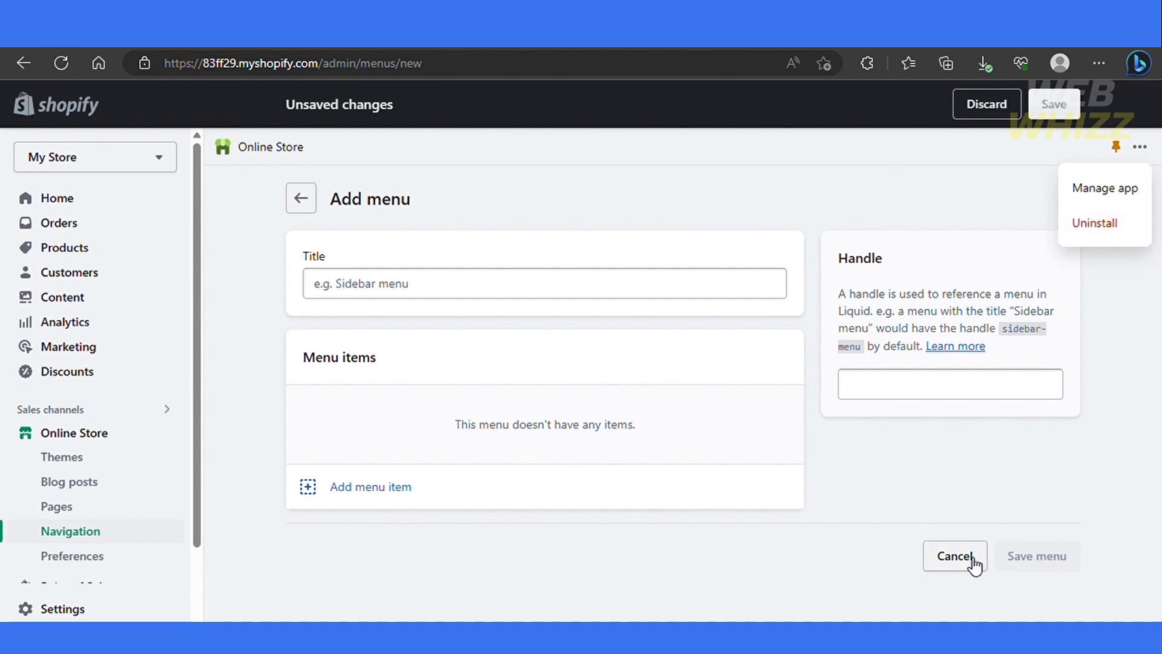
left_click(617, 478)
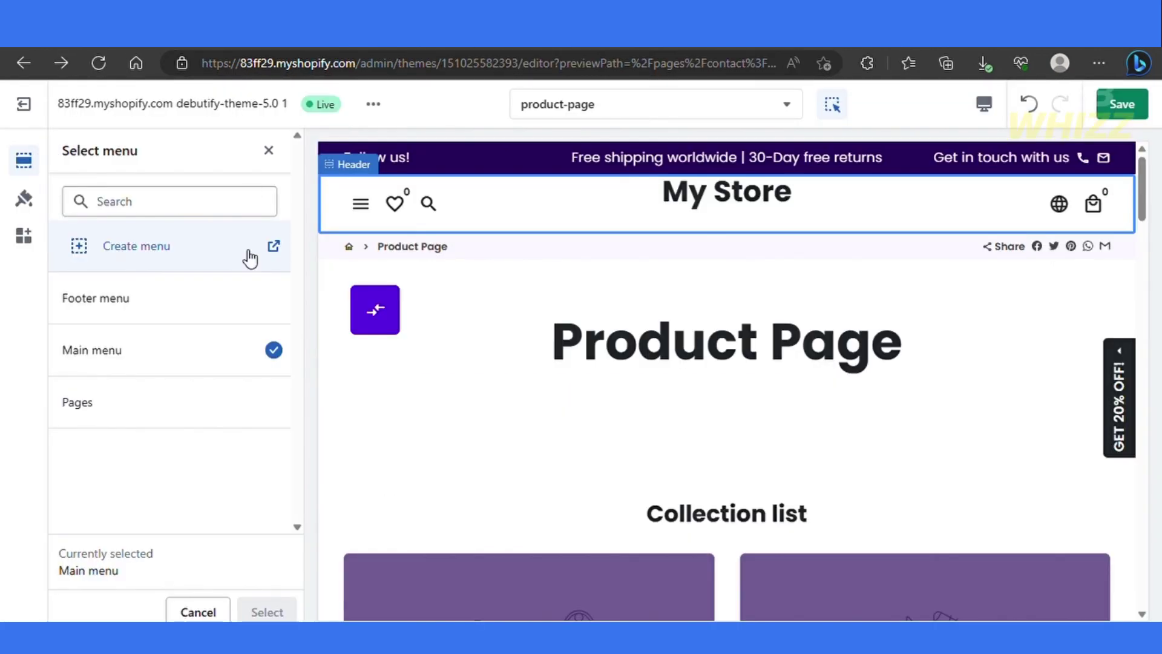
- Choose the Pages menu for the Header's navigation
left_click(133, 401)
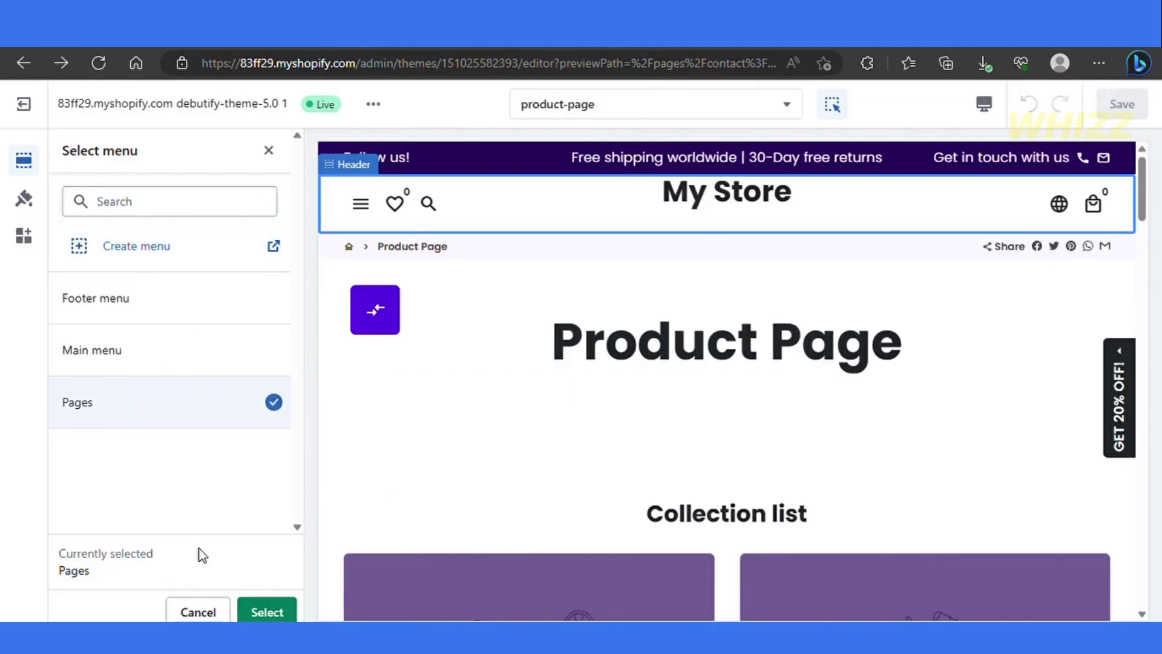